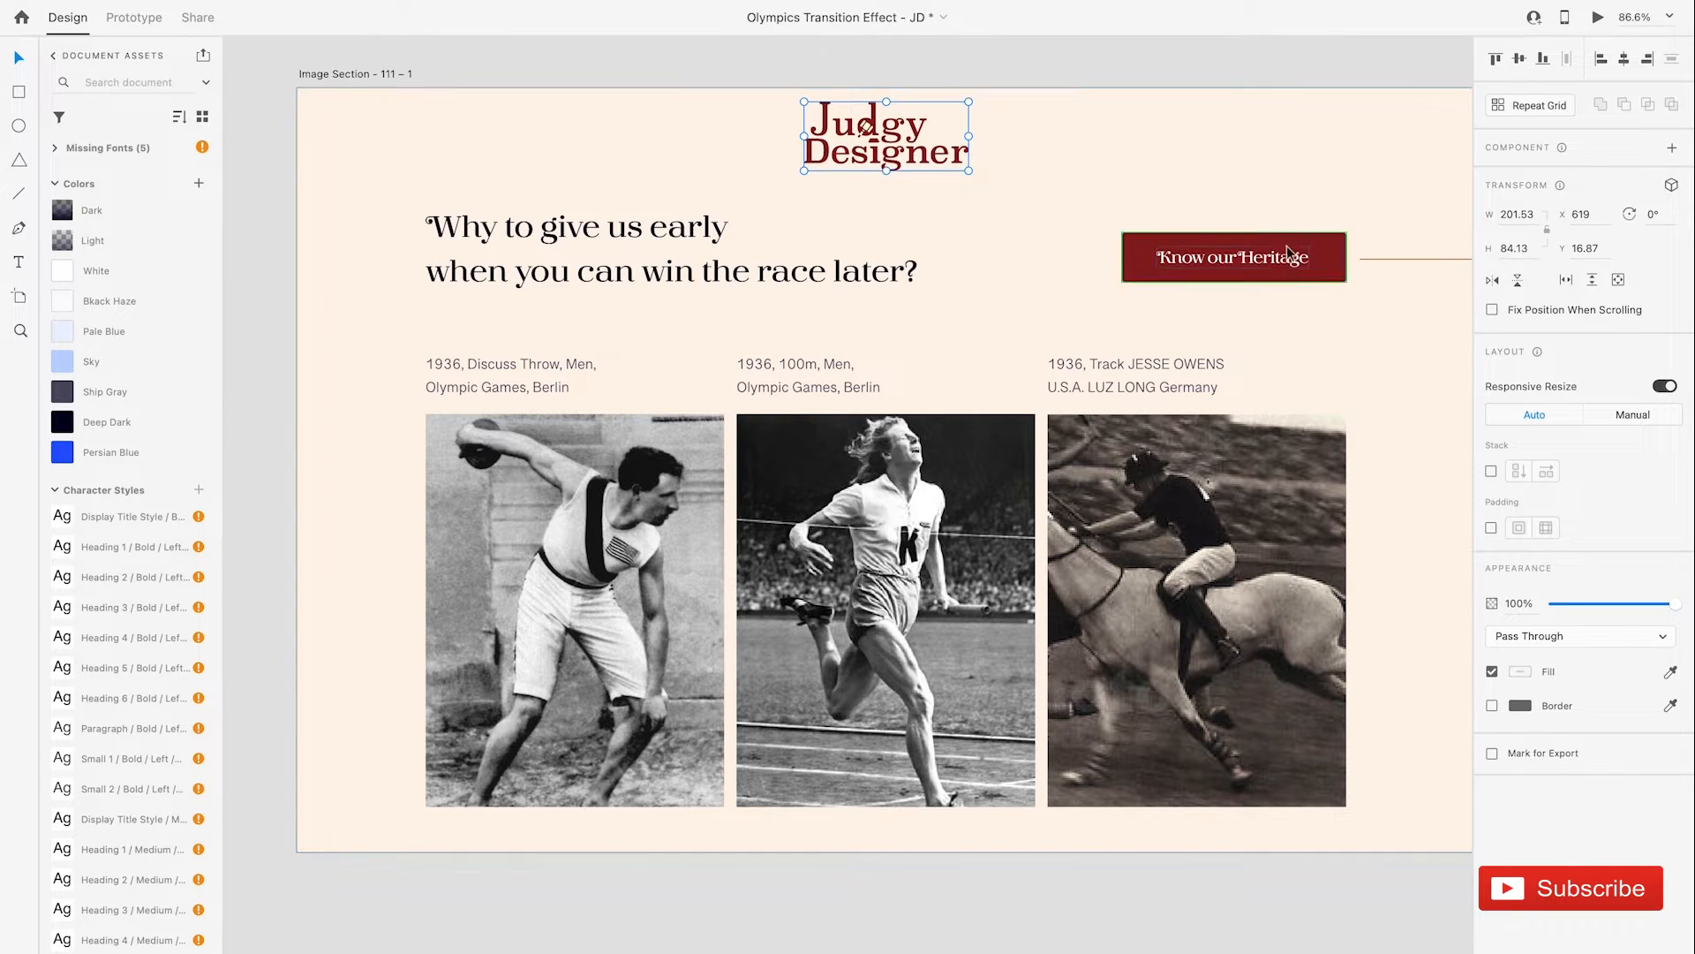
Step: Inspect the text properties of the main headline and the 1936 100m caption on the image section artboard
left_click(737, 265)
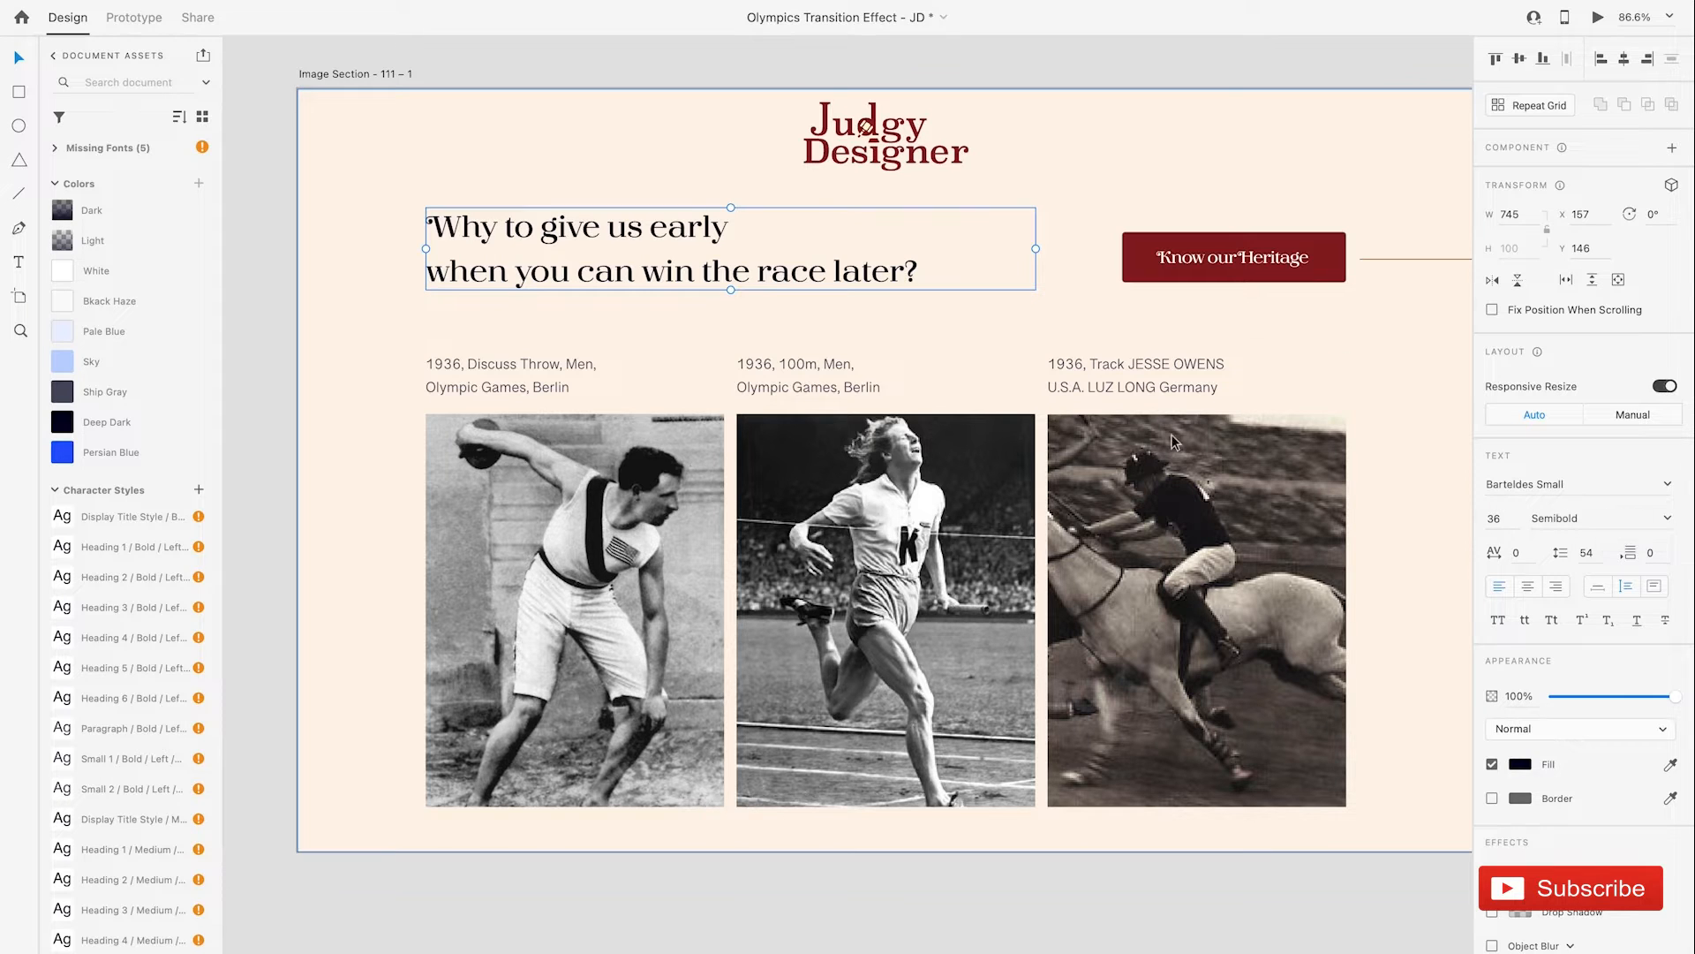
double_click(787, 363)
left_click(788, 367)
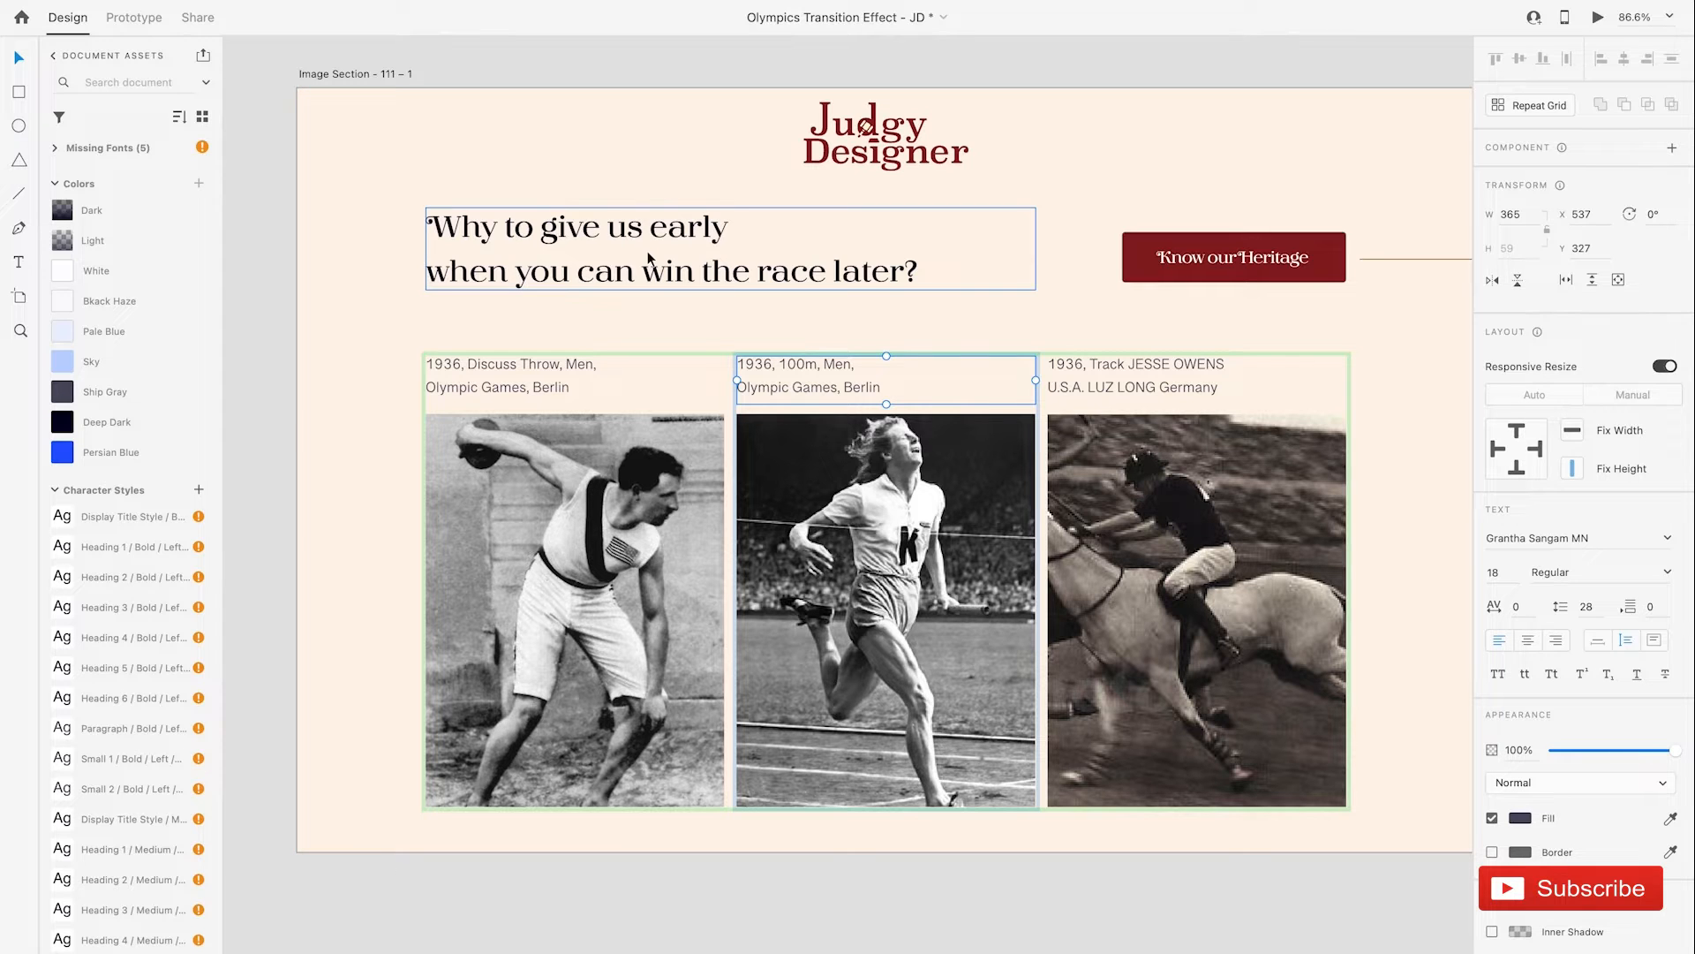
left_click(678, 281)
scroll(733, 397, "down", 3)
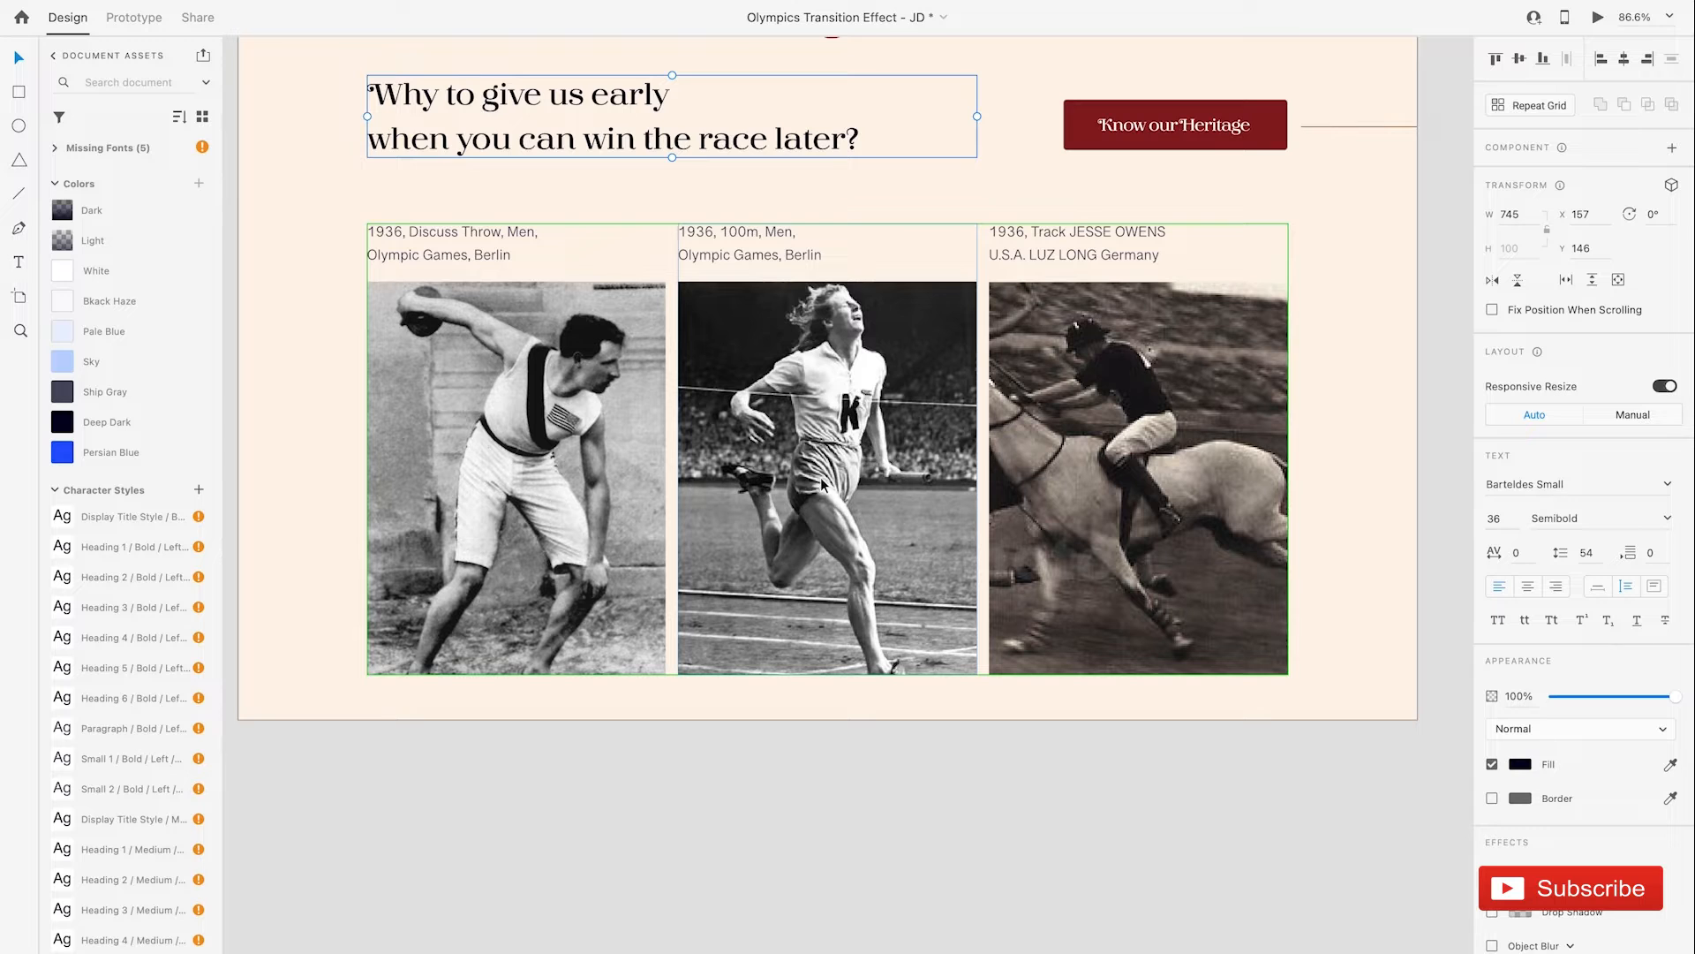
scroll(1164, 479, "up", 4)
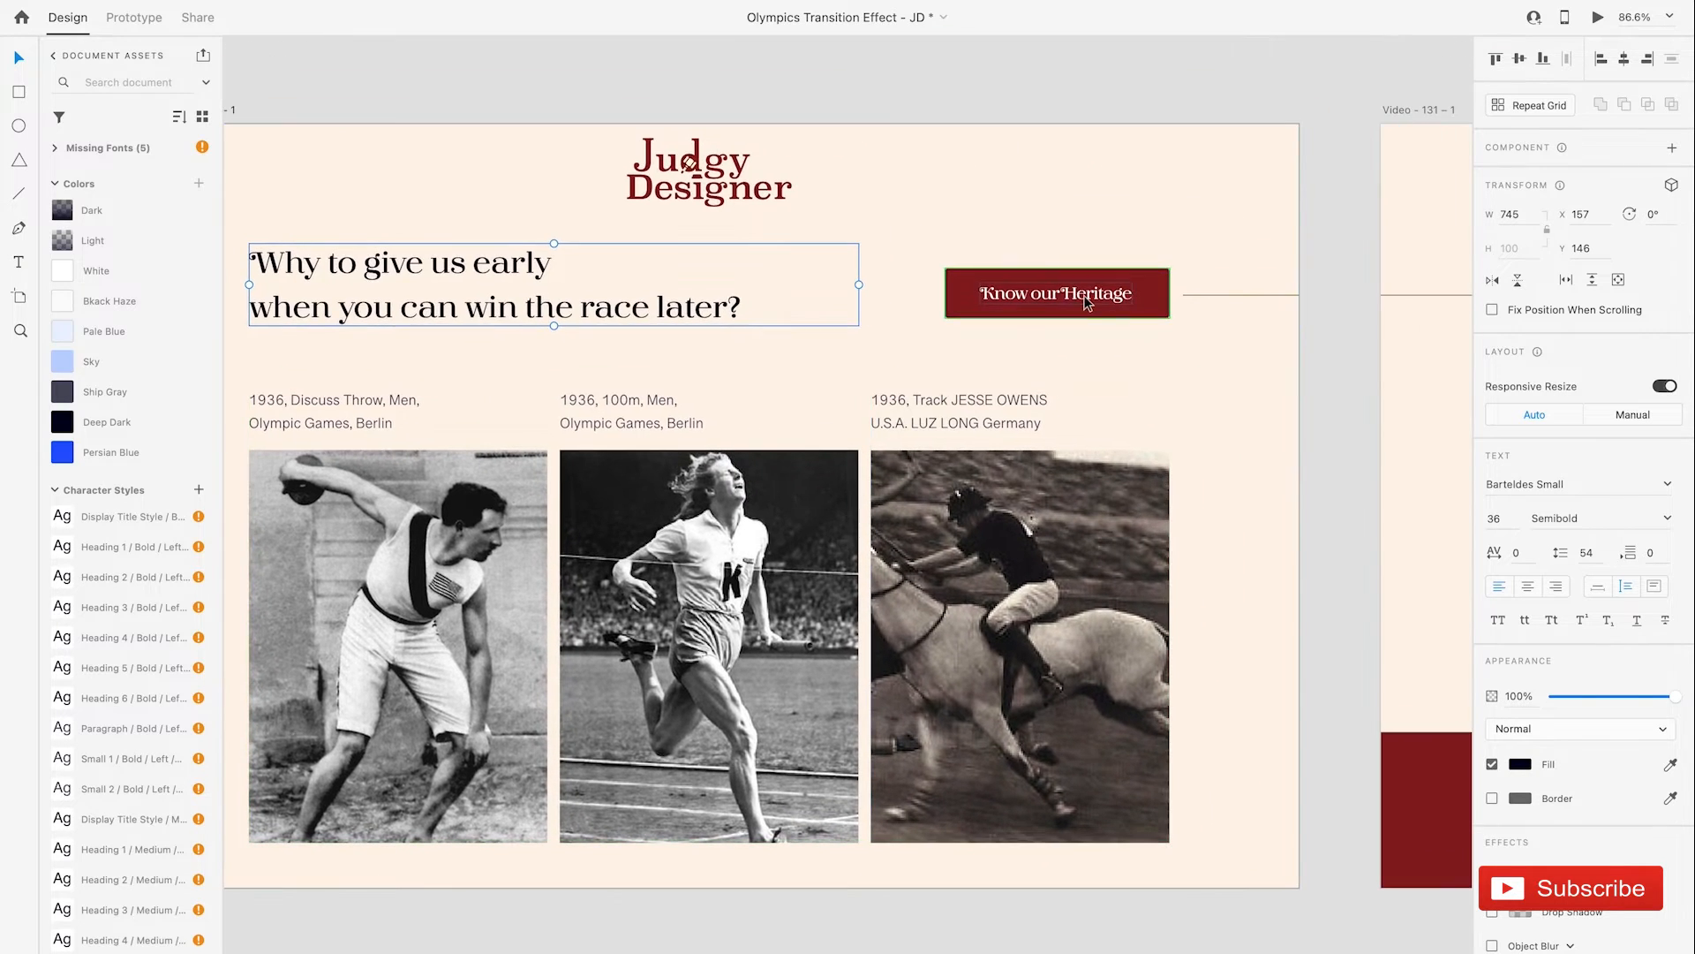
Step: Inspect the component properties of the Know our Heritage button
left_click(1087, 303)
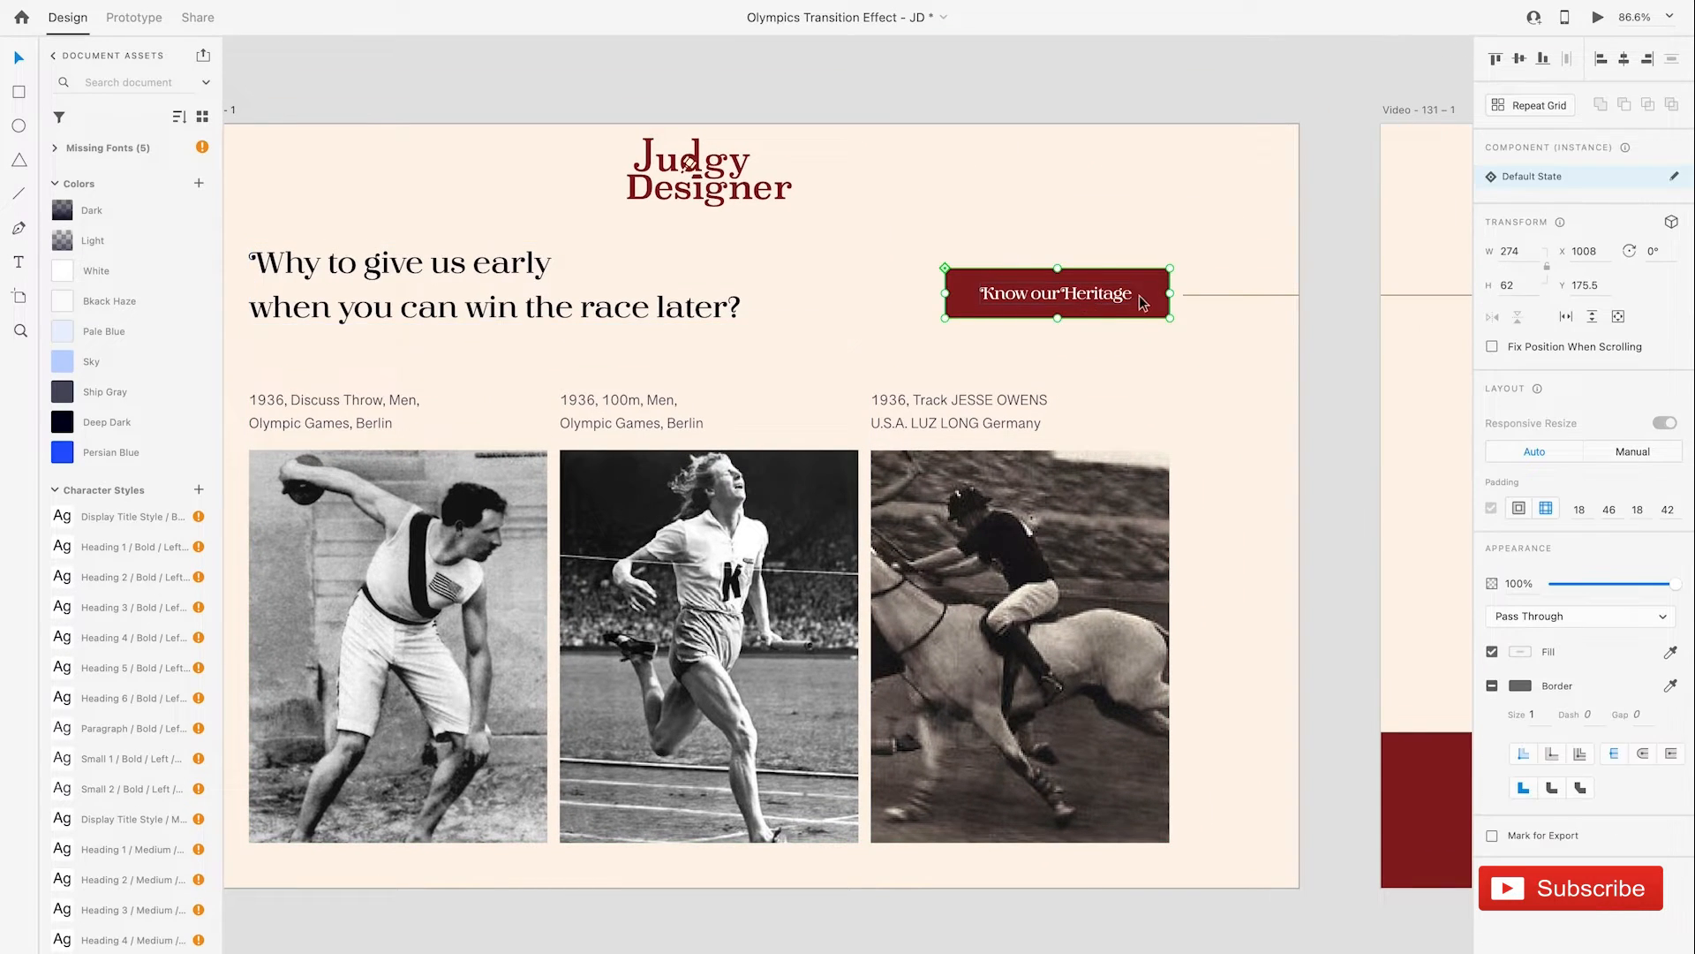
scroll(1121, 302, "left", 4)
scroll(1121, 302, "down", 1)
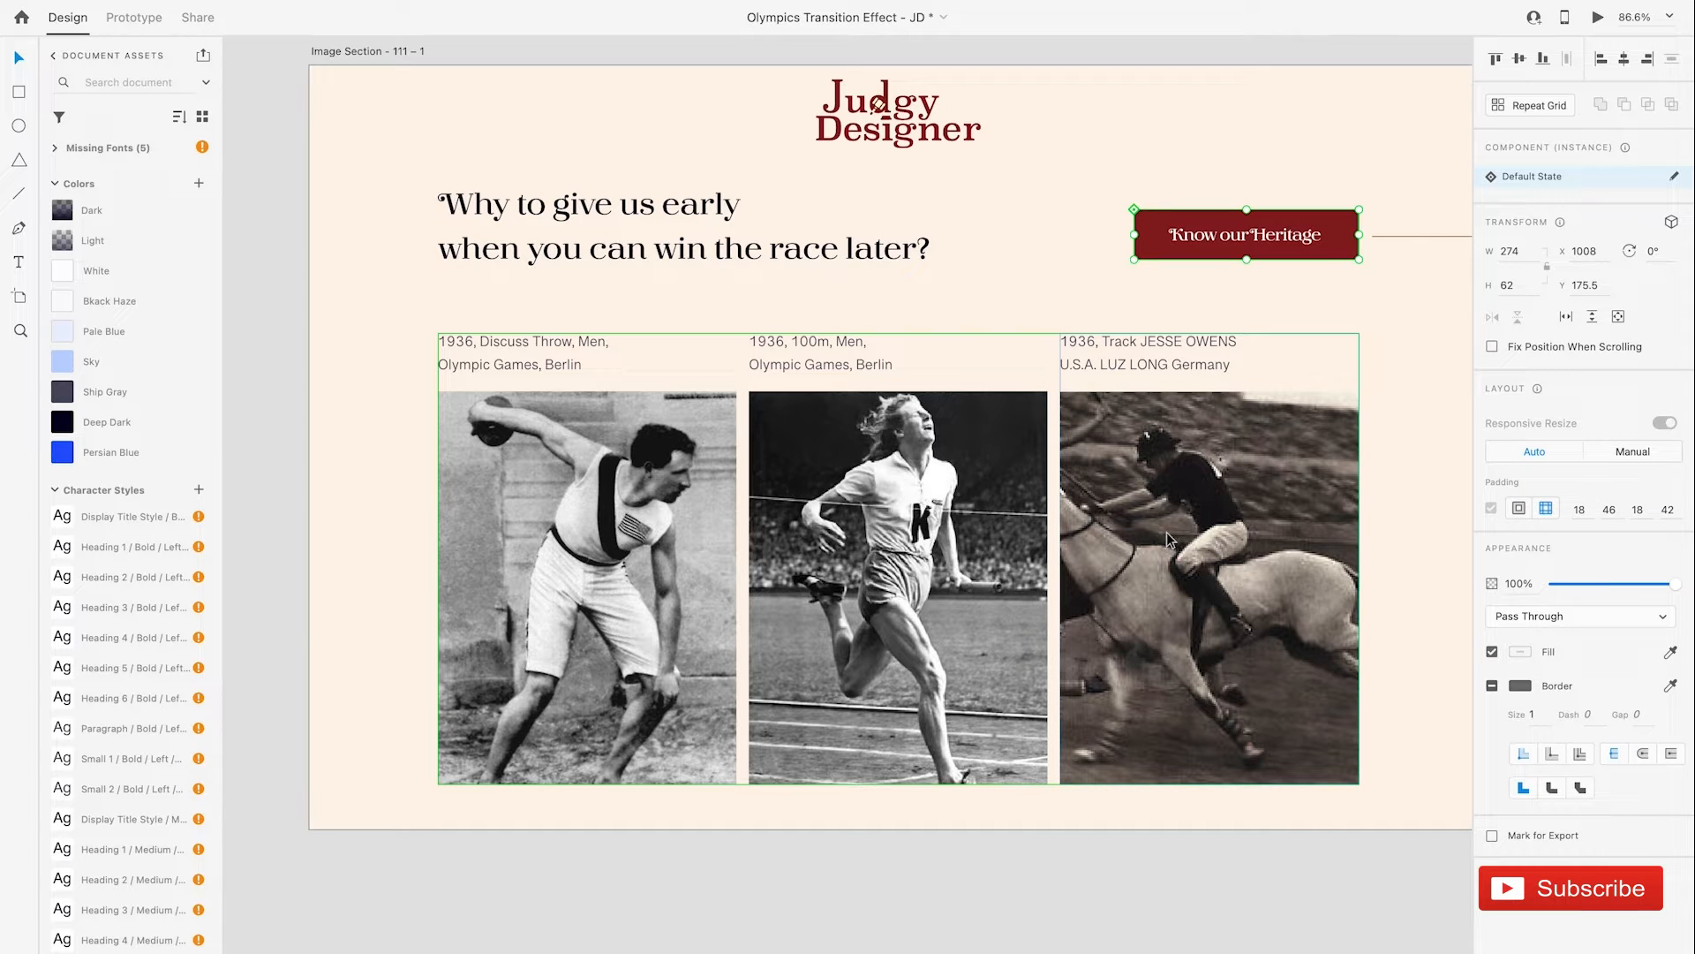
scroll(1236, 528, "right", 1)
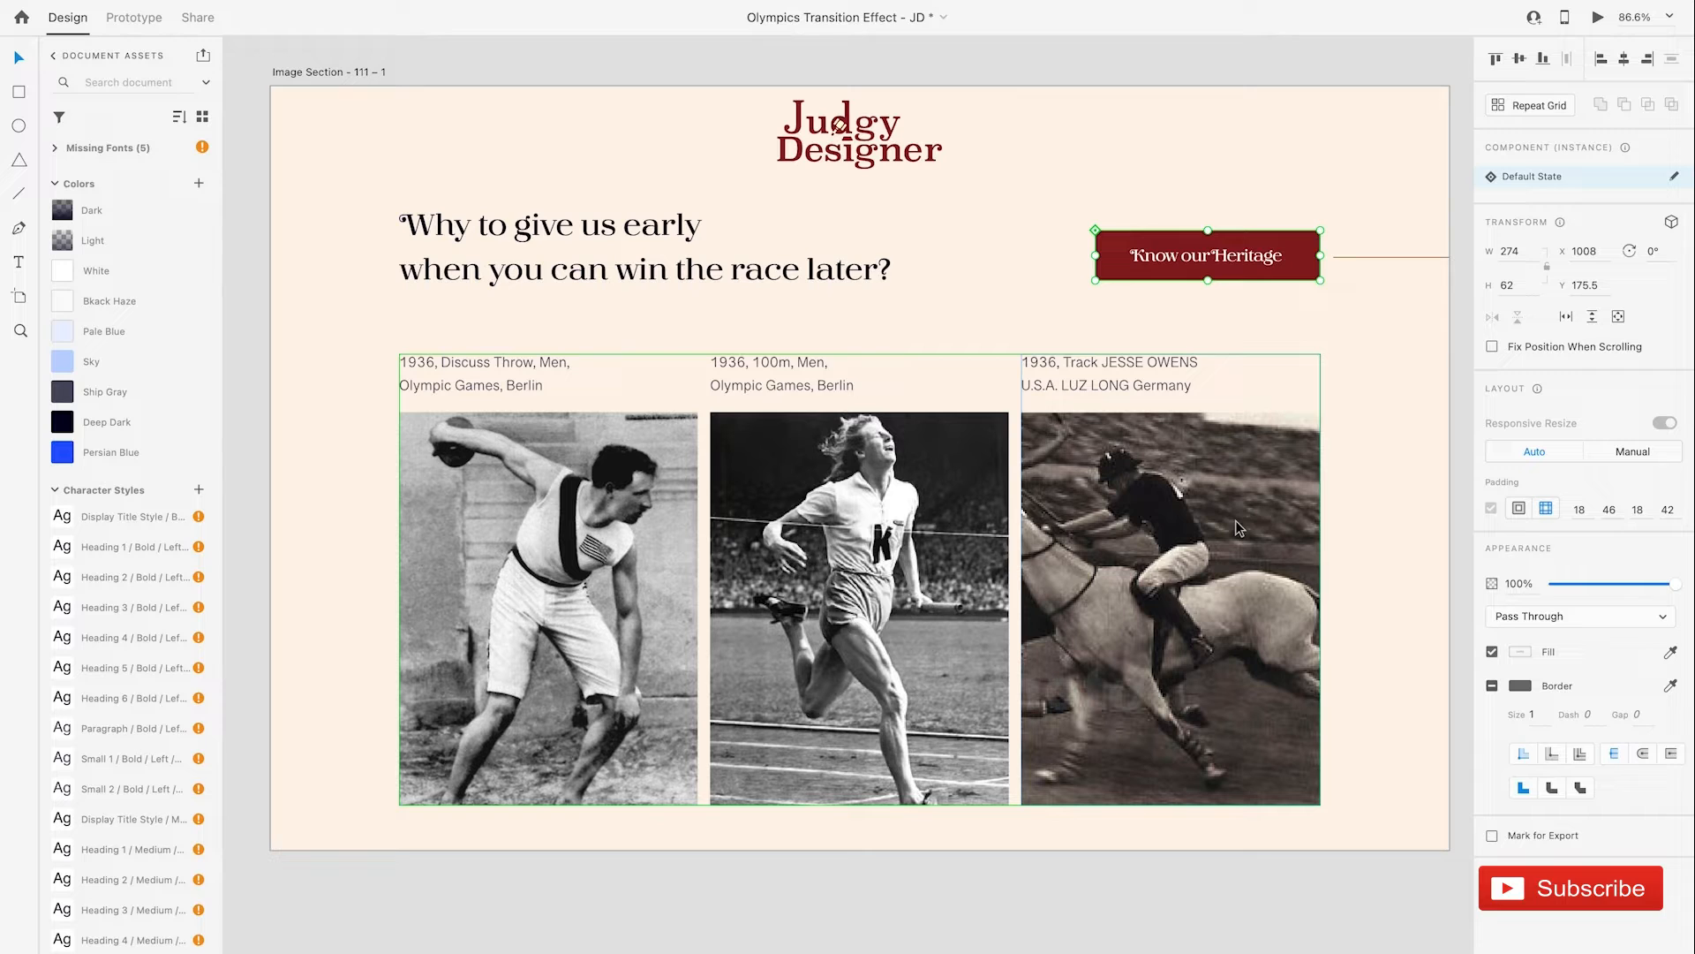
Step: Show the three-photo component's Hover State and inspect its discus card, the discus photo and the enlarged runner card
left_click(1177, 529)
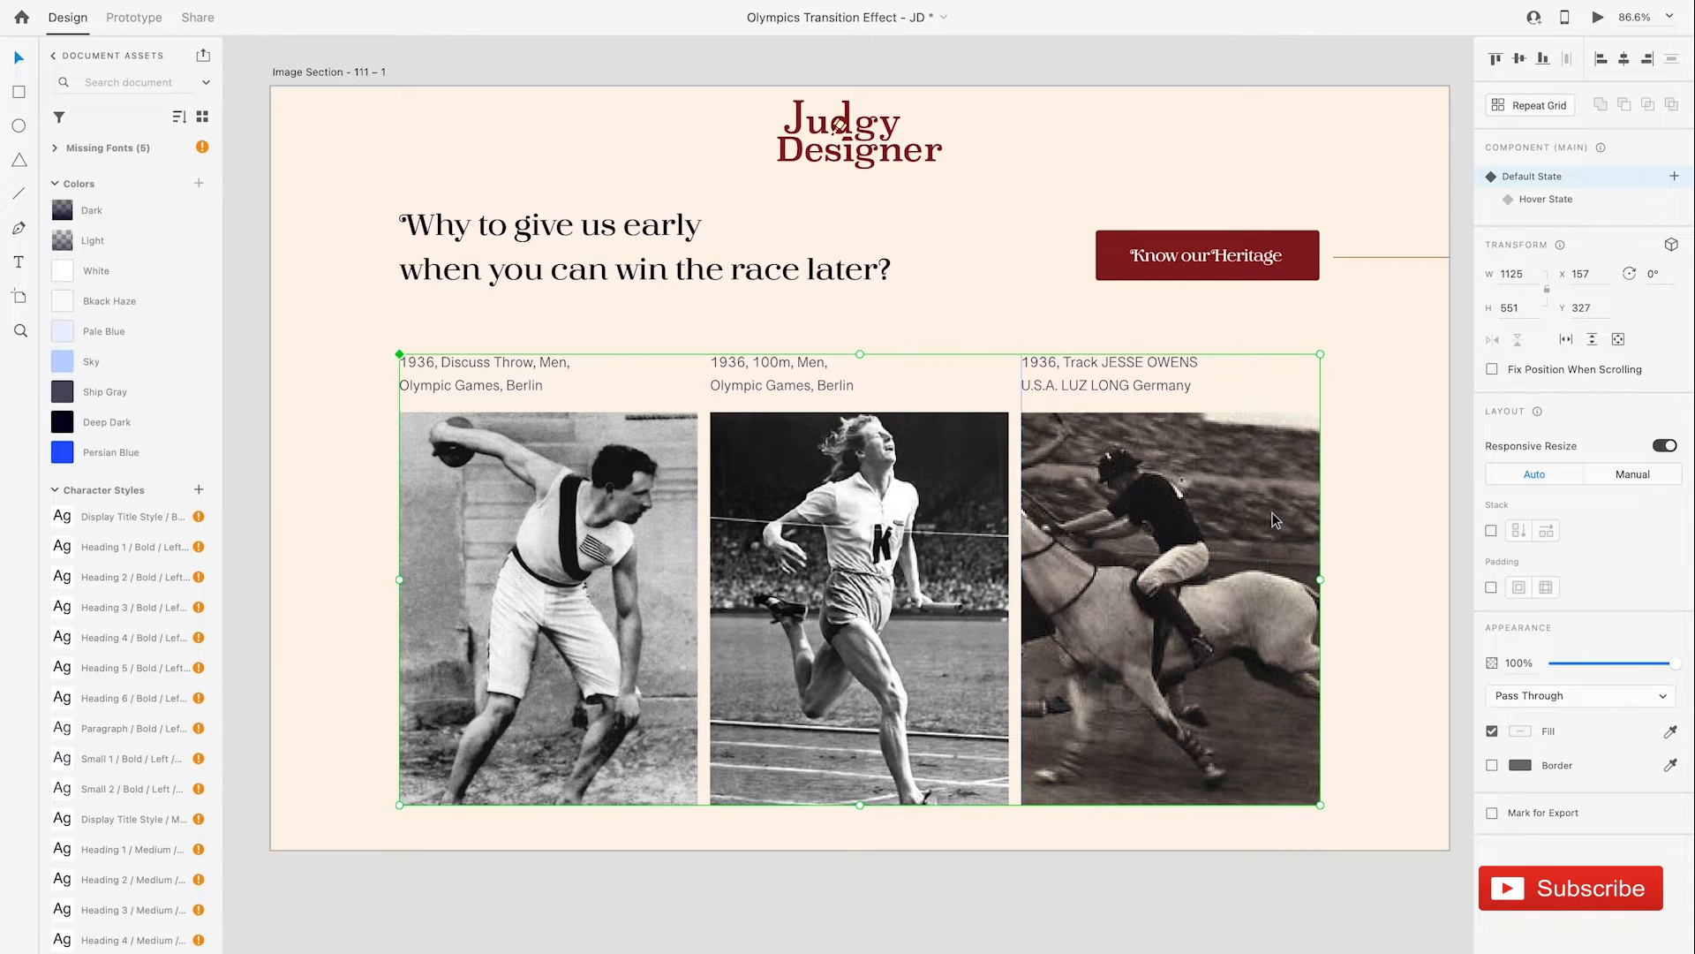
left_click(1592, 199)
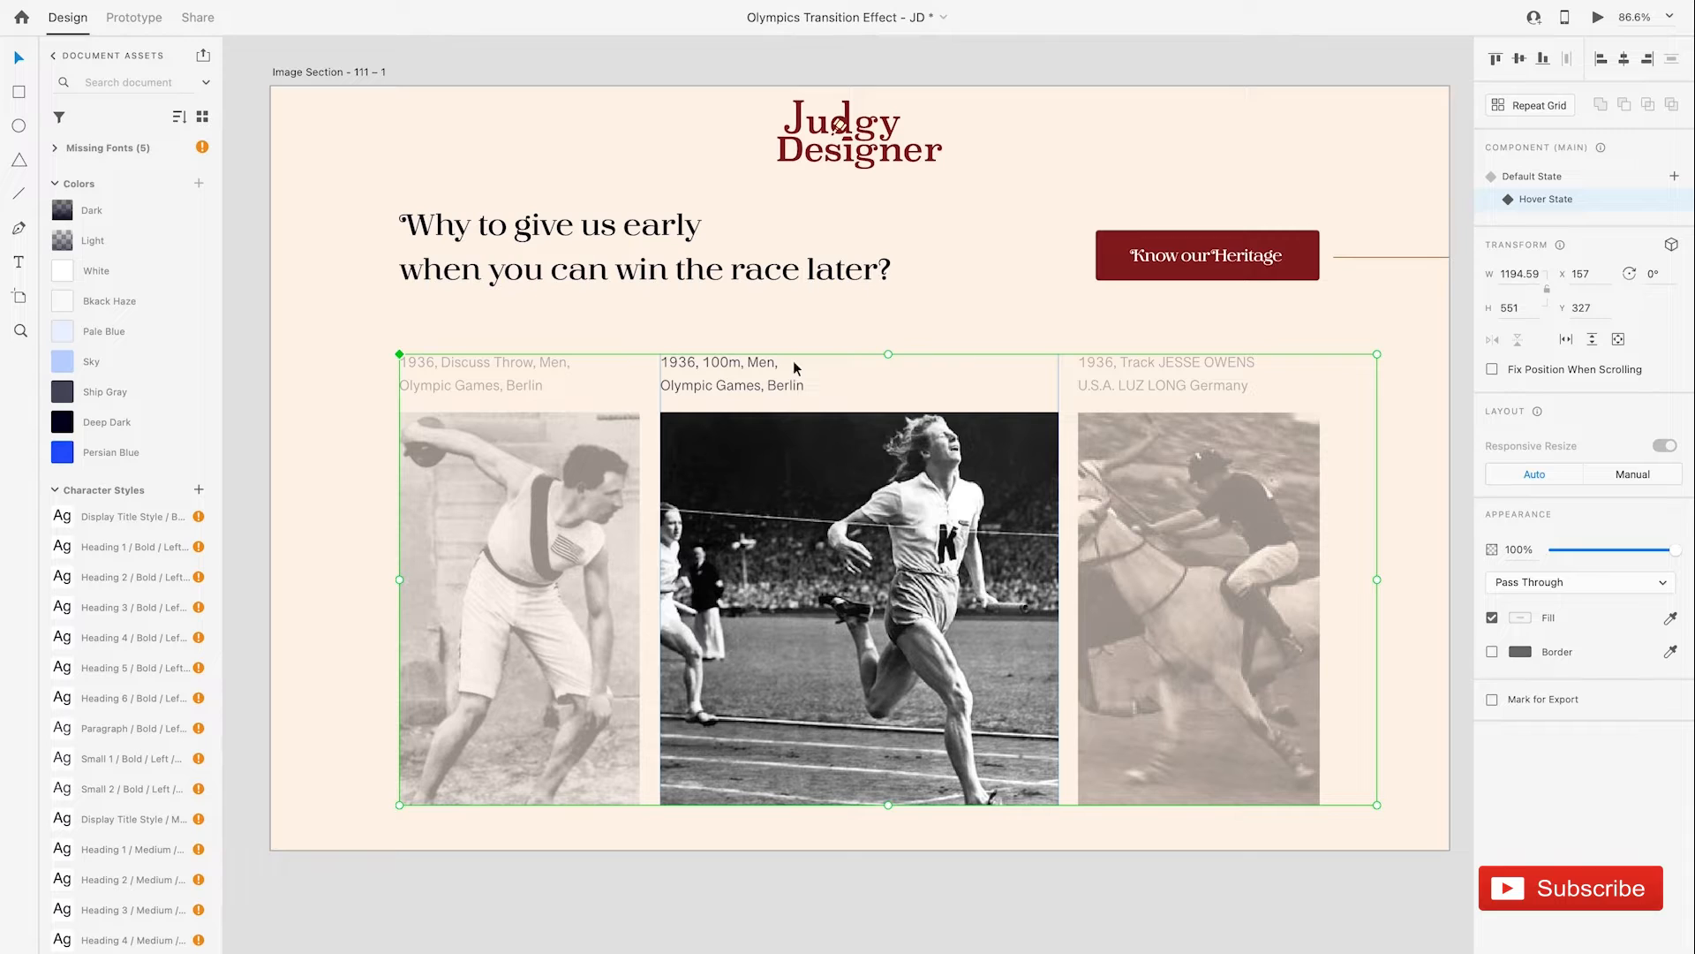
double_click(1169, 475)
key("4")
left_click(650, 460)
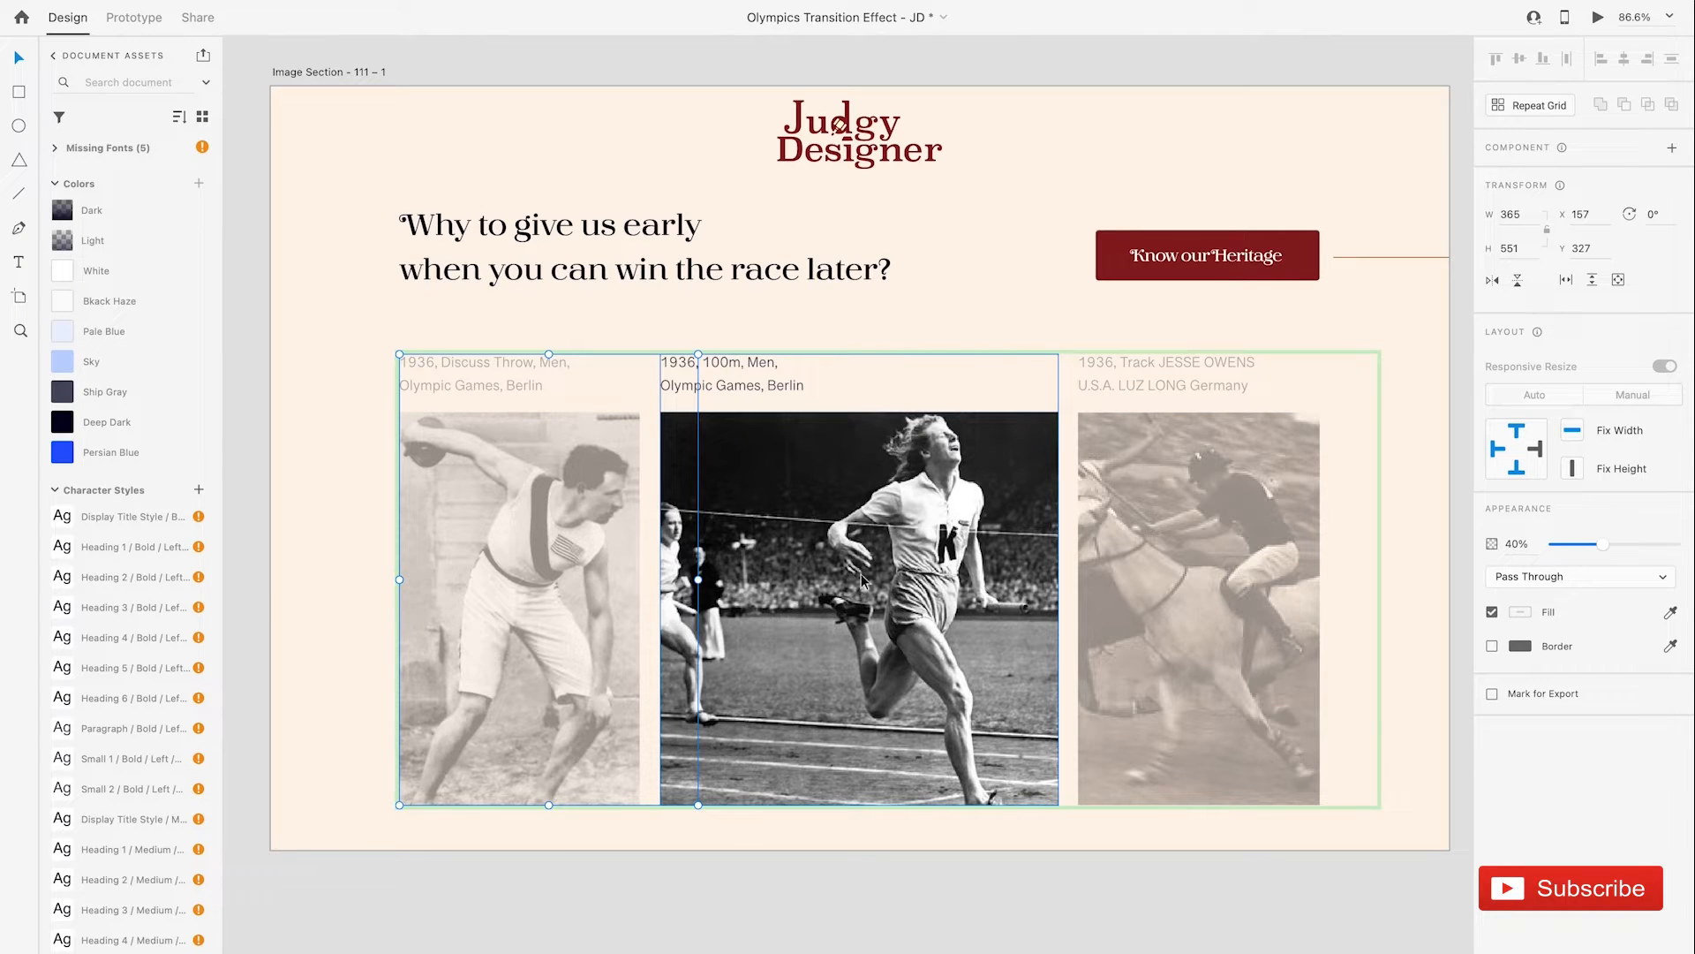
left_click(541, 521)
left_click(541, 520)
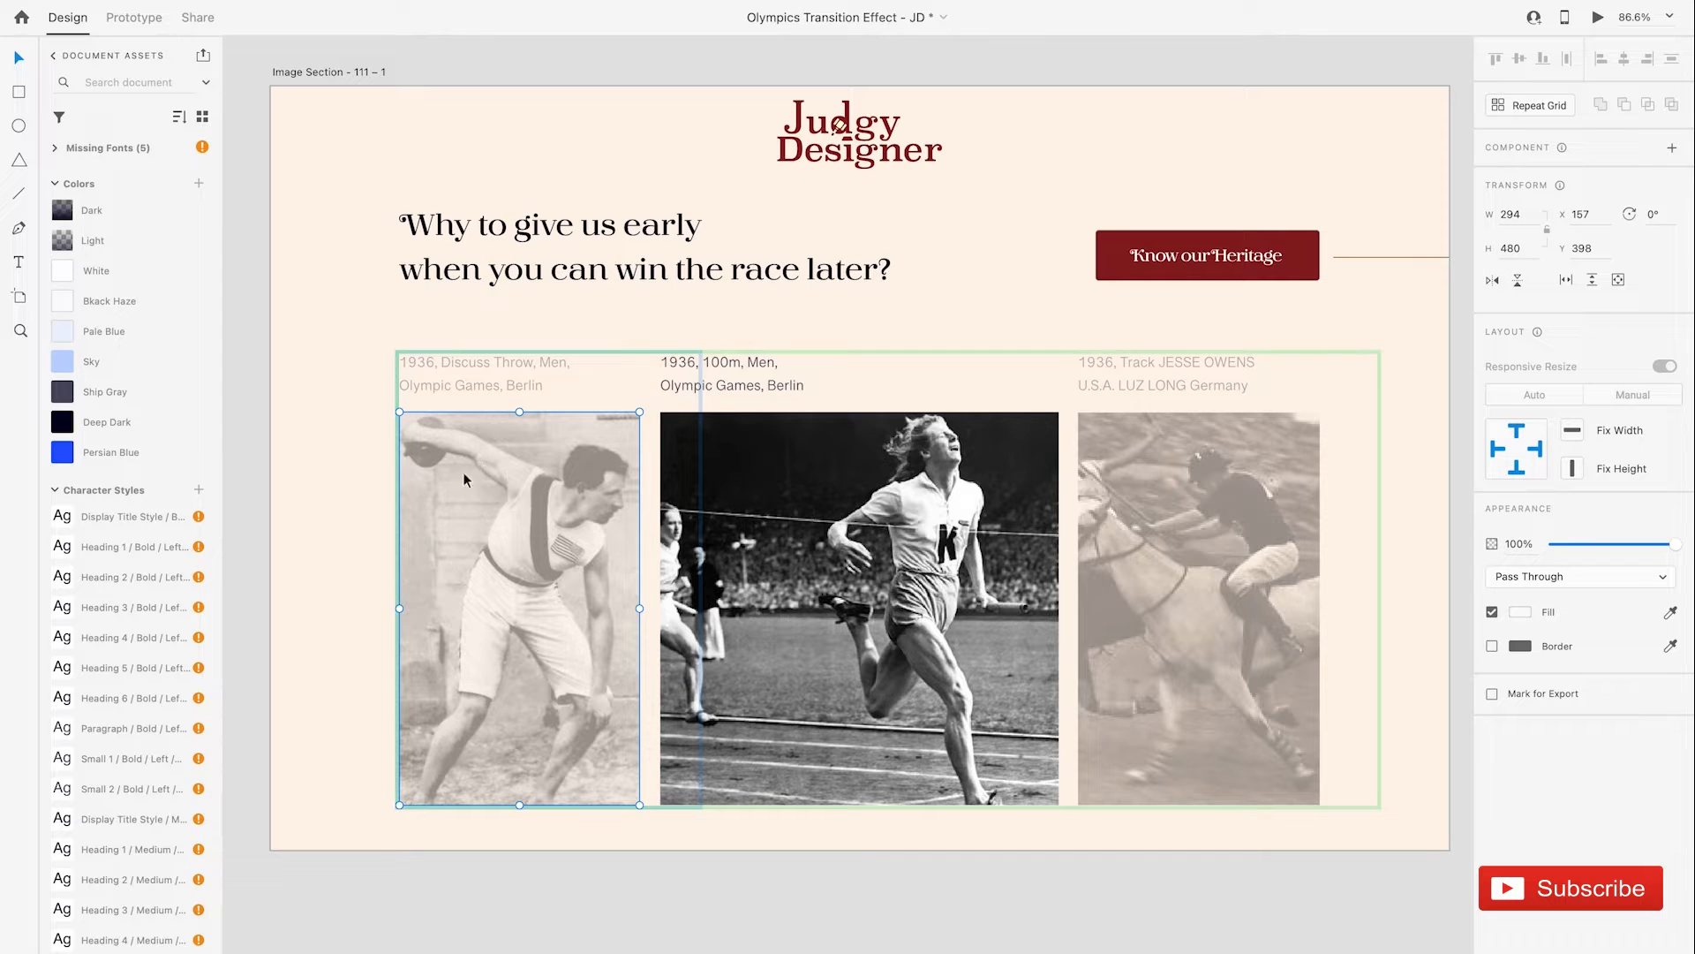
left_click(954, 500)
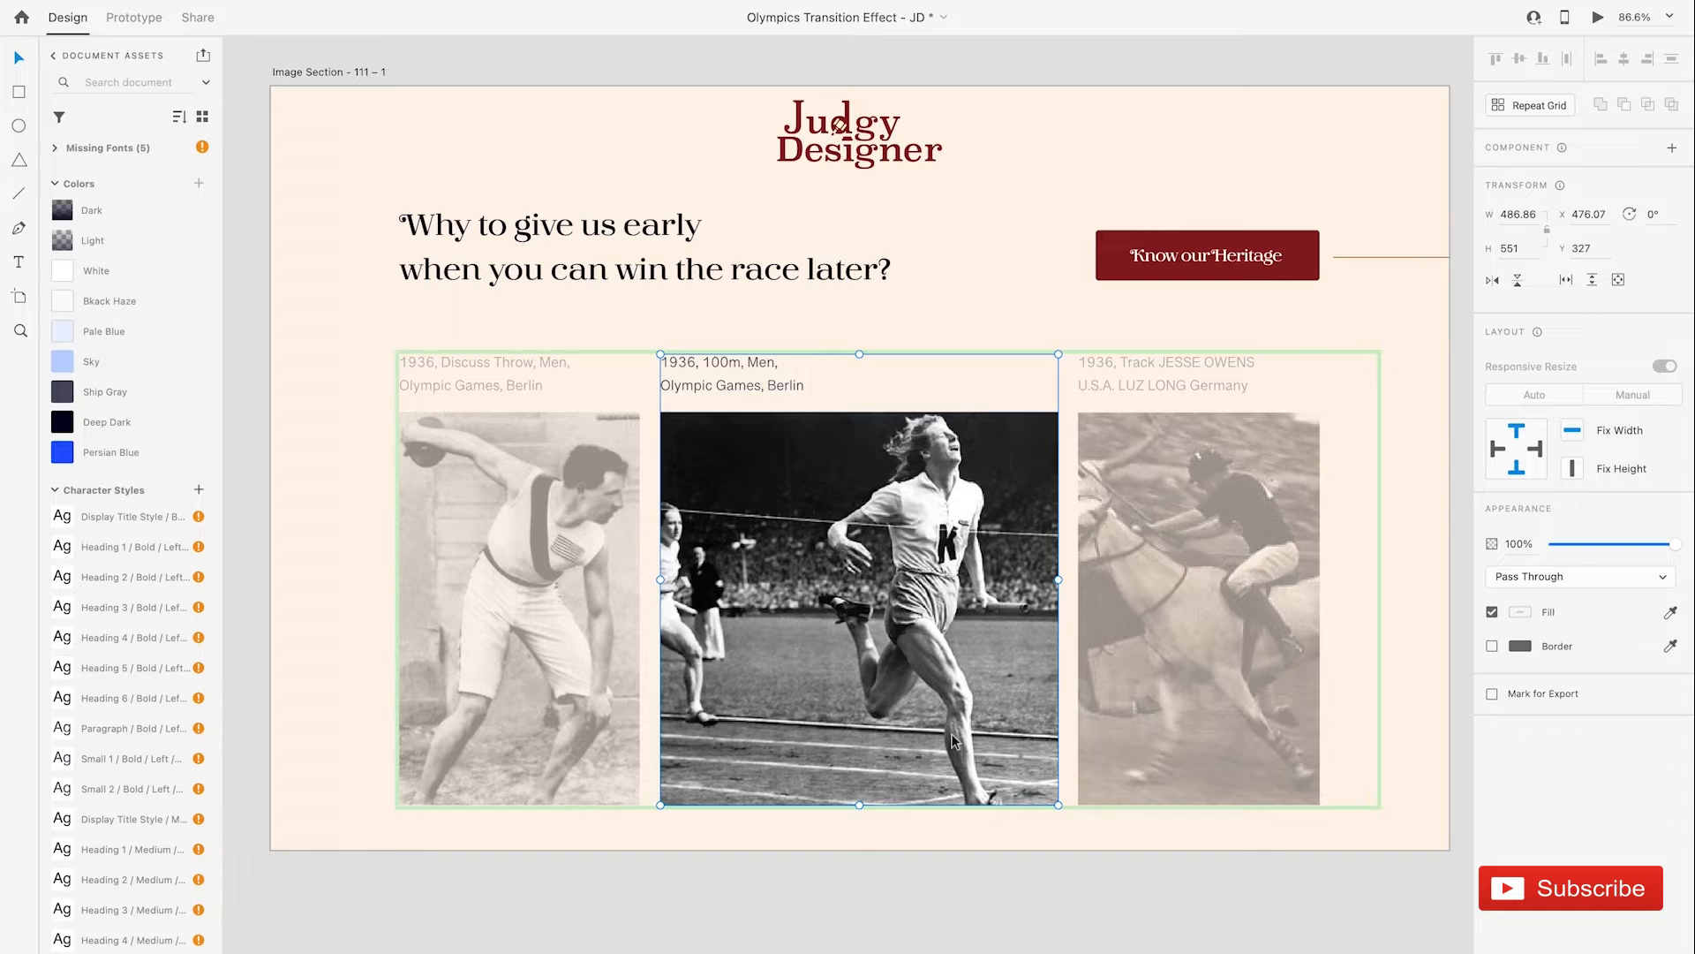
left_click(1010, 810)
left_click(1003, 672)
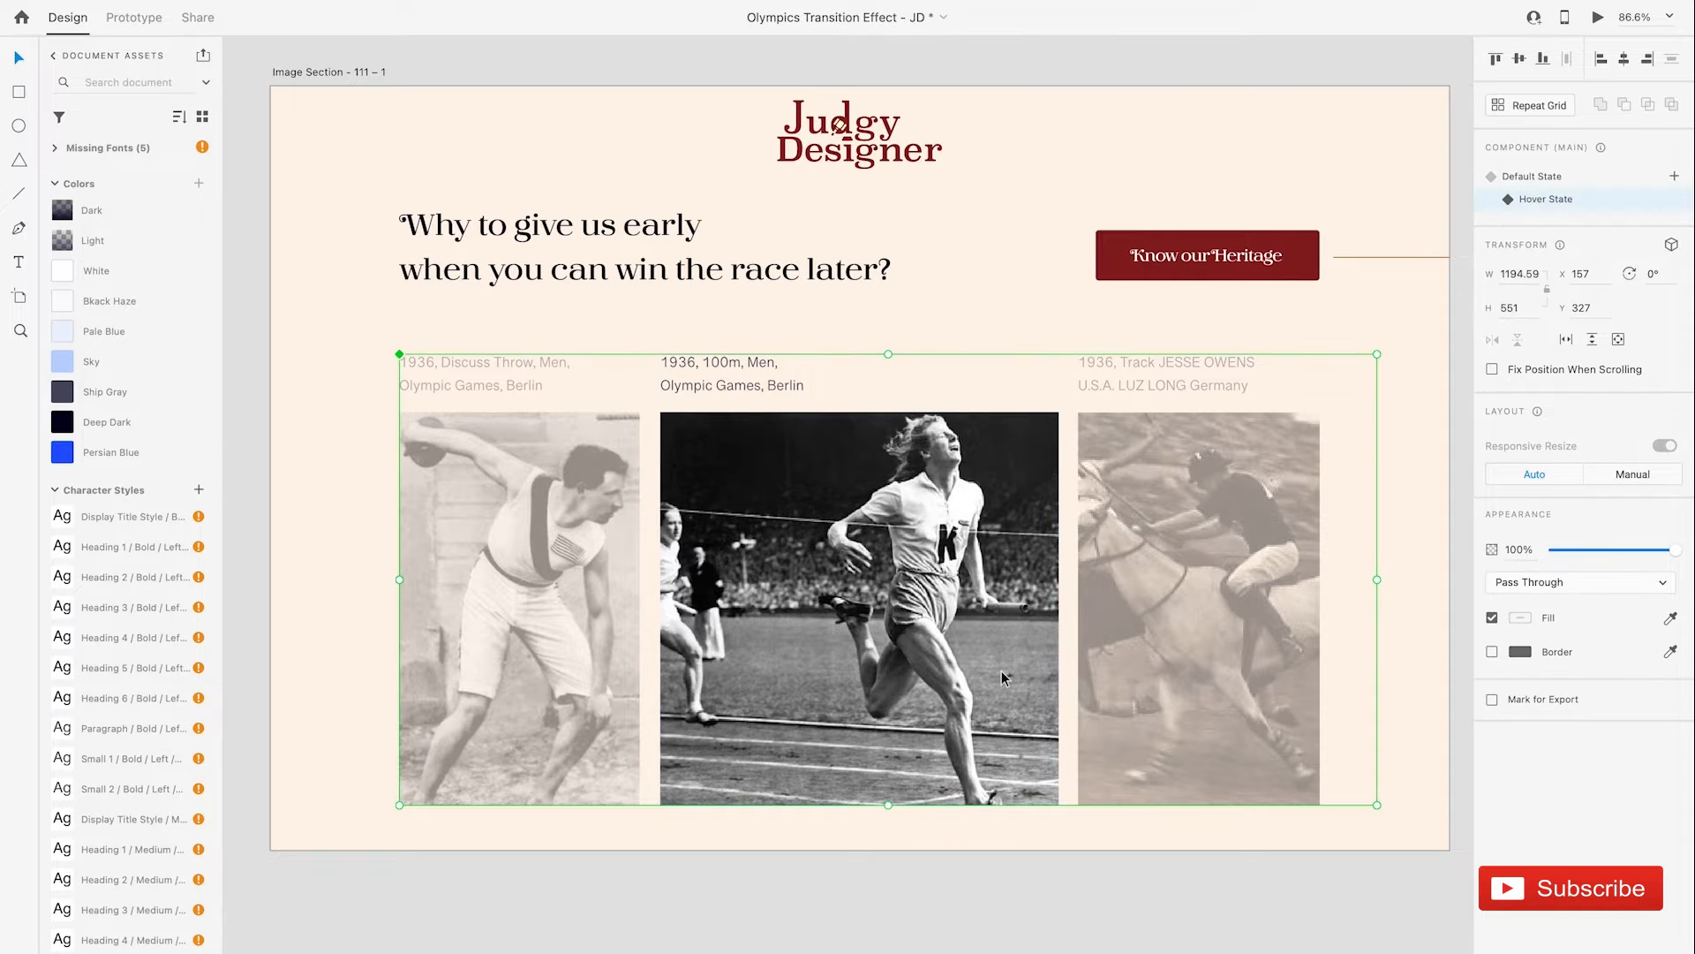
Step: Return the three-photo component to its Default State and preview the artboard, checking the hover effect on the runner photo
left_click(1534, 177)
scroll(1181, 618, "down", 2)
scroll(1182, 618, "right", 2)
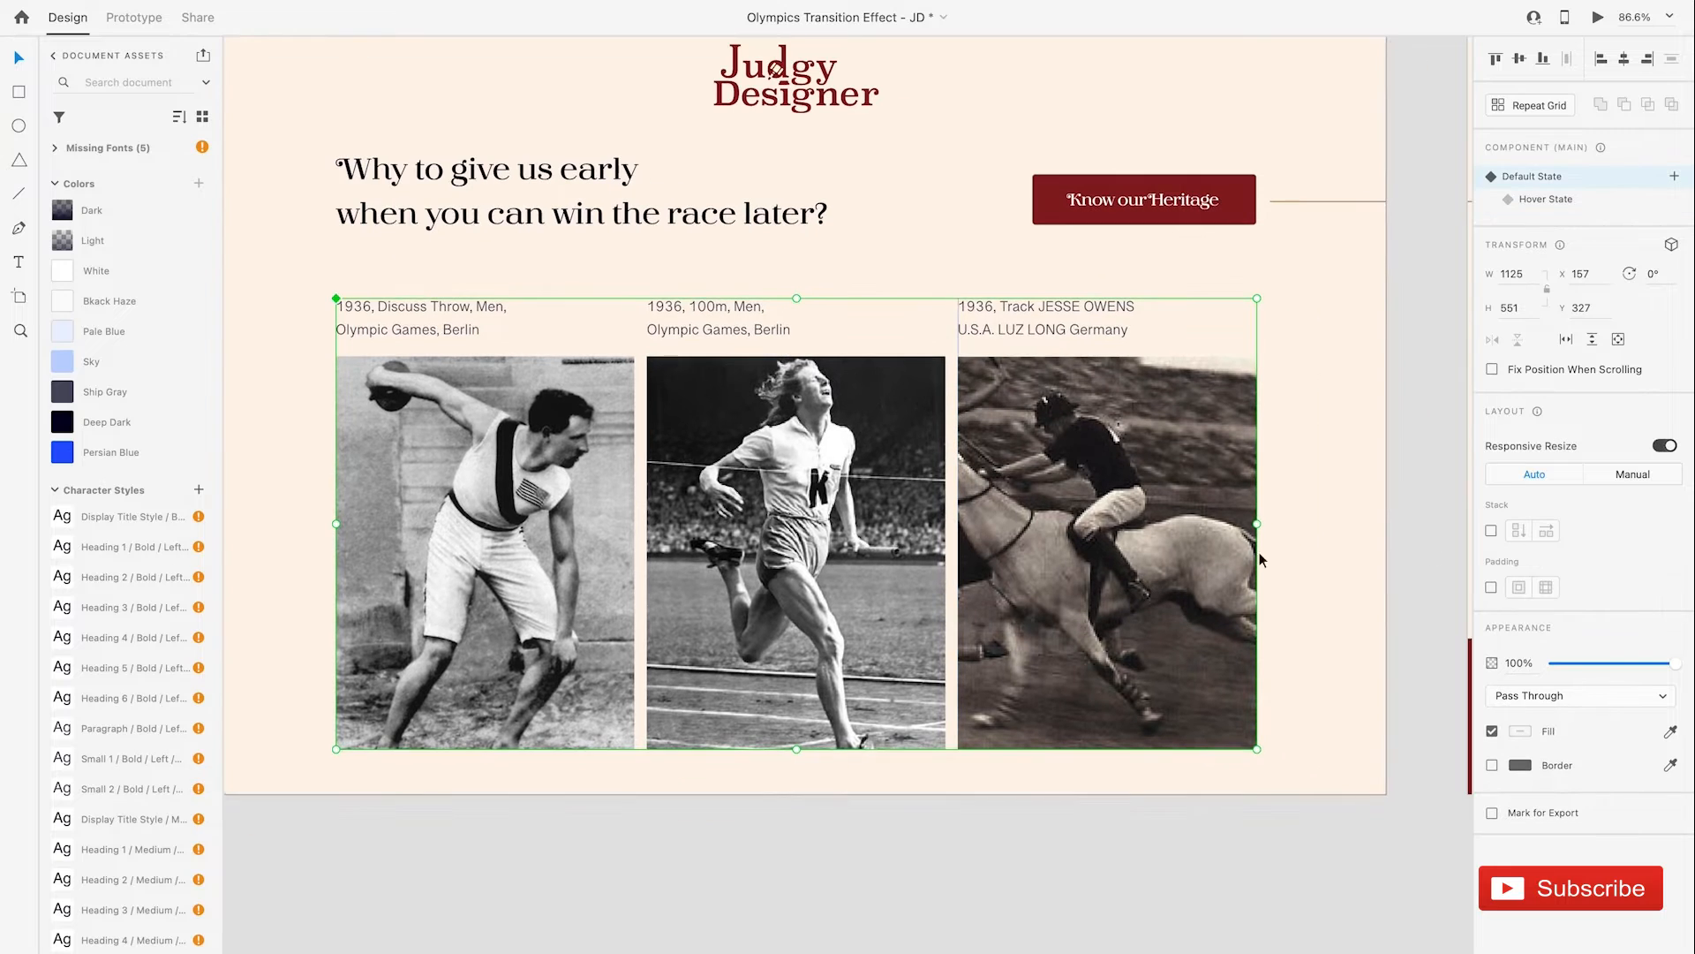
left_click(1299, 502)
left_click(1597, 17)
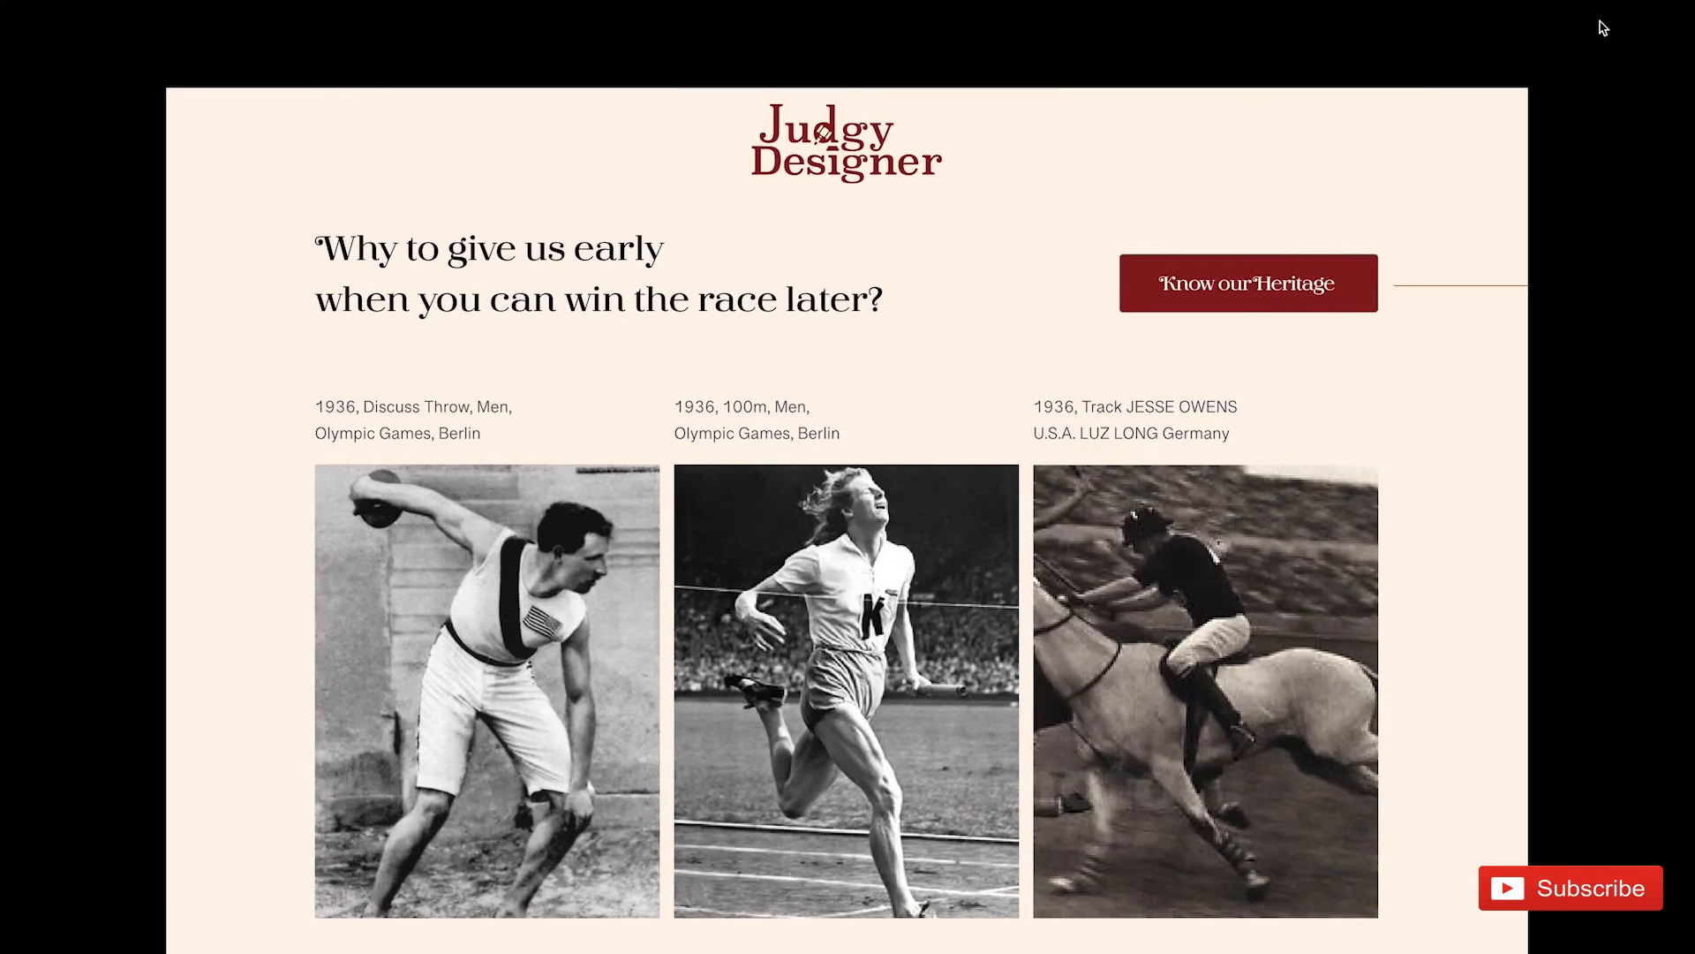
mouse_move(962, 493)
key("Escape")
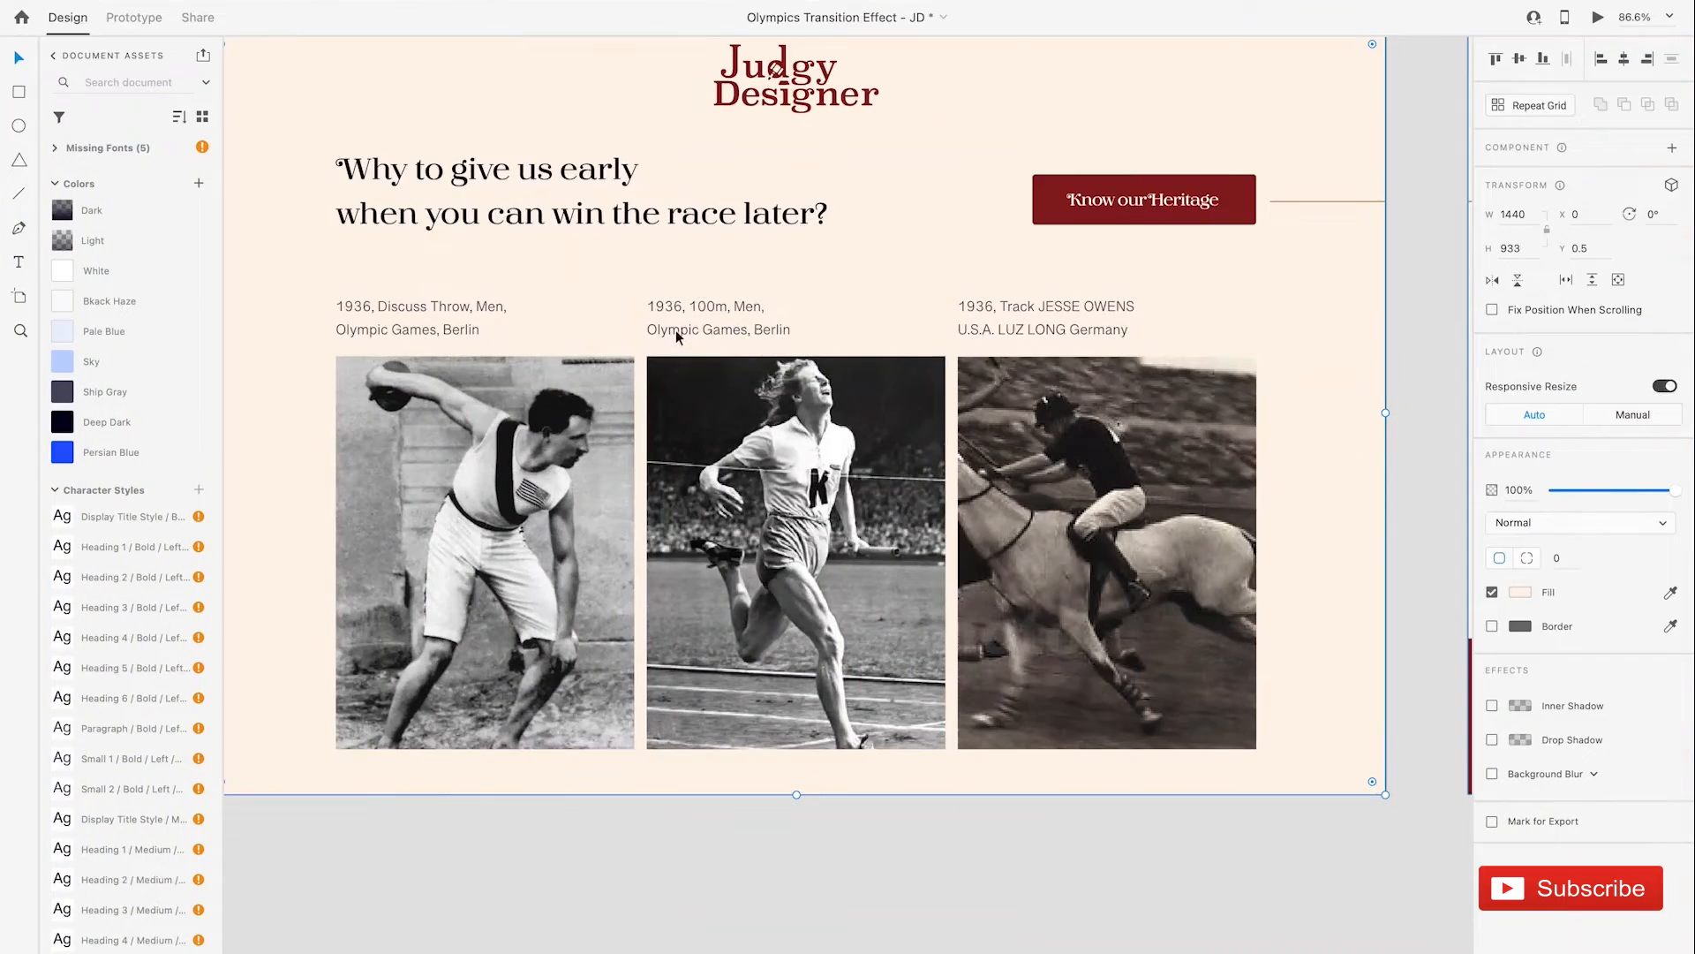
Step: Examine the hover interaction settings of the three-photo component in Prototype mode
scroll(1026, 284, "left", 5)
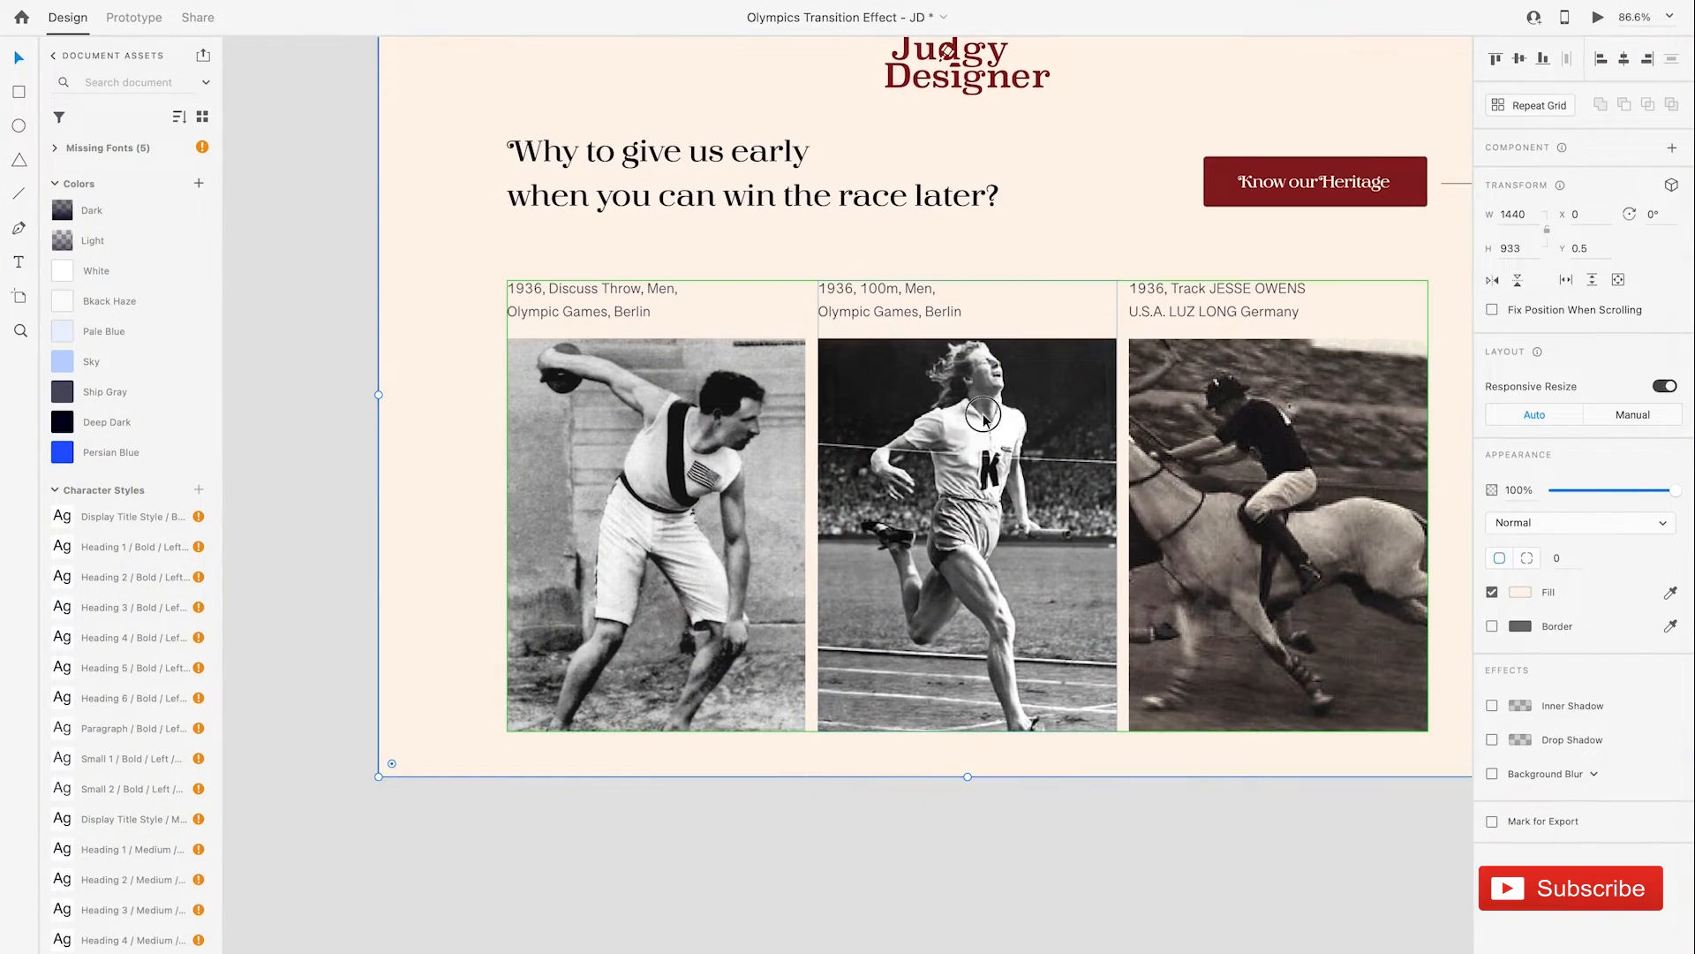
double_click(985, 419)
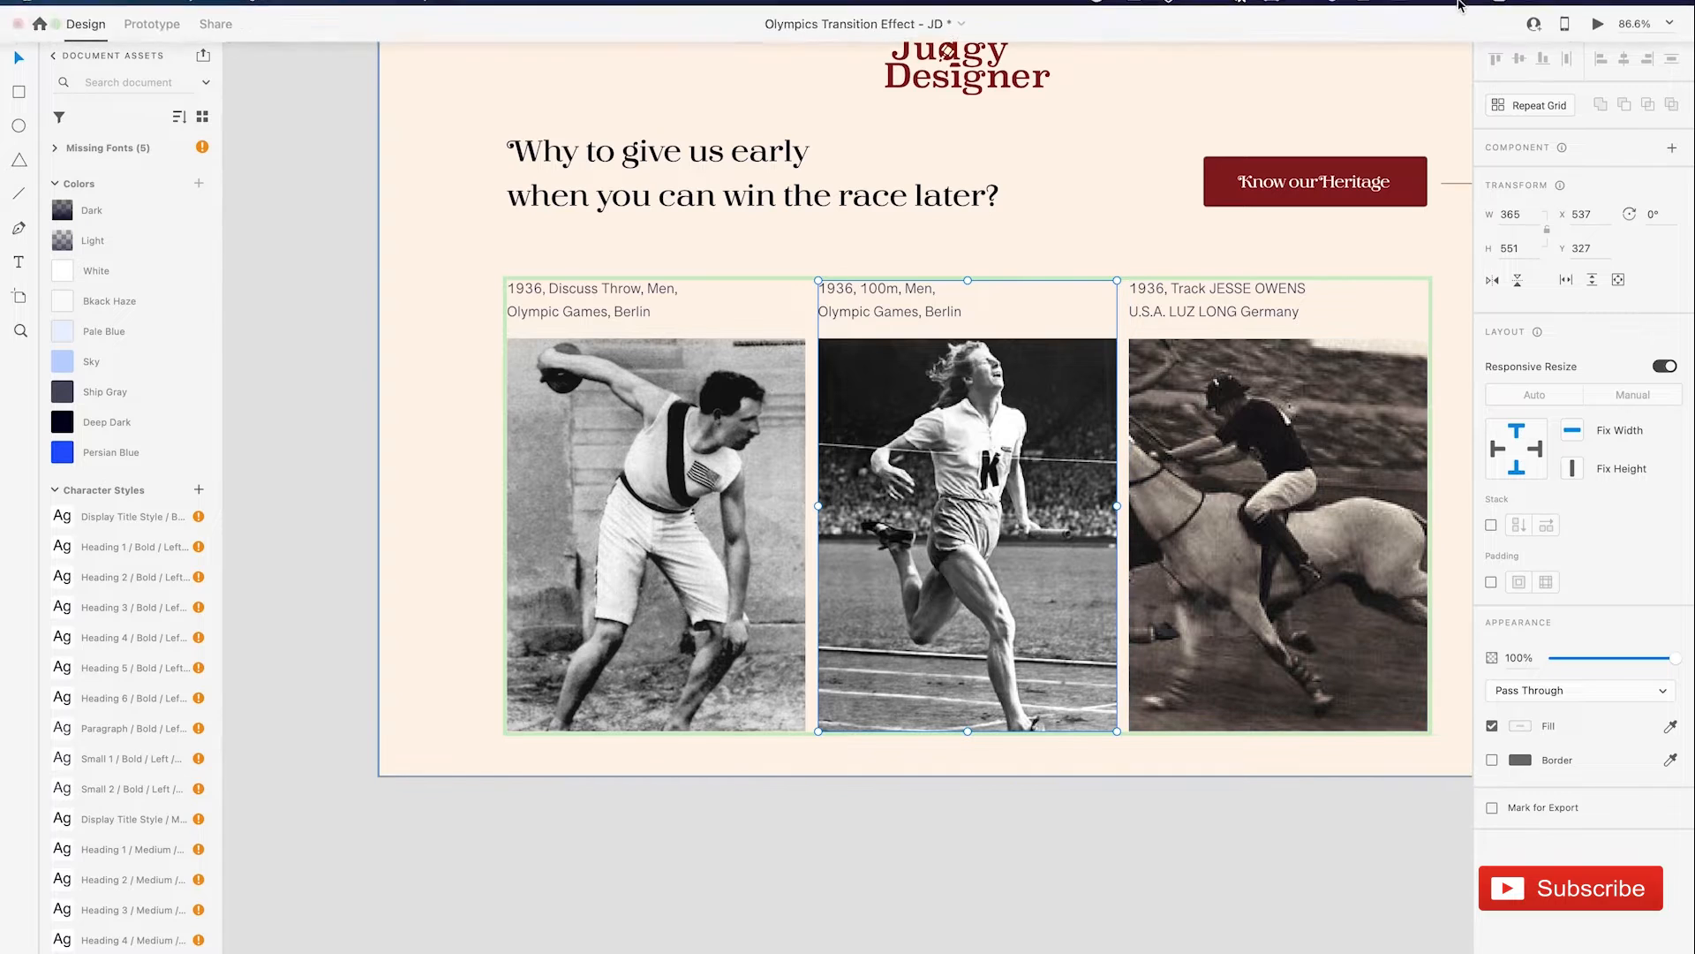
mouse_move(361, 34)
left_click(777, 300)
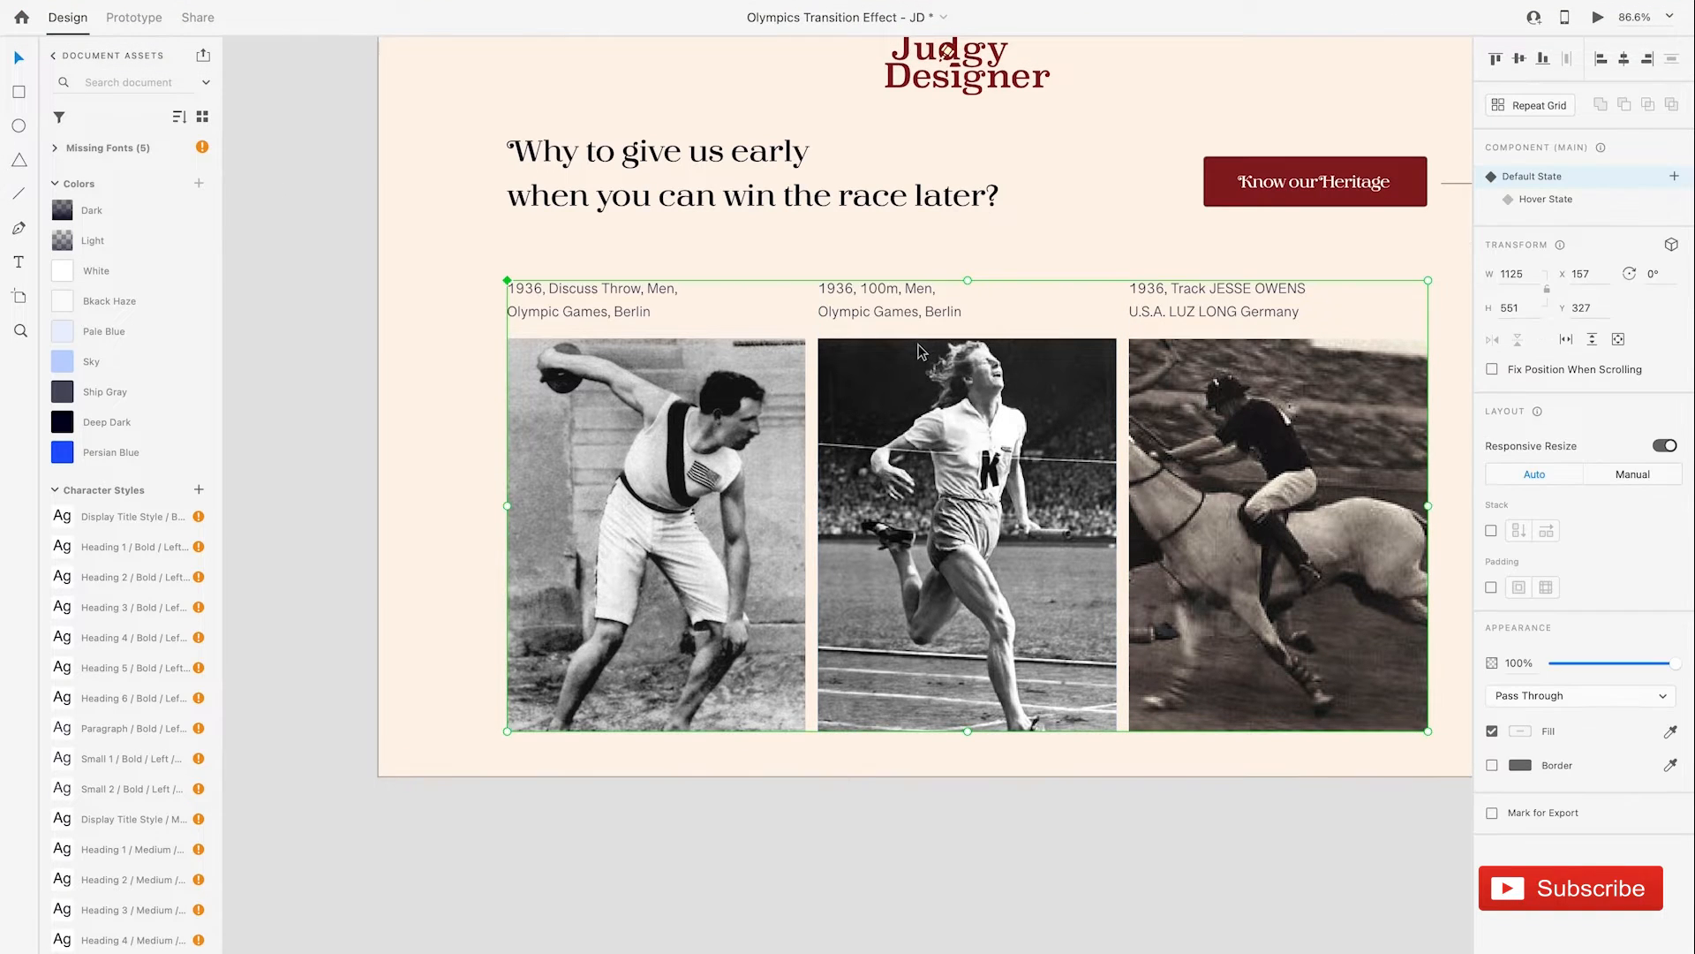
left_click(119, 17)
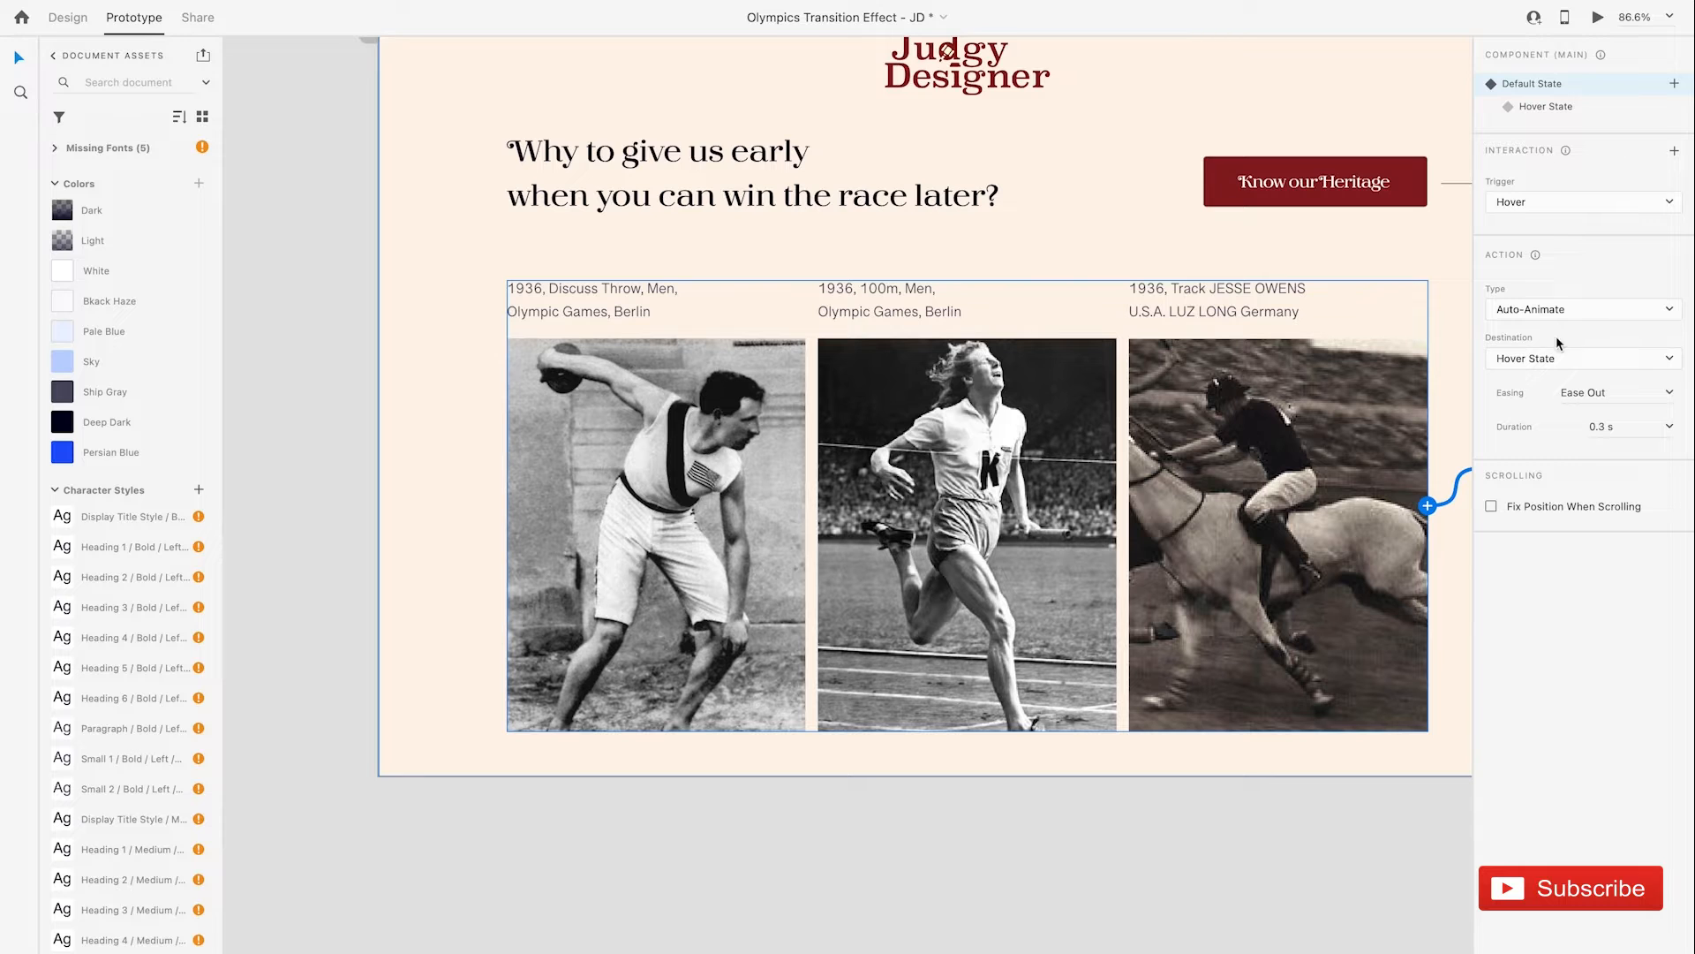
scroll(1258, 484, "right", 4)
scroll(1257, 483, "down", 1)
left_click(1192, 747)
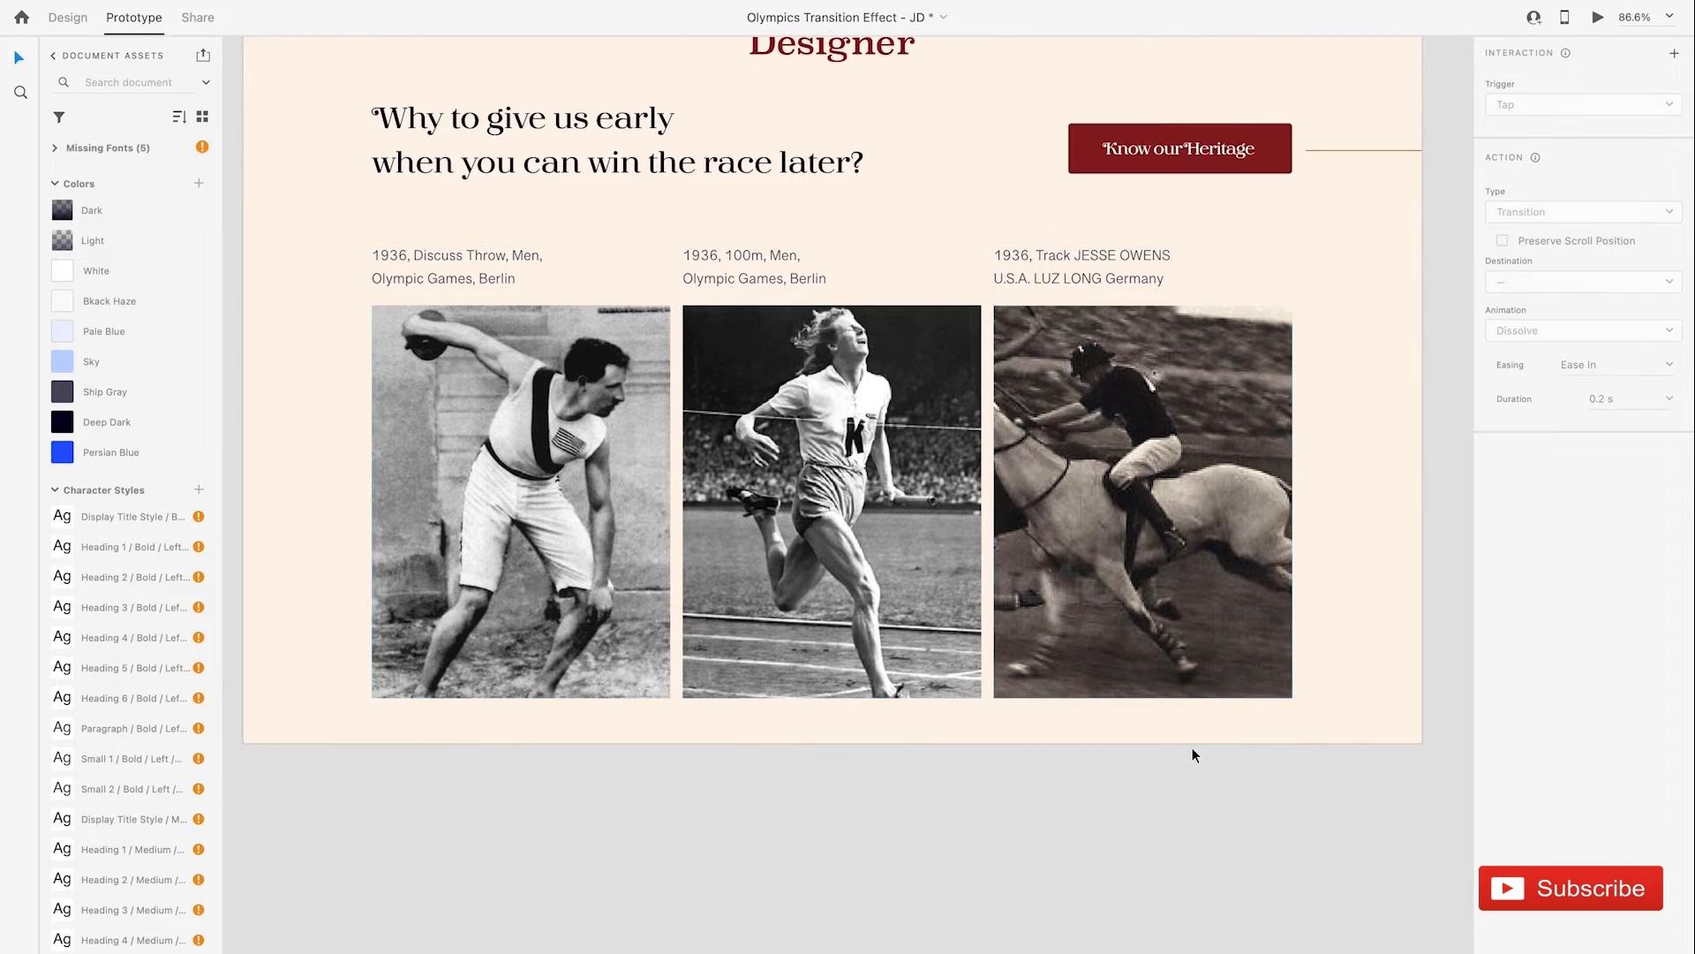
Step: Go to the Video - 131 – 1 artboard and select its group with the video and the overview list
scroll(1192, 747, "right", 10)
scroll(1192, 747, "up", 2)
scroll(1192, 747, "left", 2)
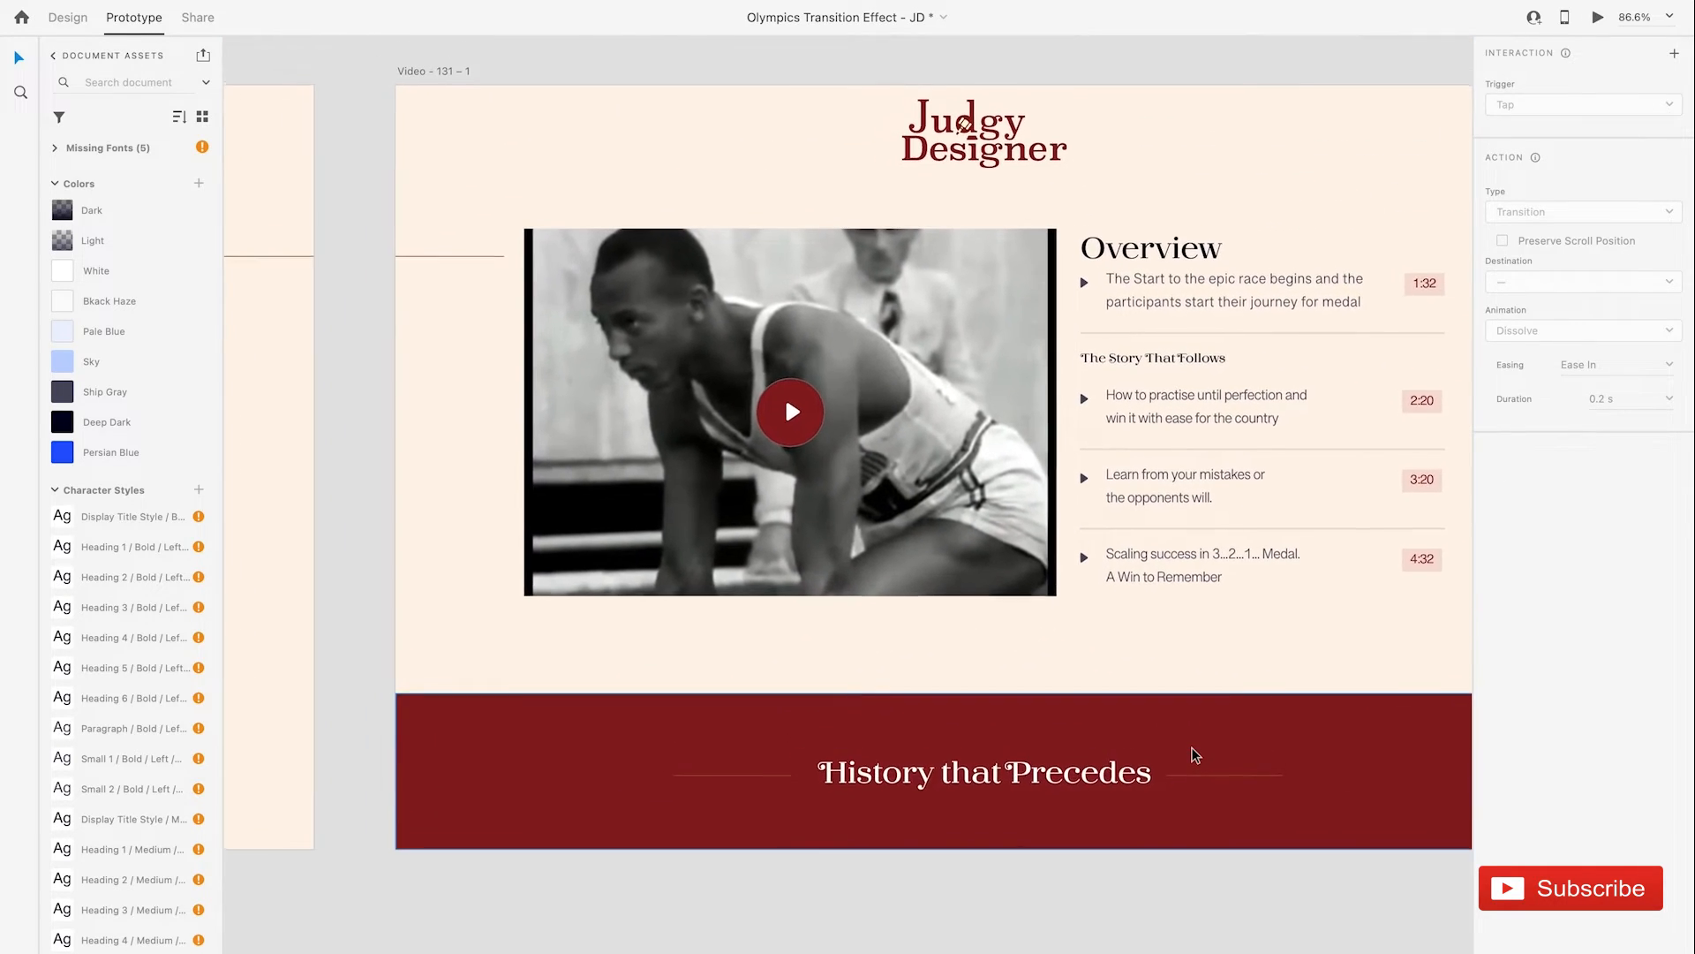
left_click(870, 446)
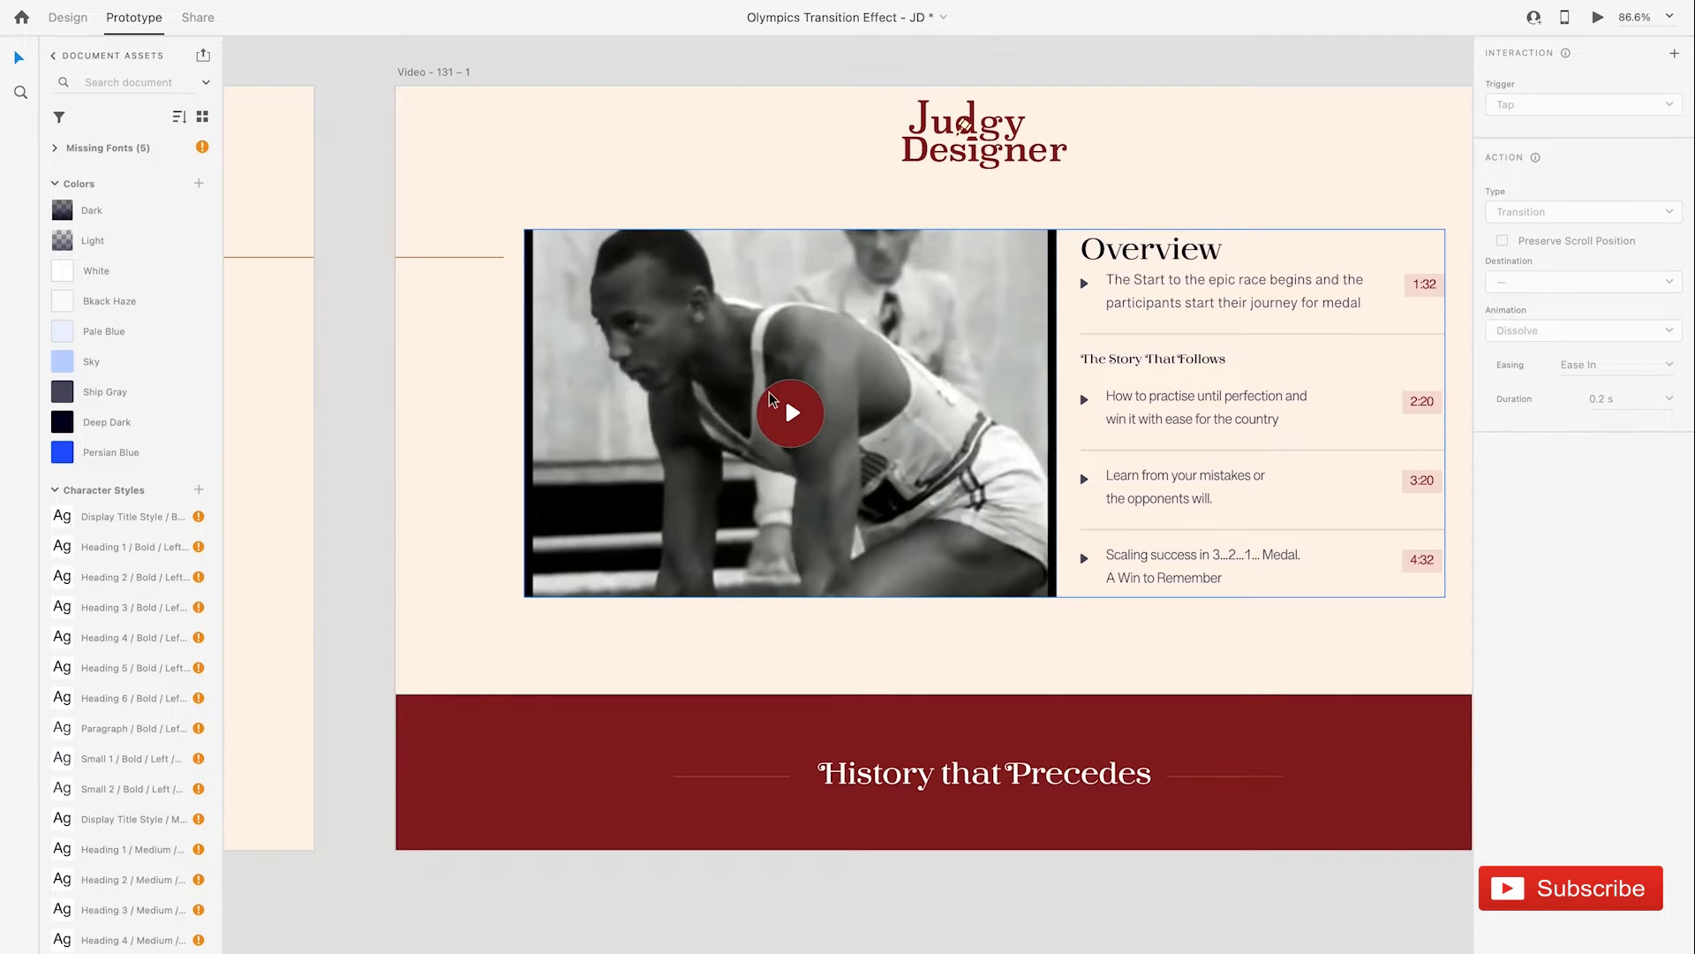
scroll(770, 399, "right", 2)
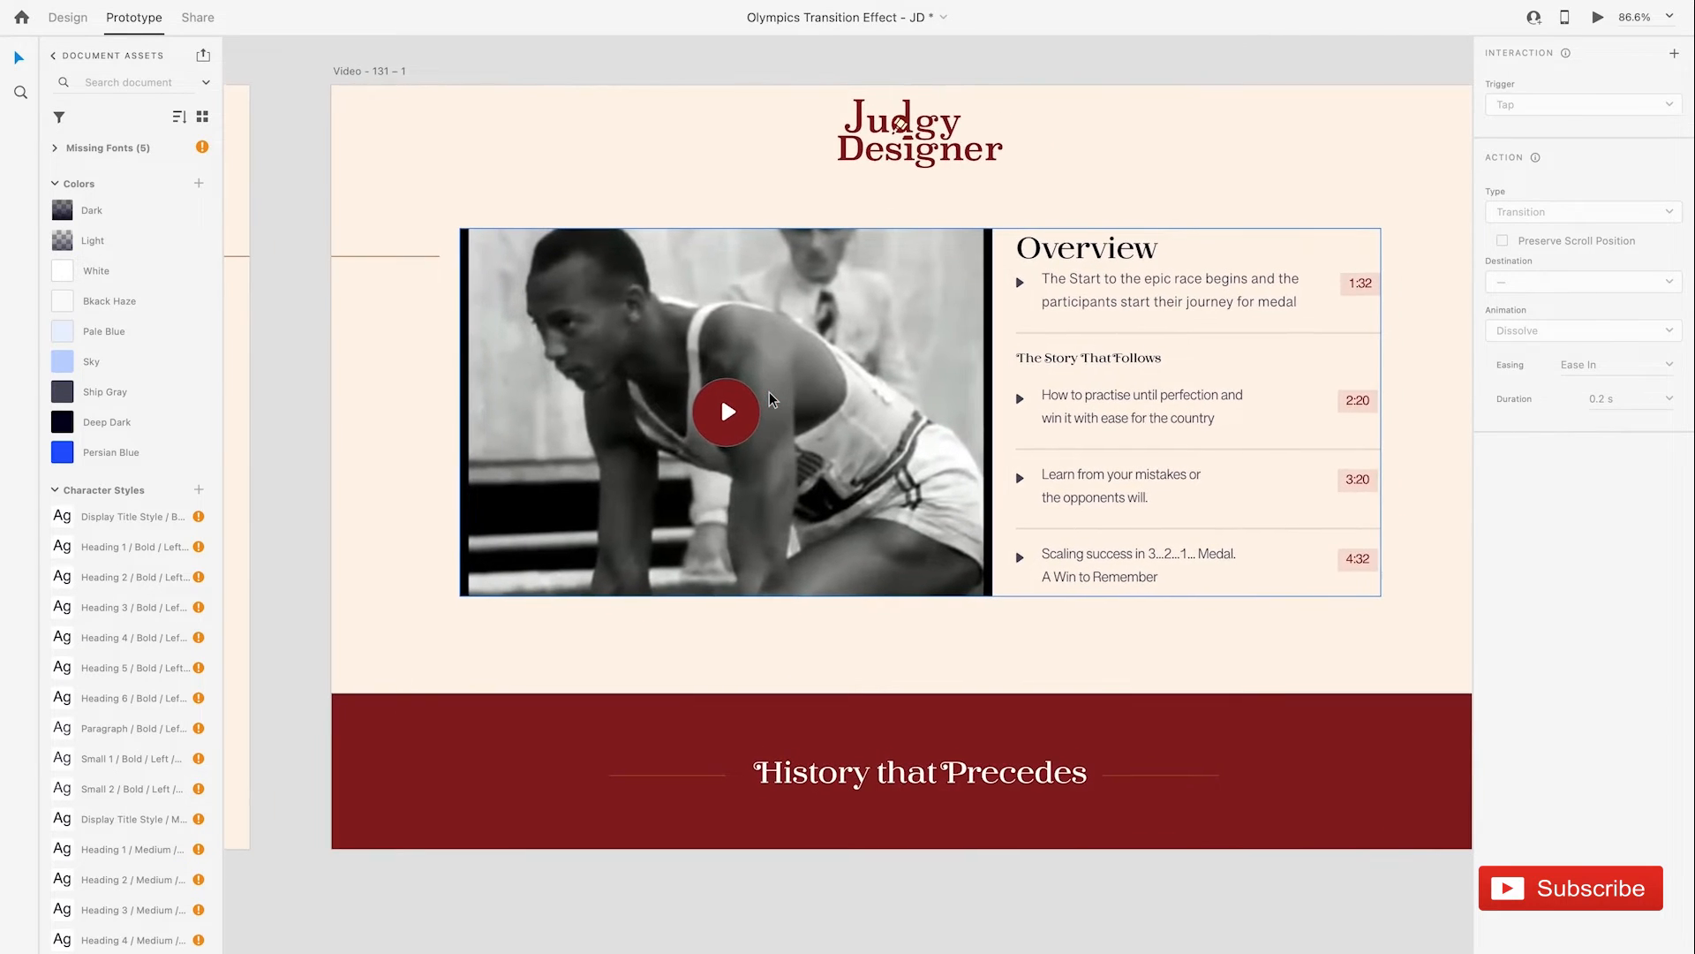
left_click(799, 331)
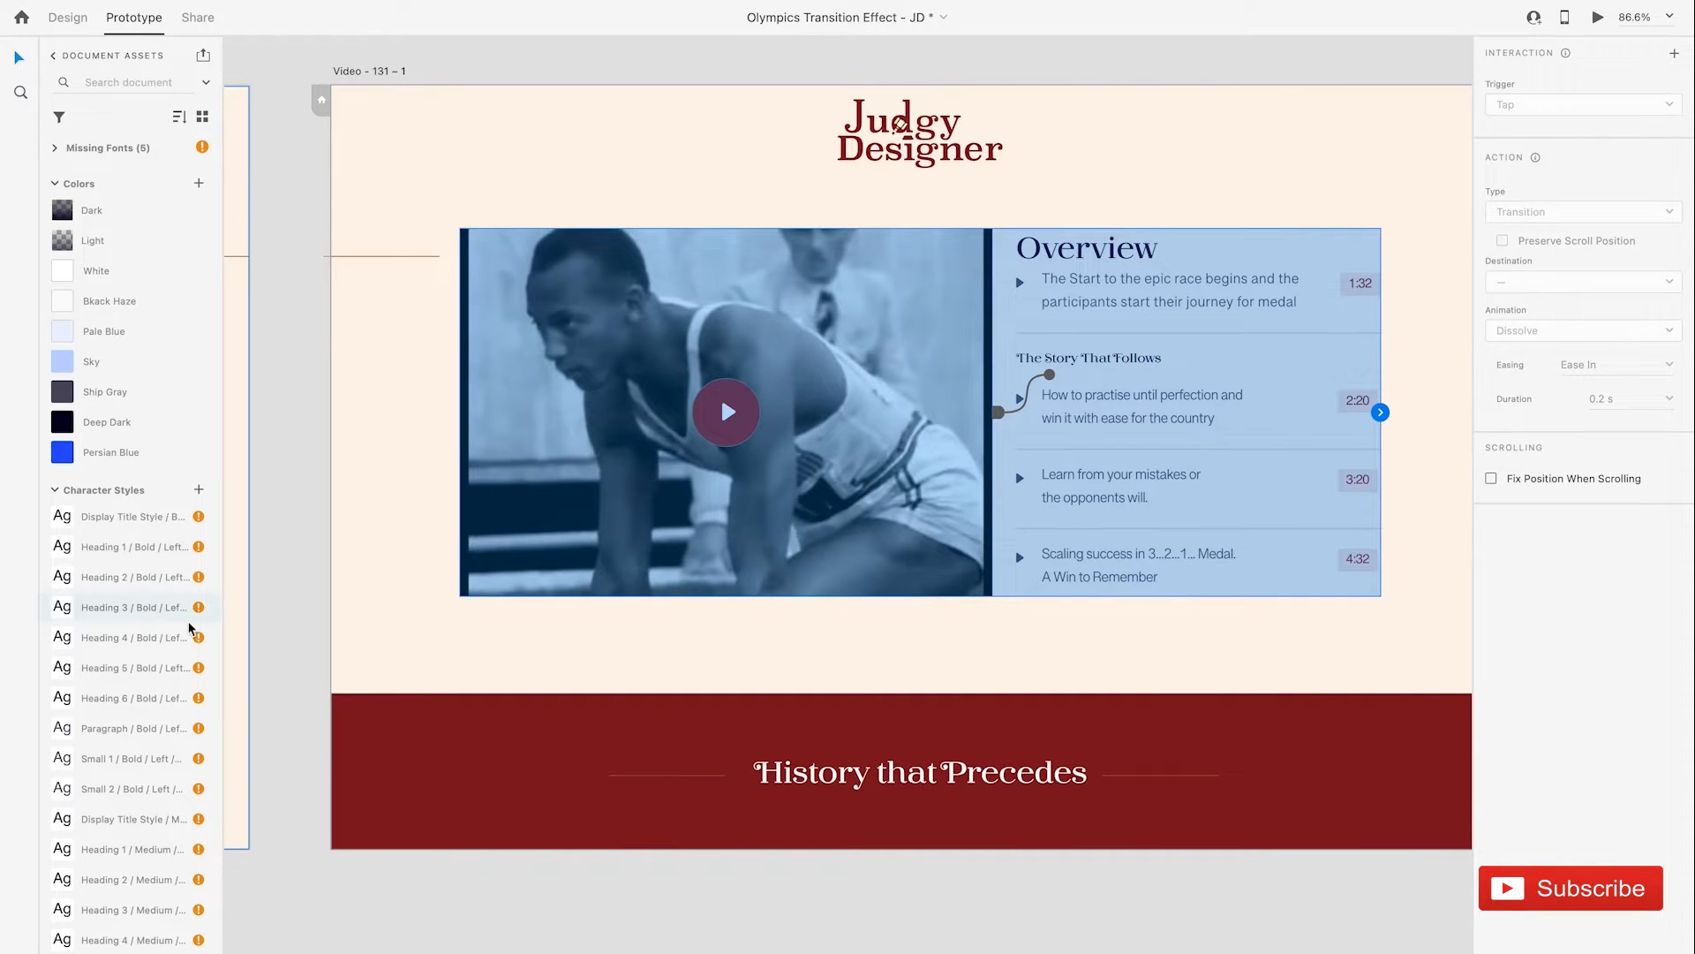
Step: Collapse the Character Styles and Components sections of the document assets to reach the Videos section
scroll(174, 590, "down", 8)
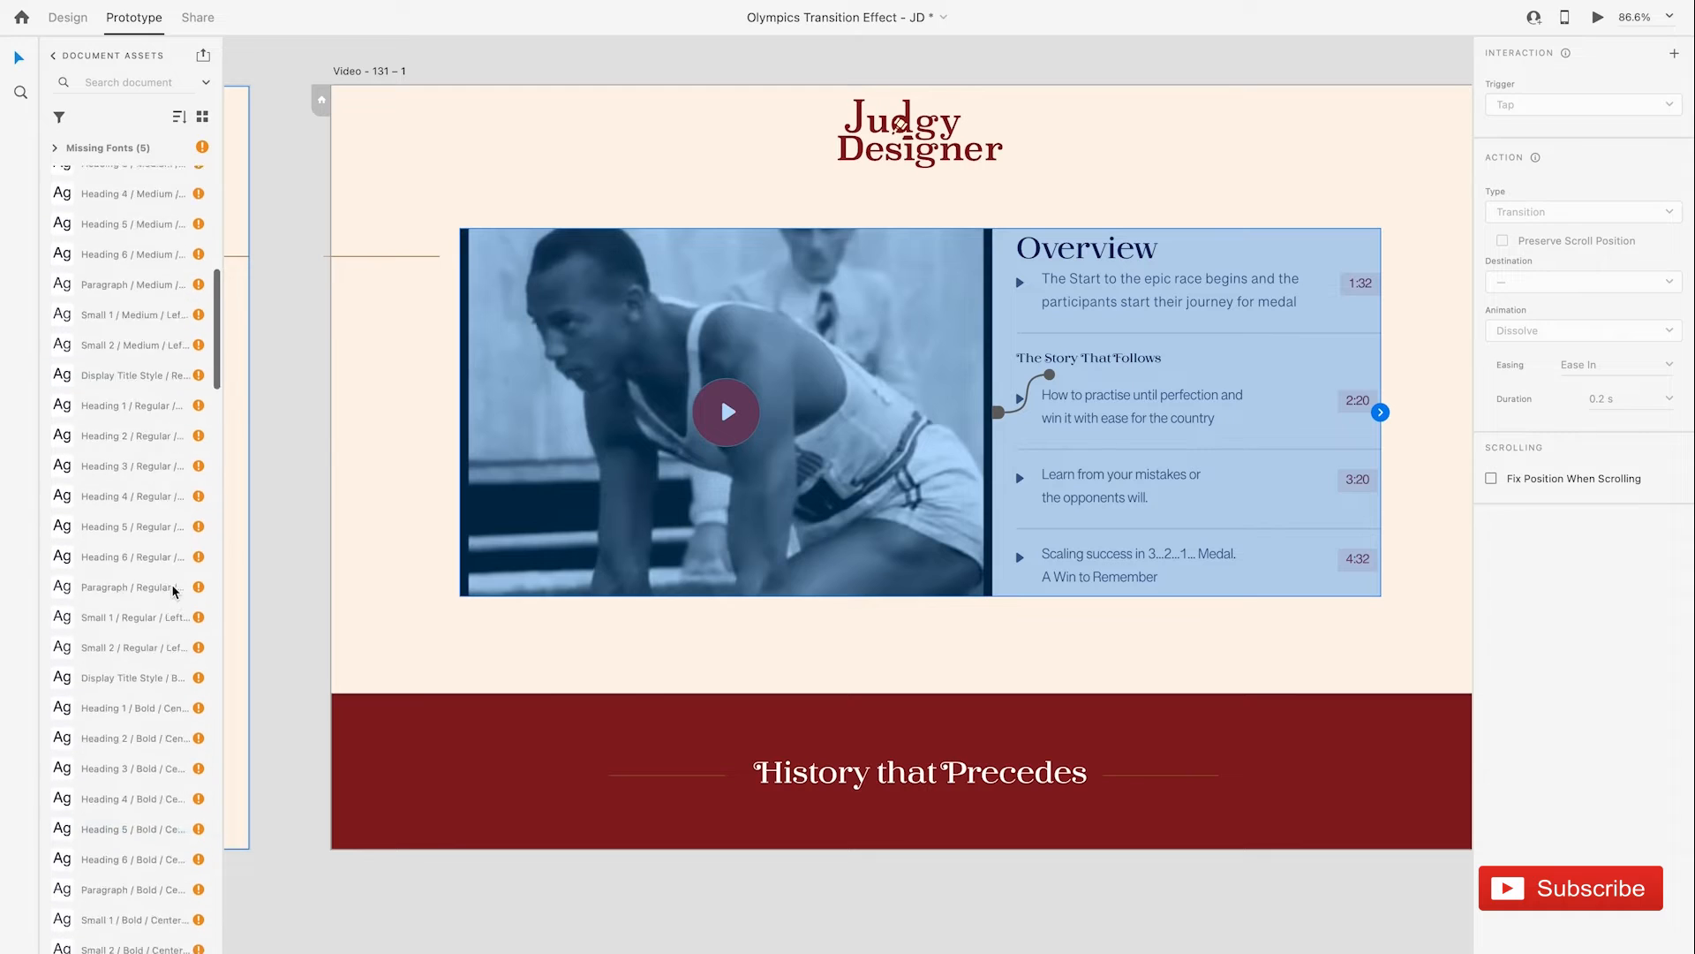
scroll(111, 205, "up", 2)
left_click(104, 284)
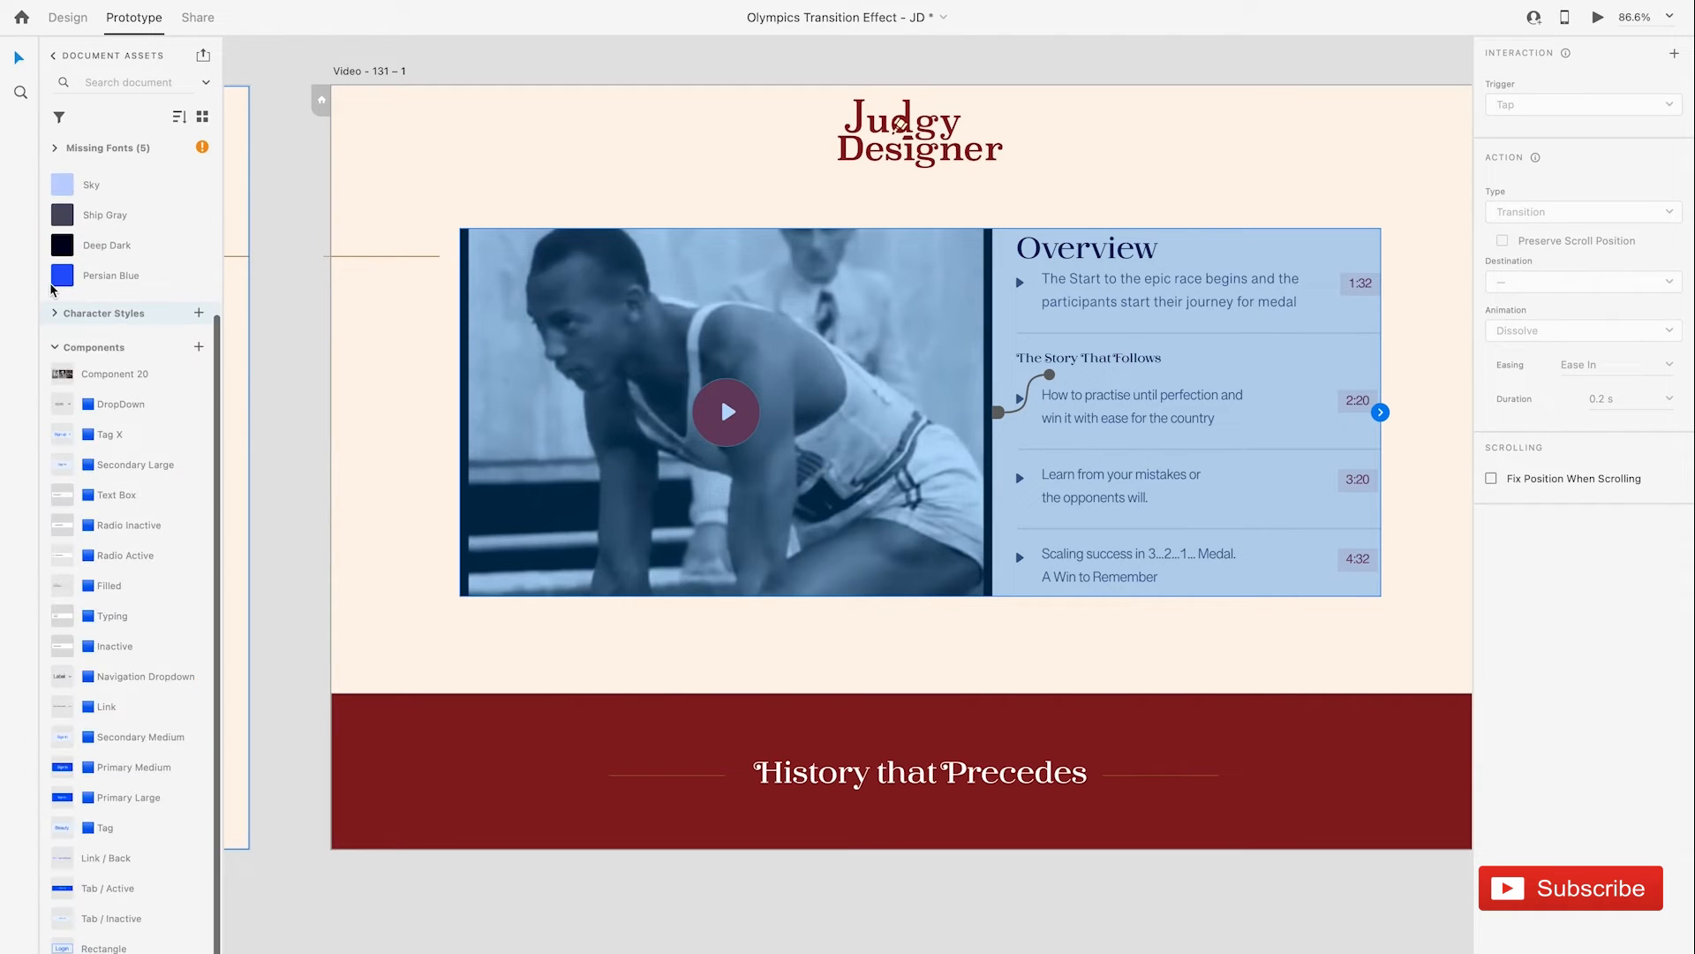
left_click(59, 349)
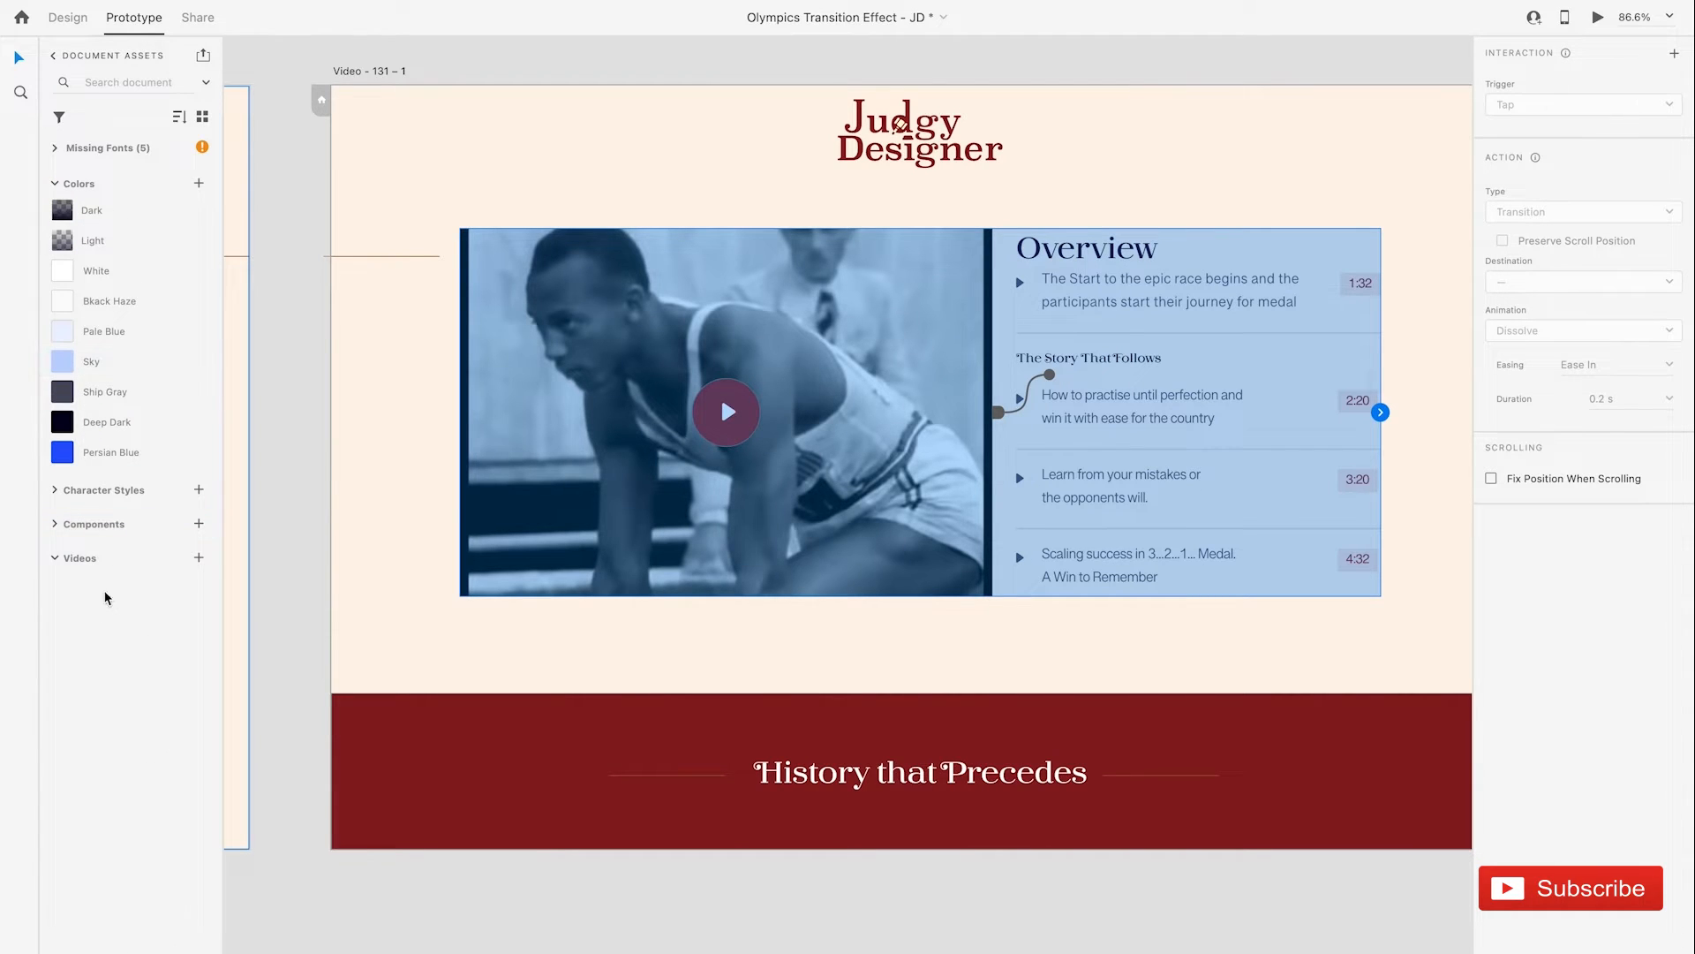
left_click(54, 559)
left_click(101, 10)
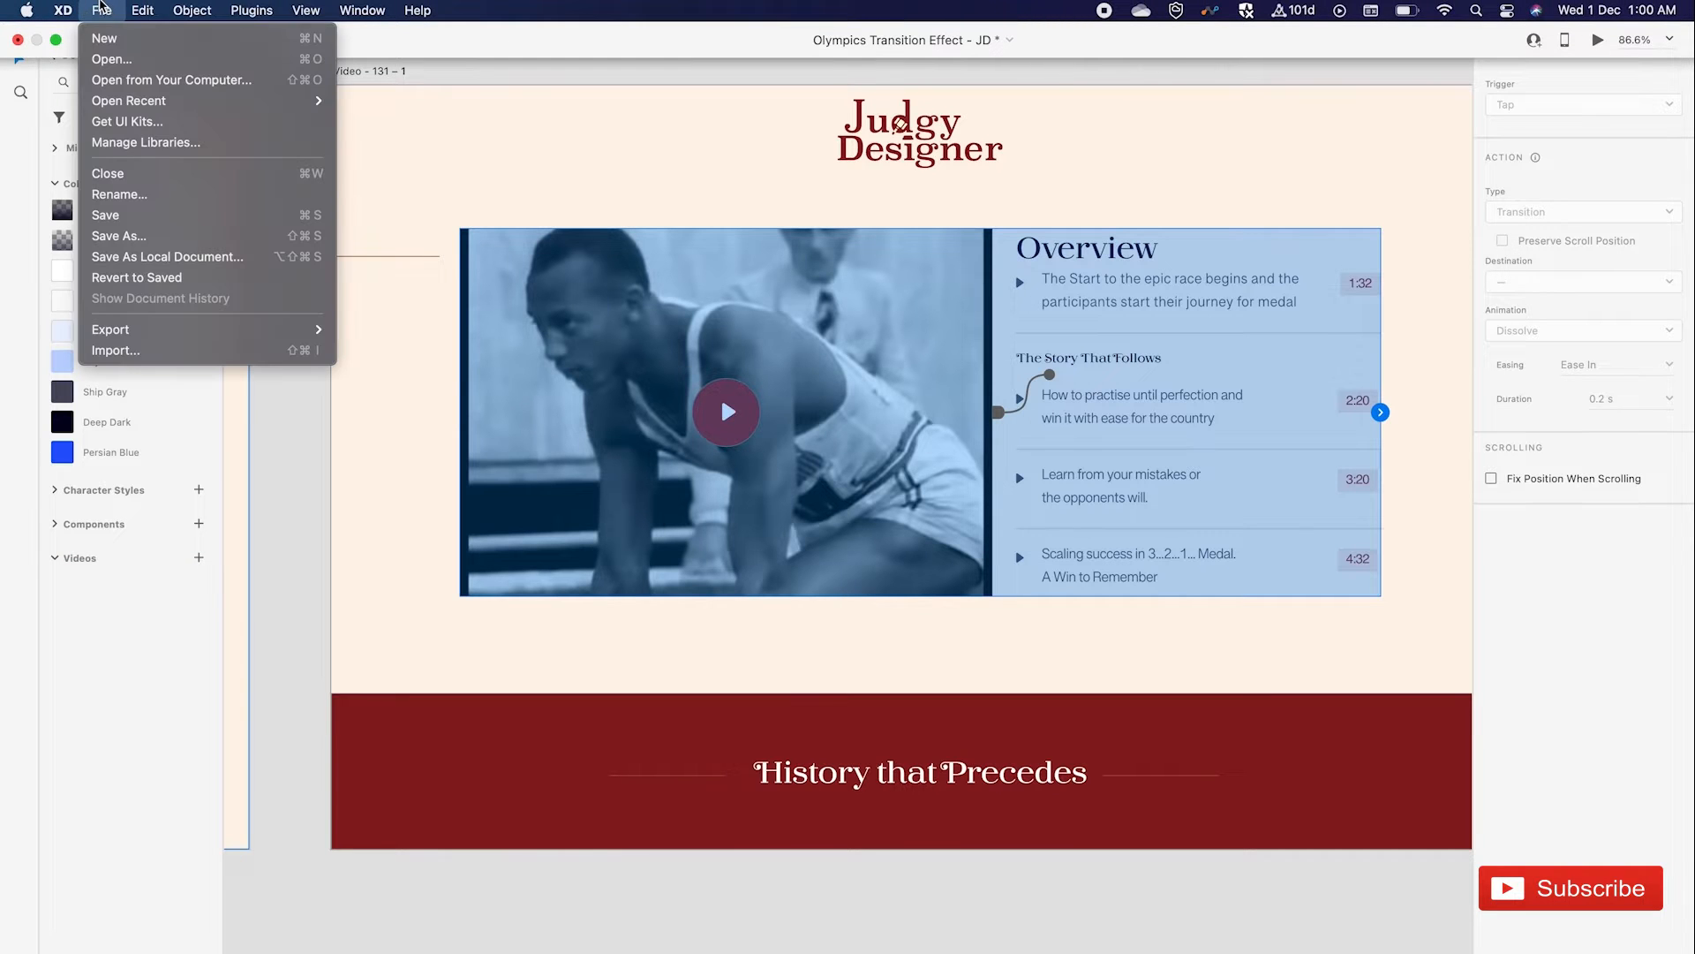
left_click(150, 351)
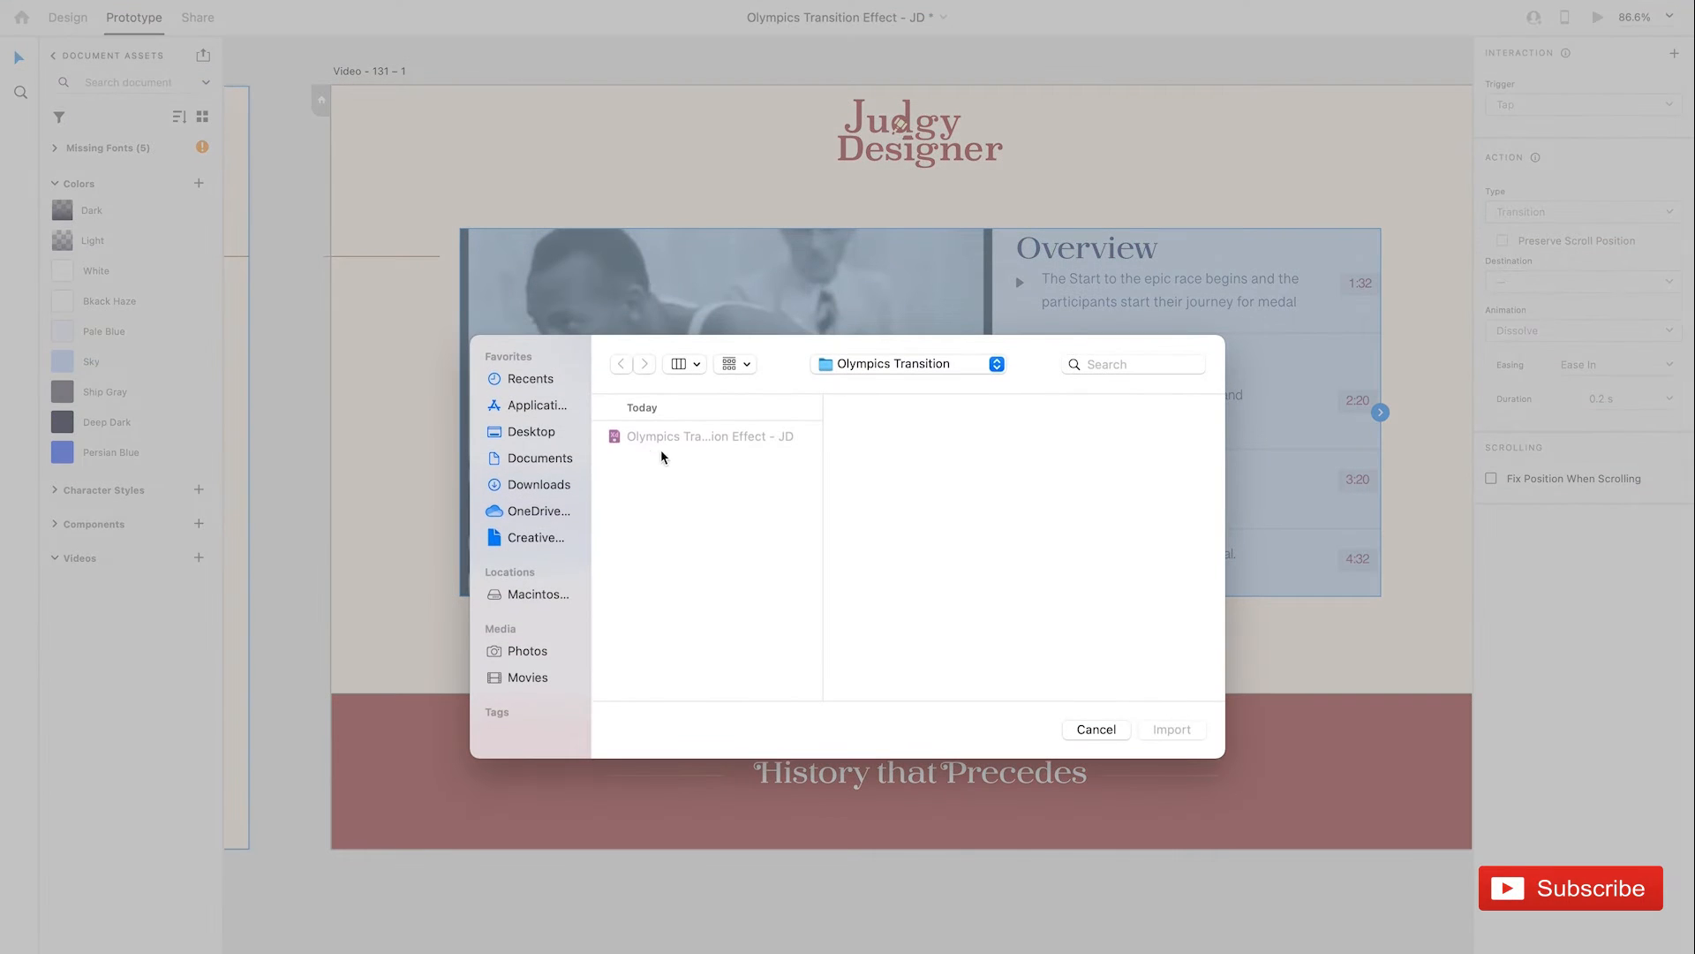
left_click(1116, 736)
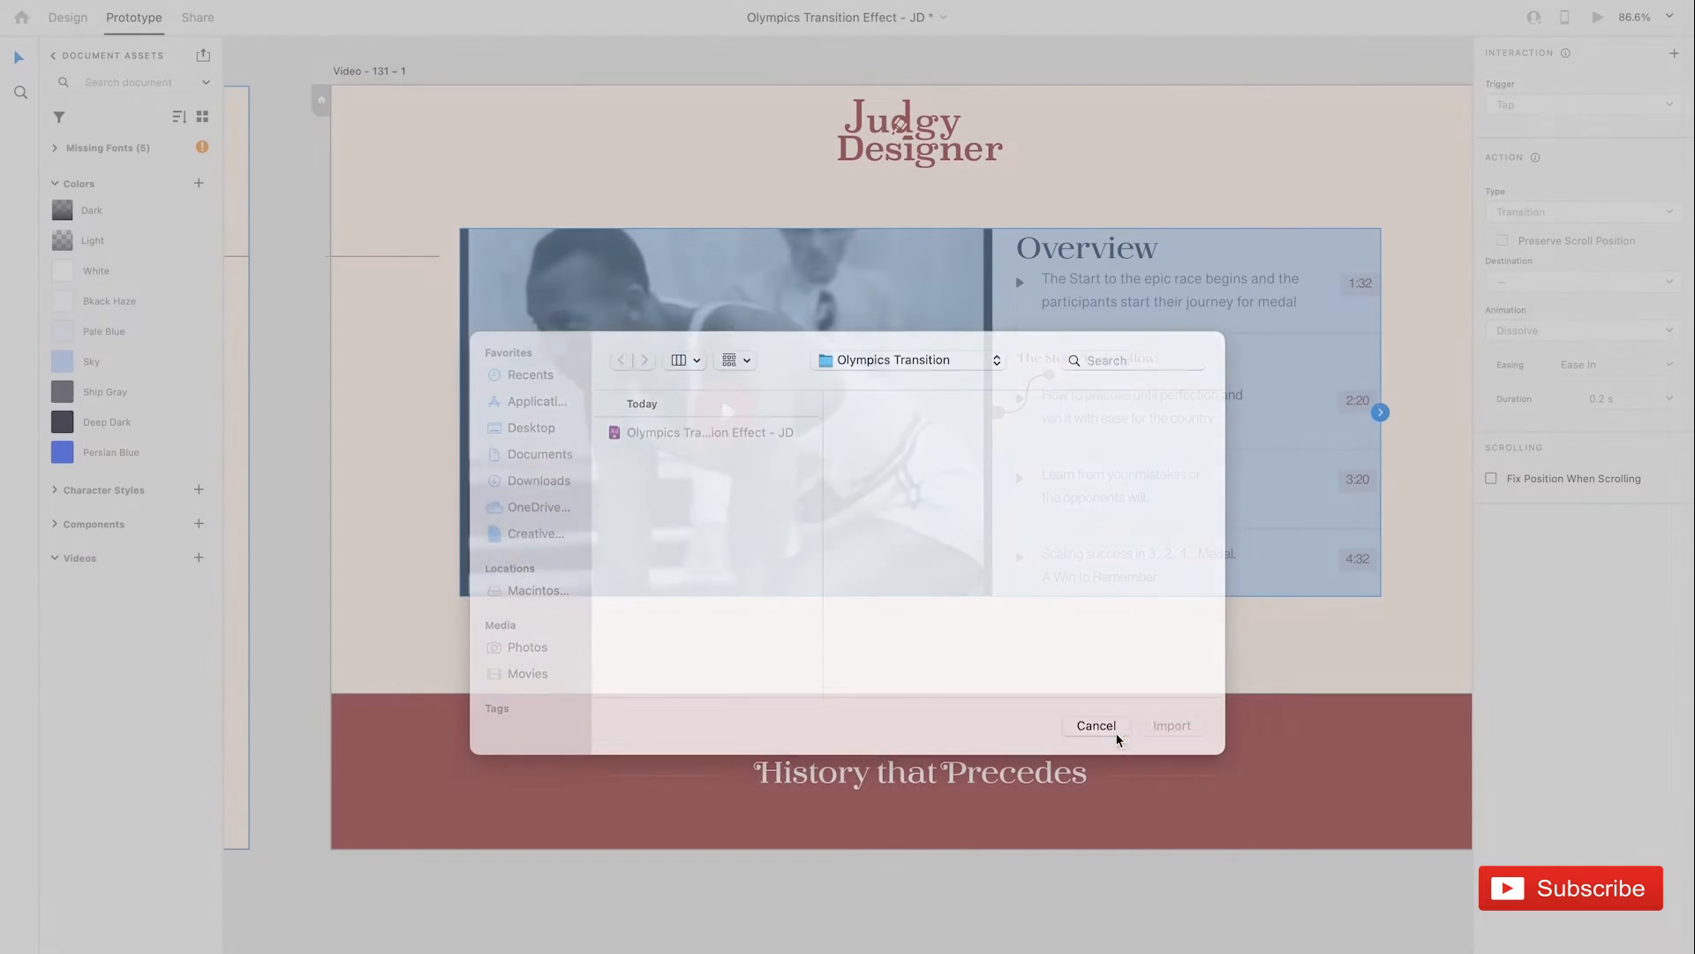
Step: Select the Overview heading beside the video and show its text properties in Design mode
scroll(918, 625, "down", 2)
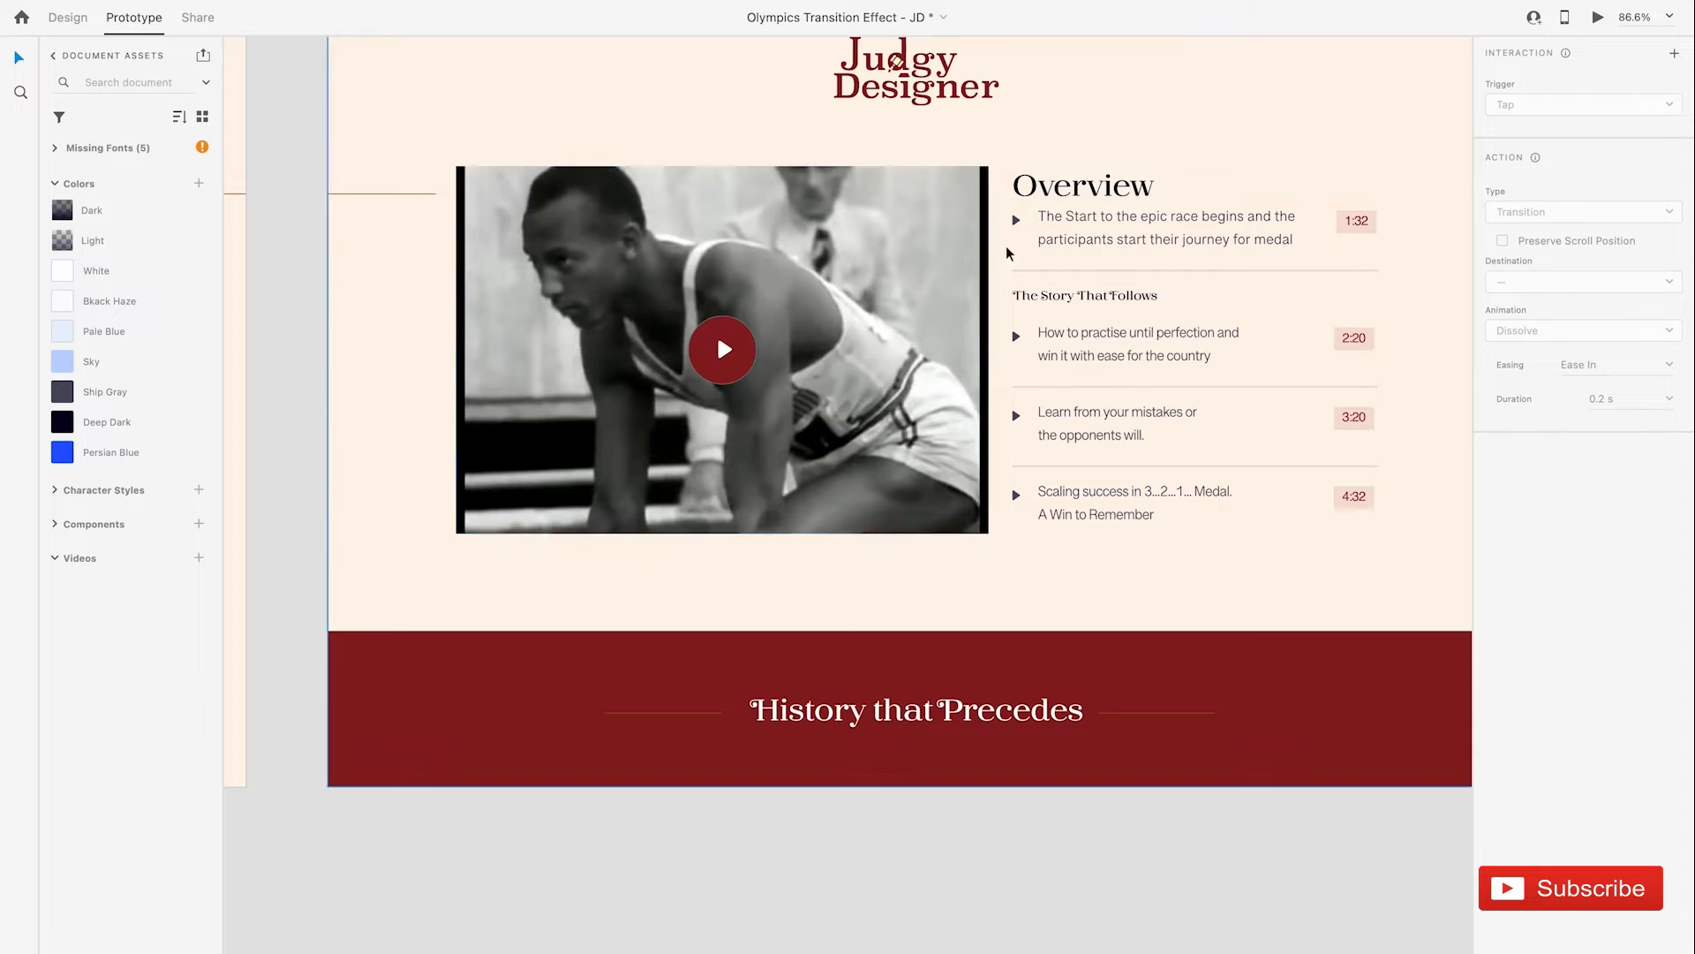
scroll(1040, 316, "down", 2)
scroll(1040, 316, "right", 3)
scroll(854, 253, "up", 5)
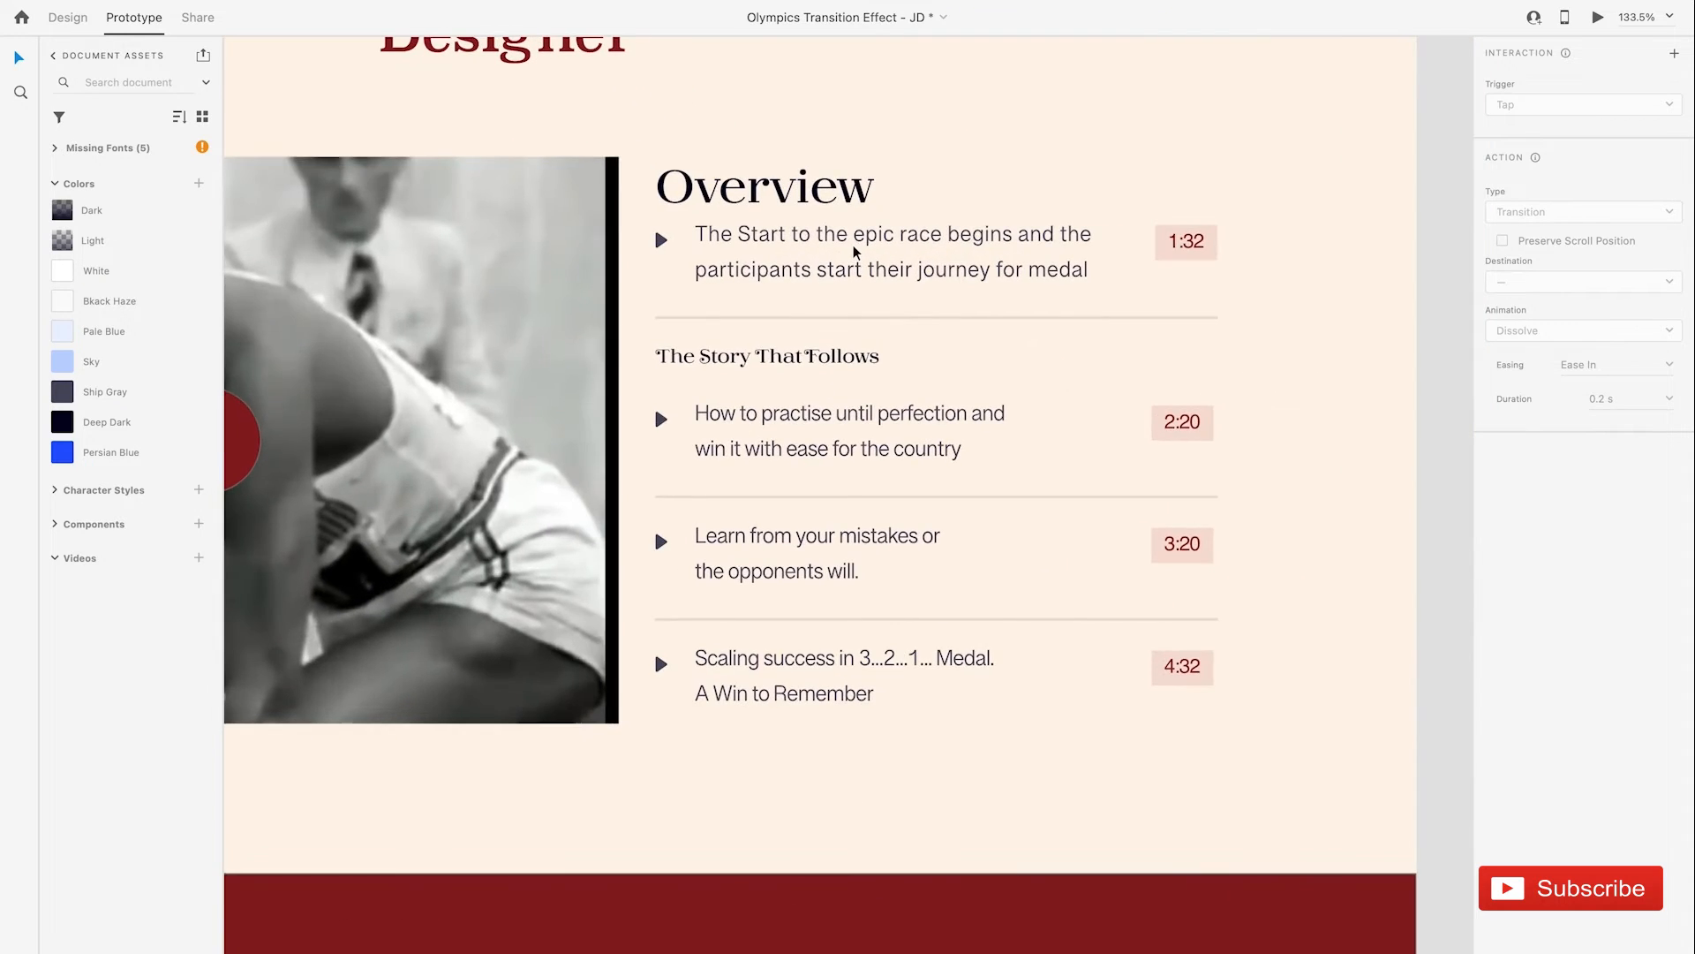
double_click(821, 193)
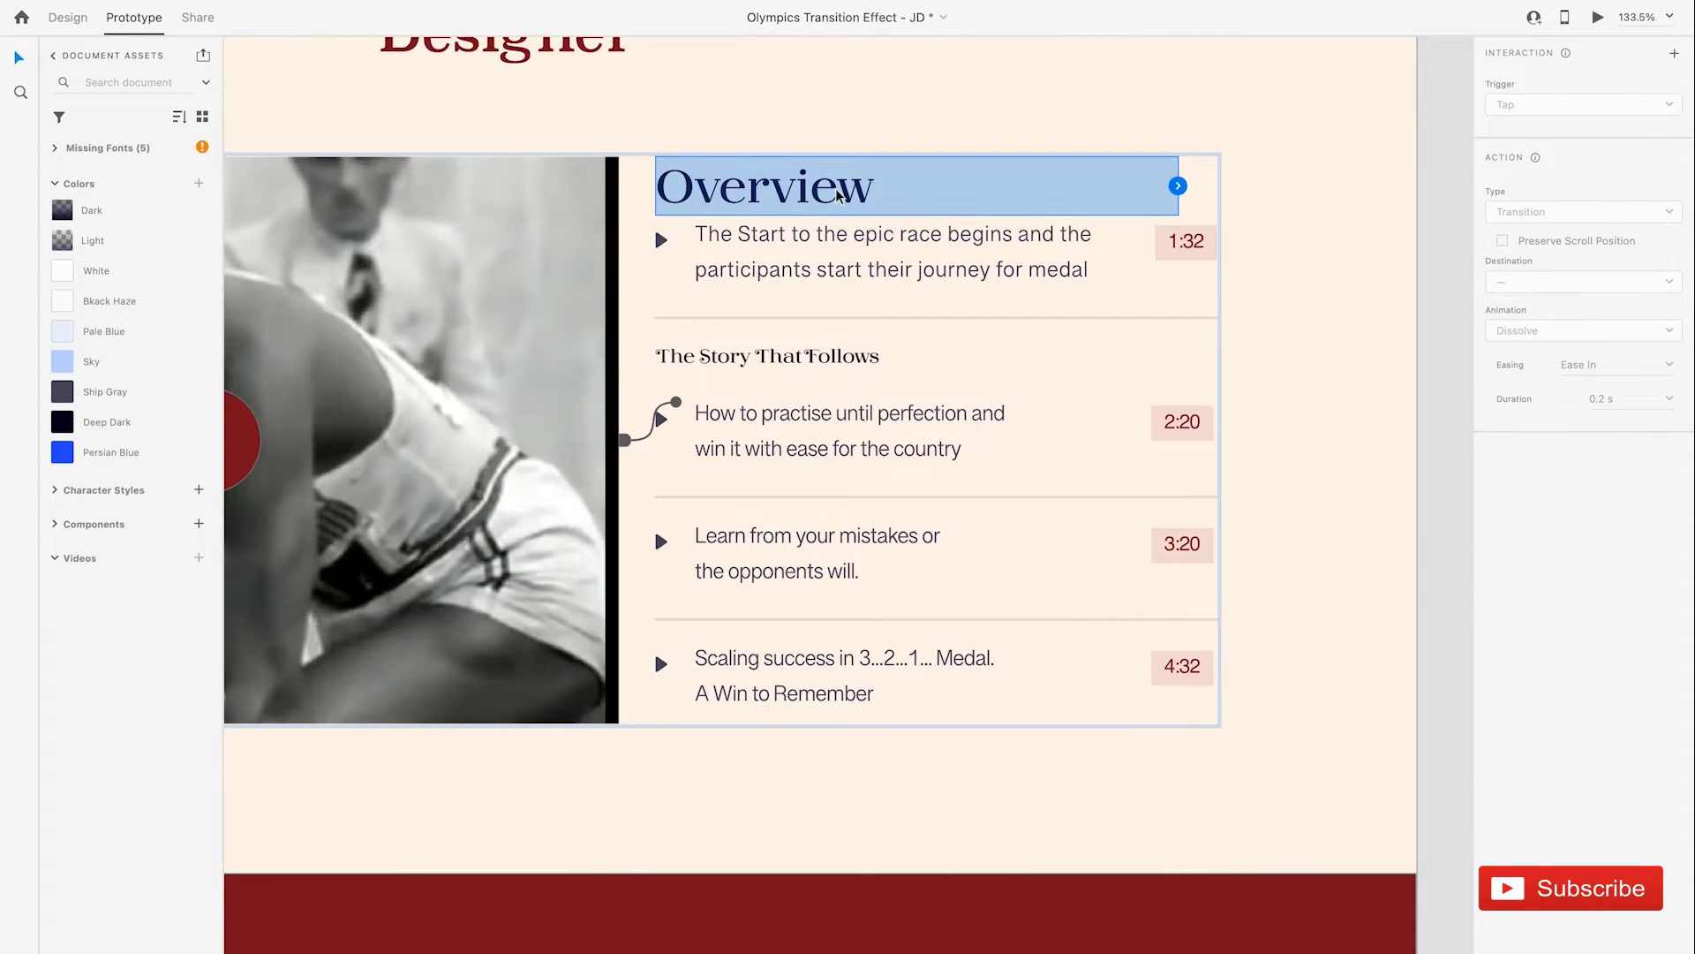
left_click(74, 25)
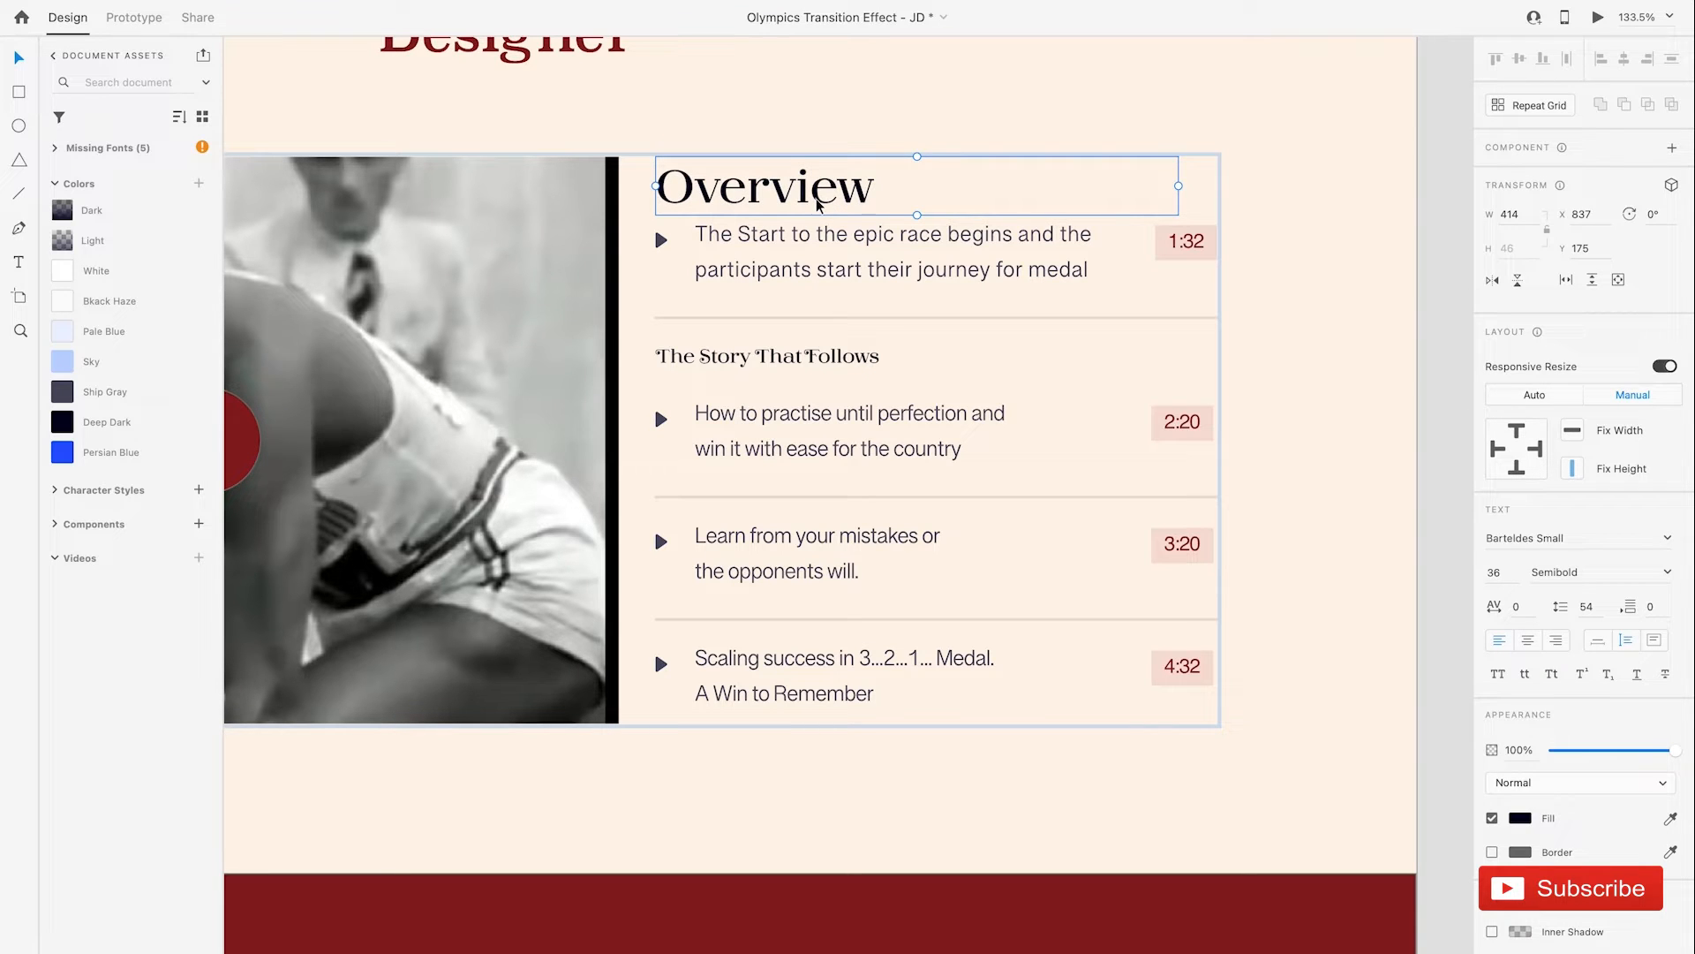
Step: Deselect the Overview heading and look over the whole Video - 131 – 1 artboard
scroll(777, 216, "down", 5)
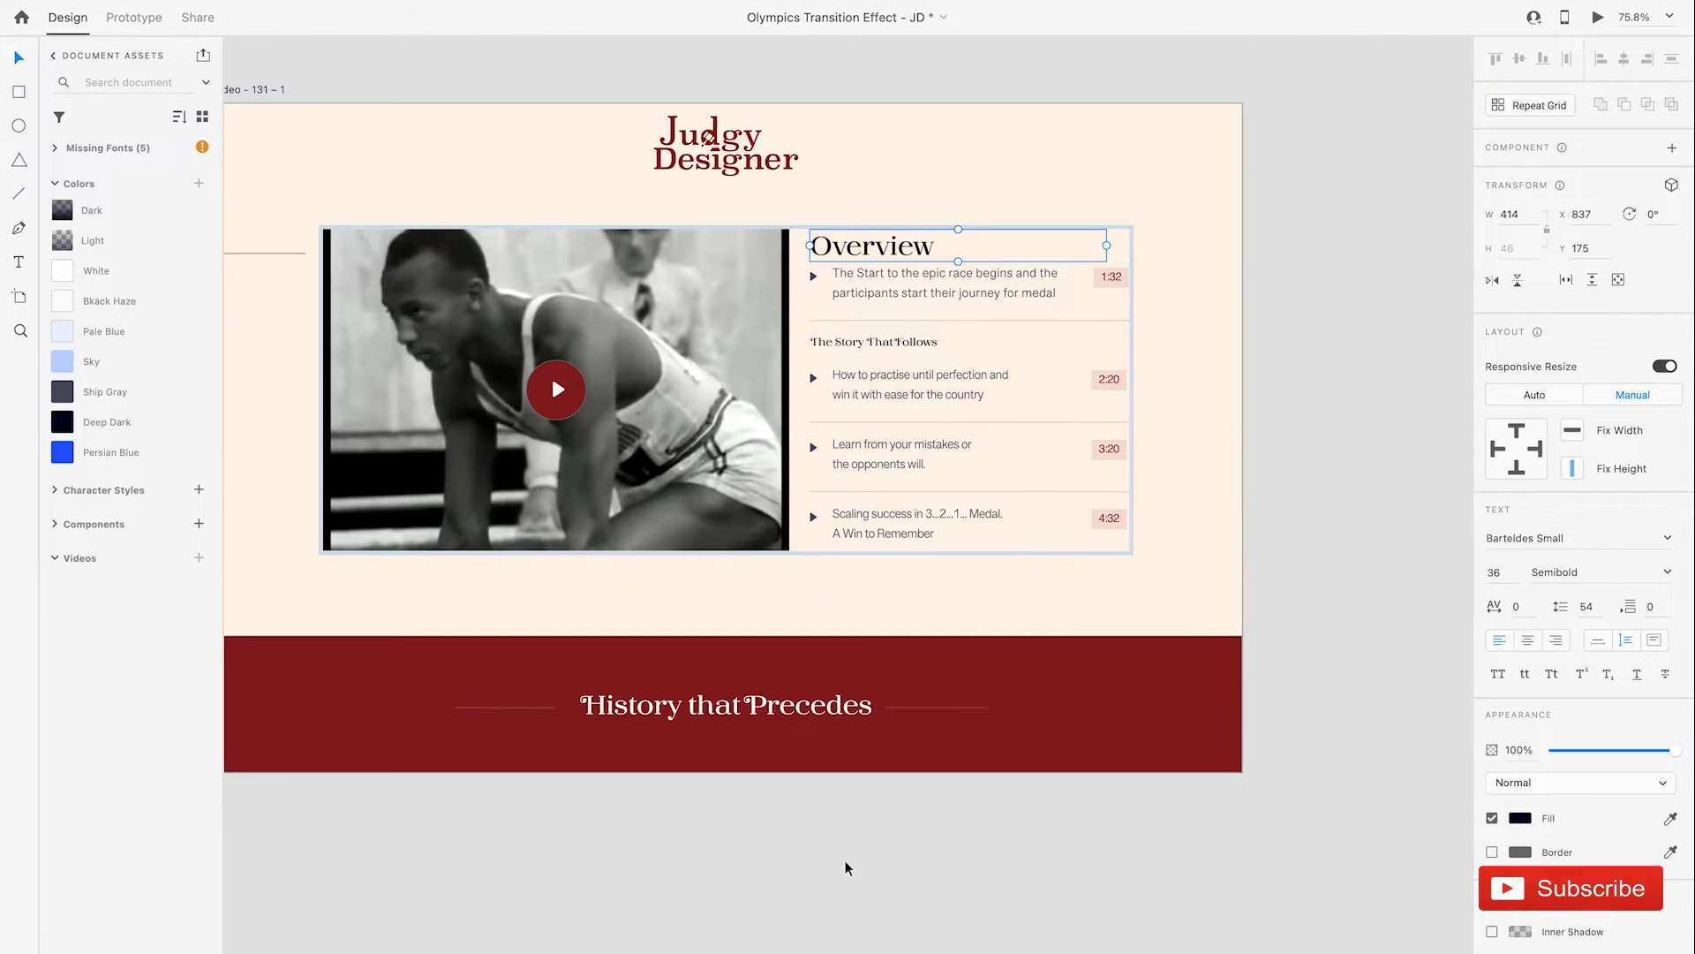
left_click(861, 863)
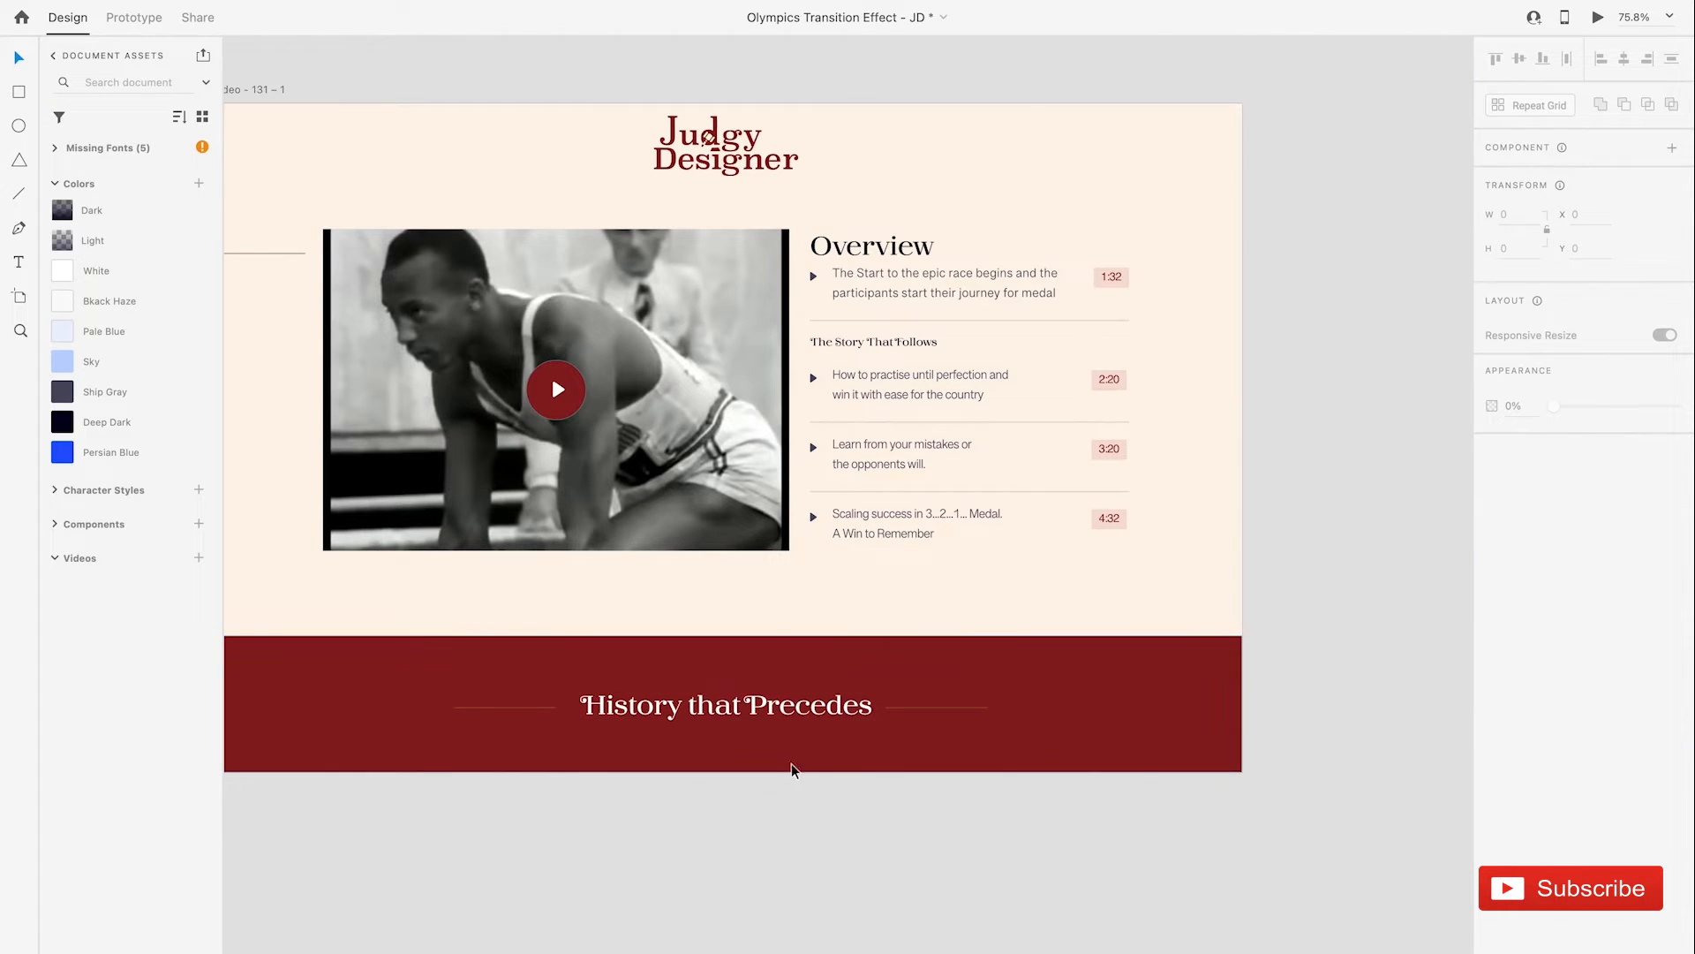
scroll(851, 802, "down", 4)
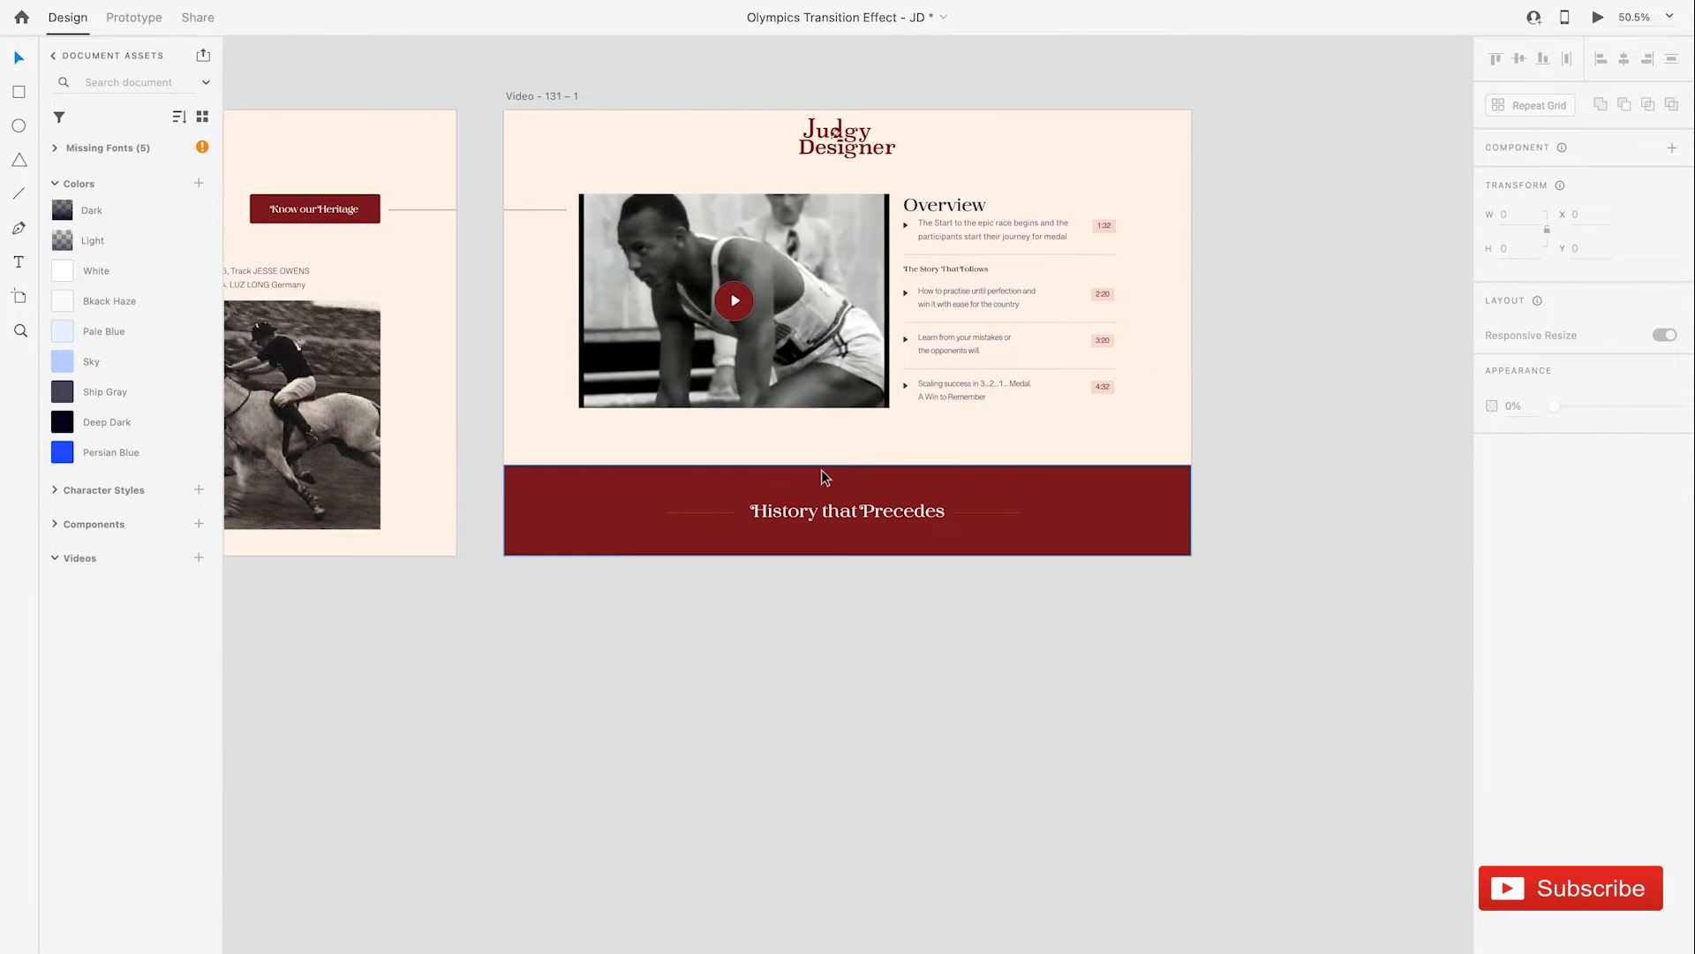
scroll(818, 436, "up", 1)
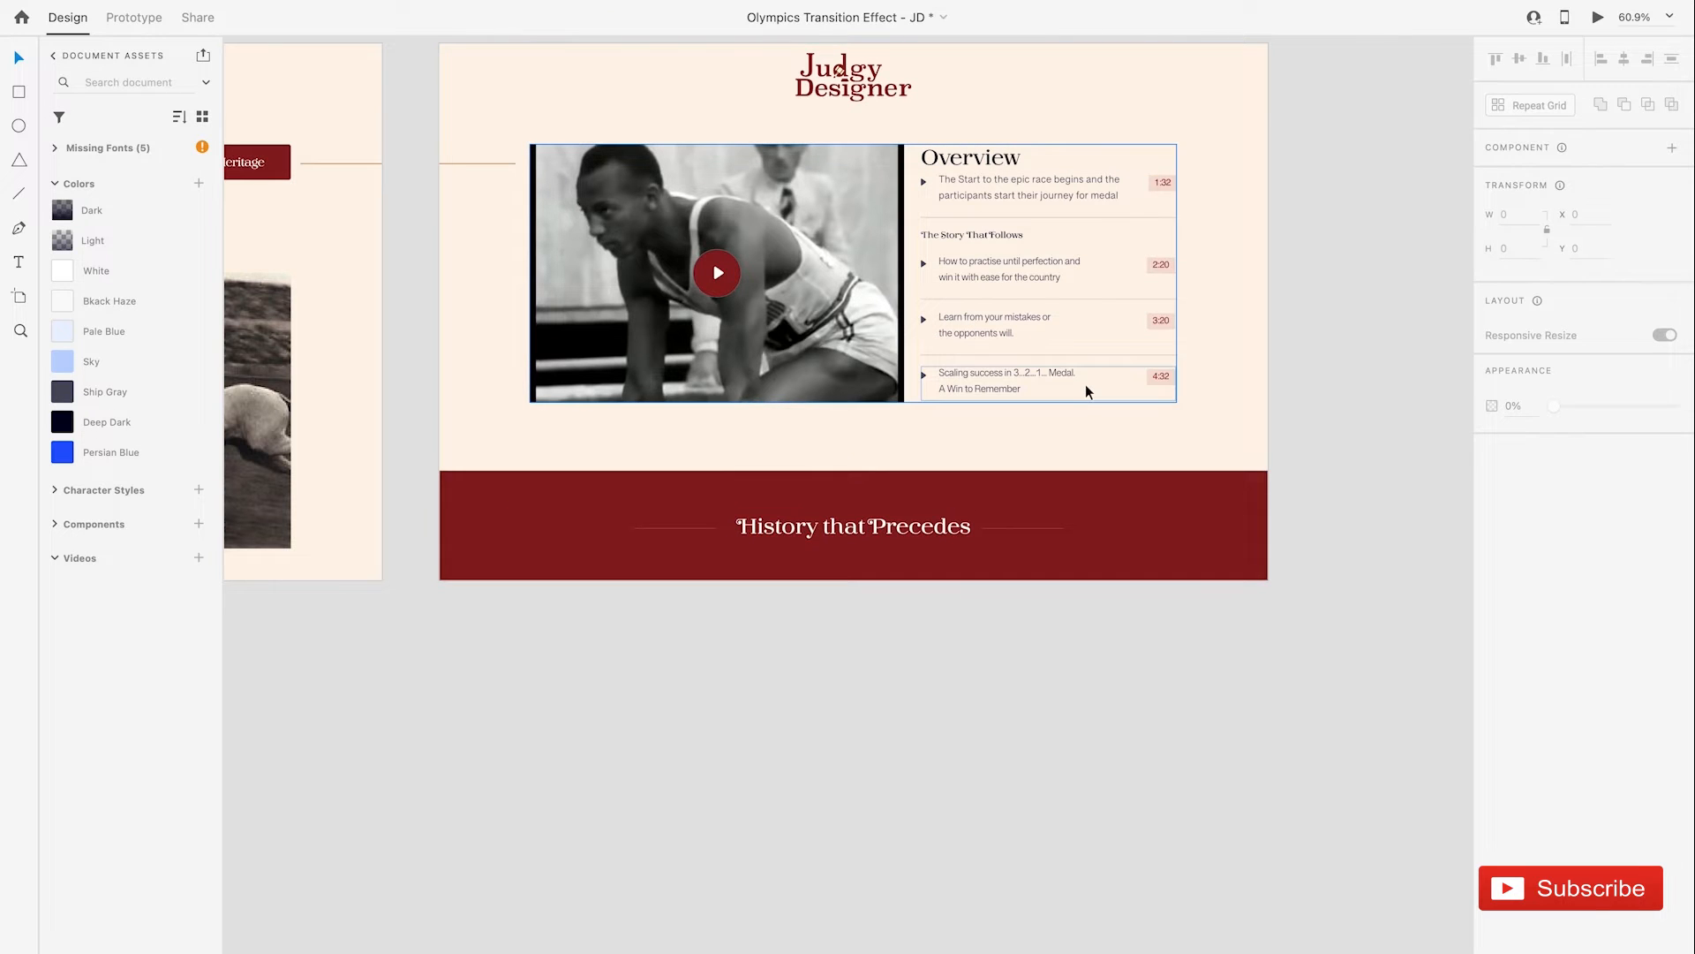
scroll(1084, 384, "down", 3)
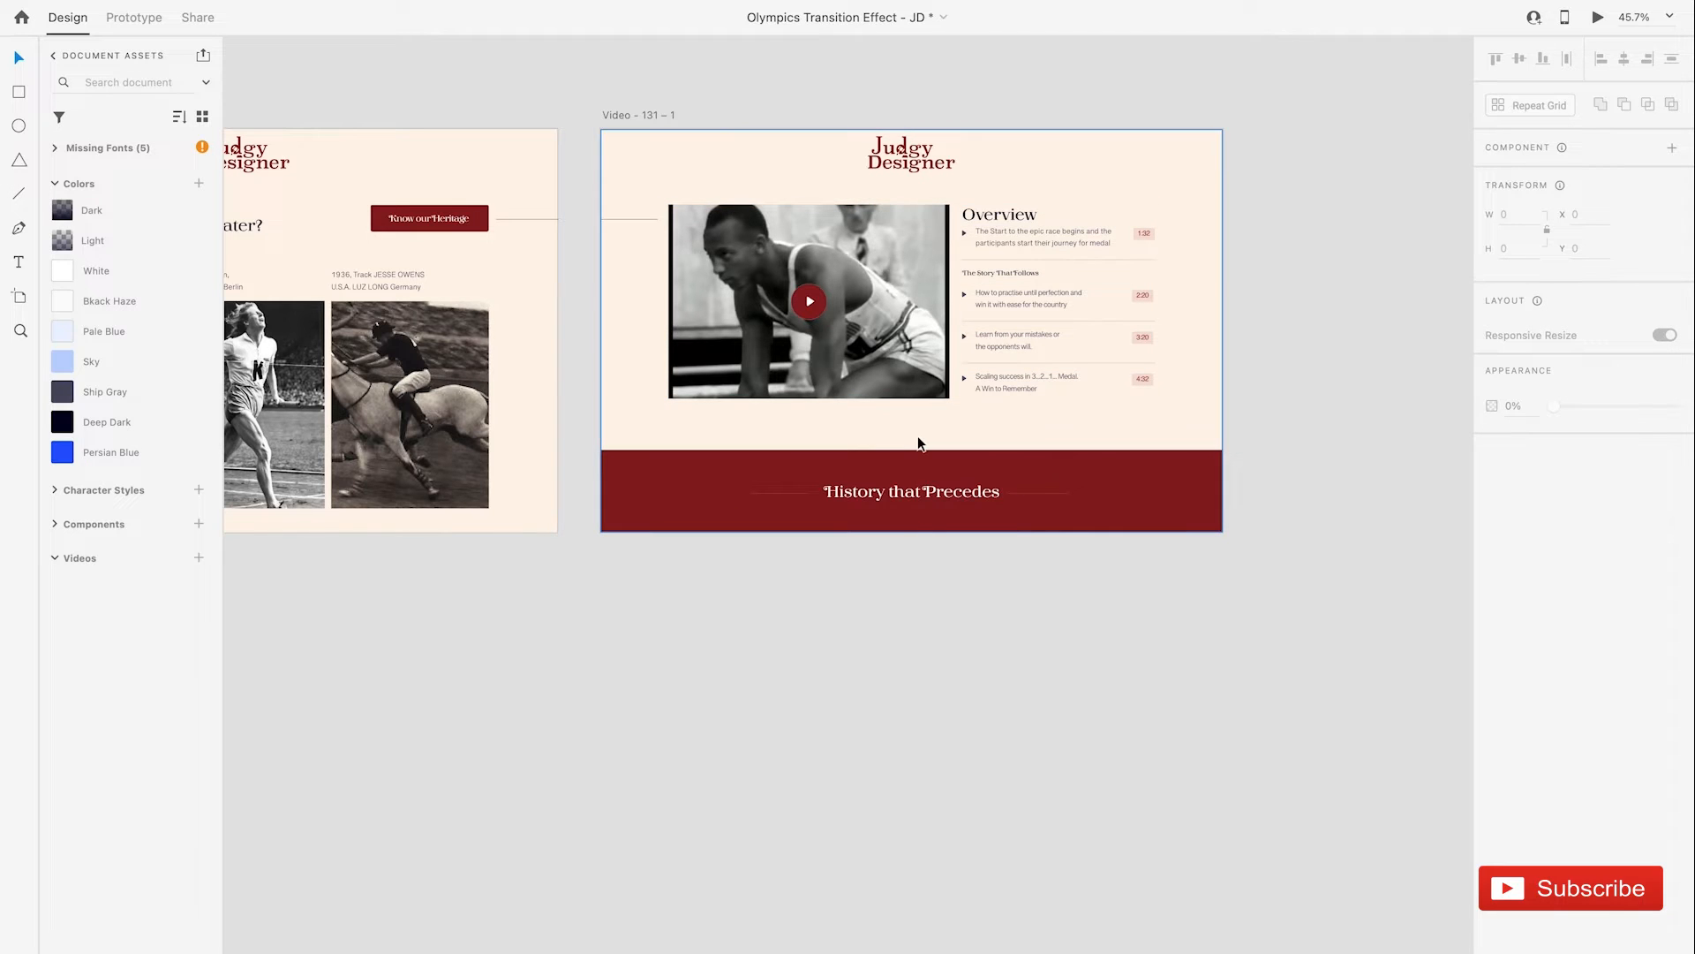
Step: Go to the Flow 1 artboards and look over Image Section - 111 – 2, Video - 131 – 2 and Video - 131 – 3
scroll(918, 436, "left", 2)
scroll(918, 436, "down", 3)
scroll(918, 436, "down", 10)
scroll(918, 436, "left", 2)
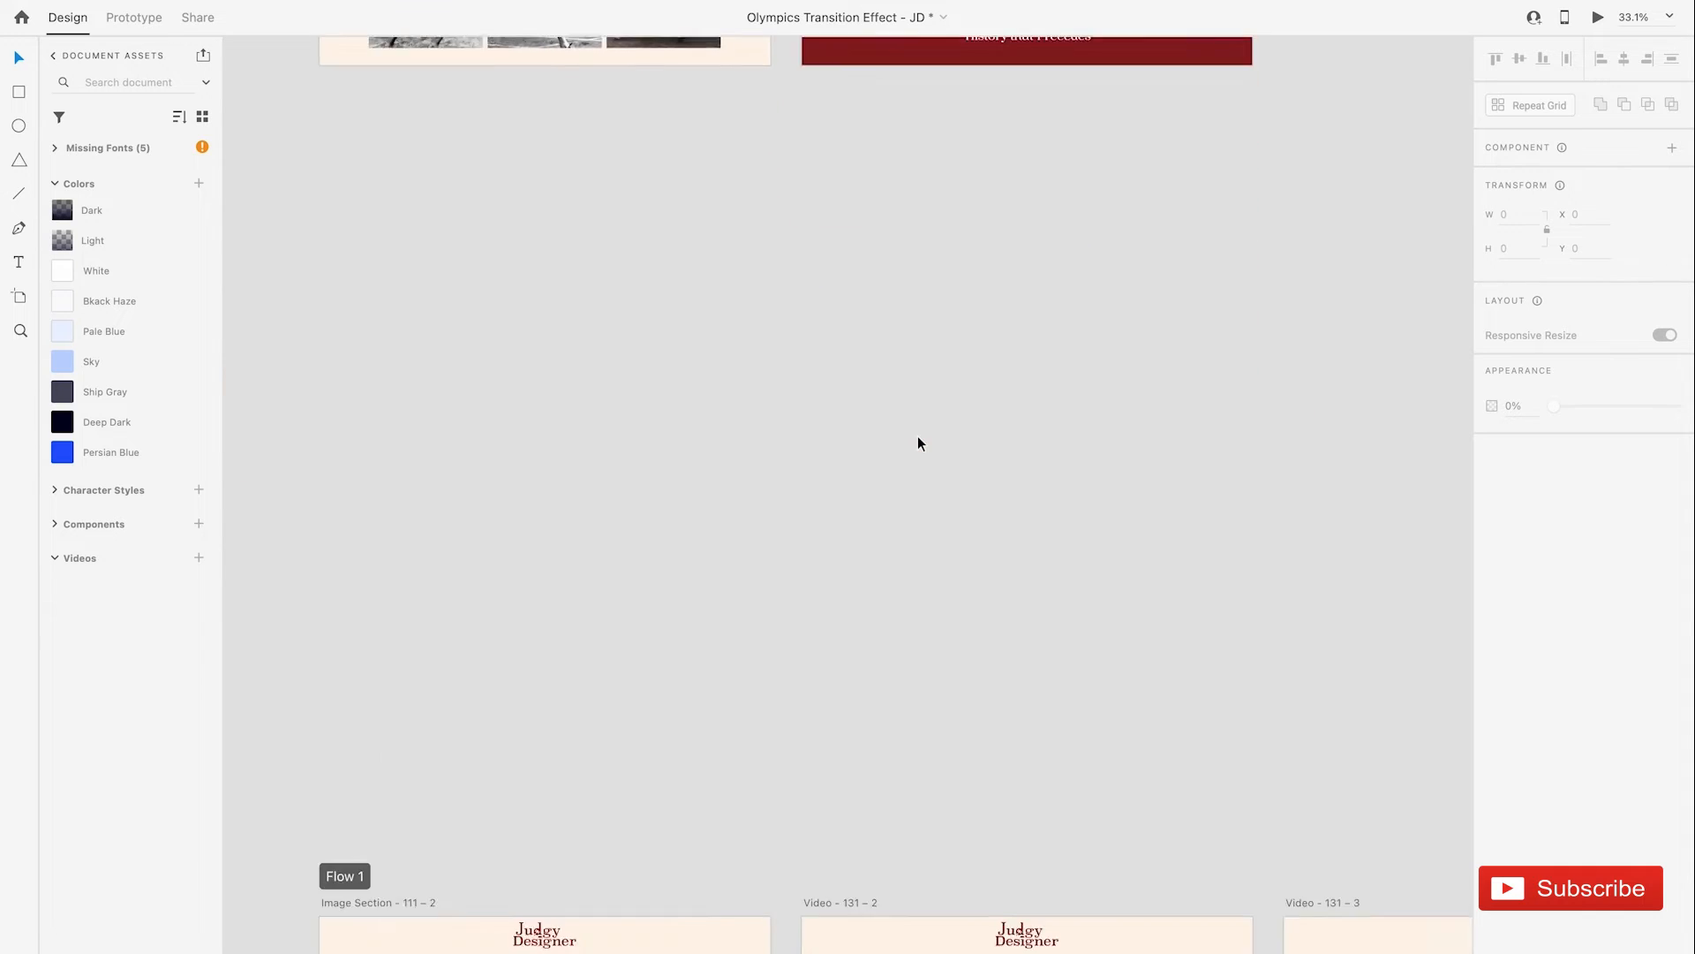
scroll(918, 436, "down", 3)
scroll(919, 436, "right", 3)
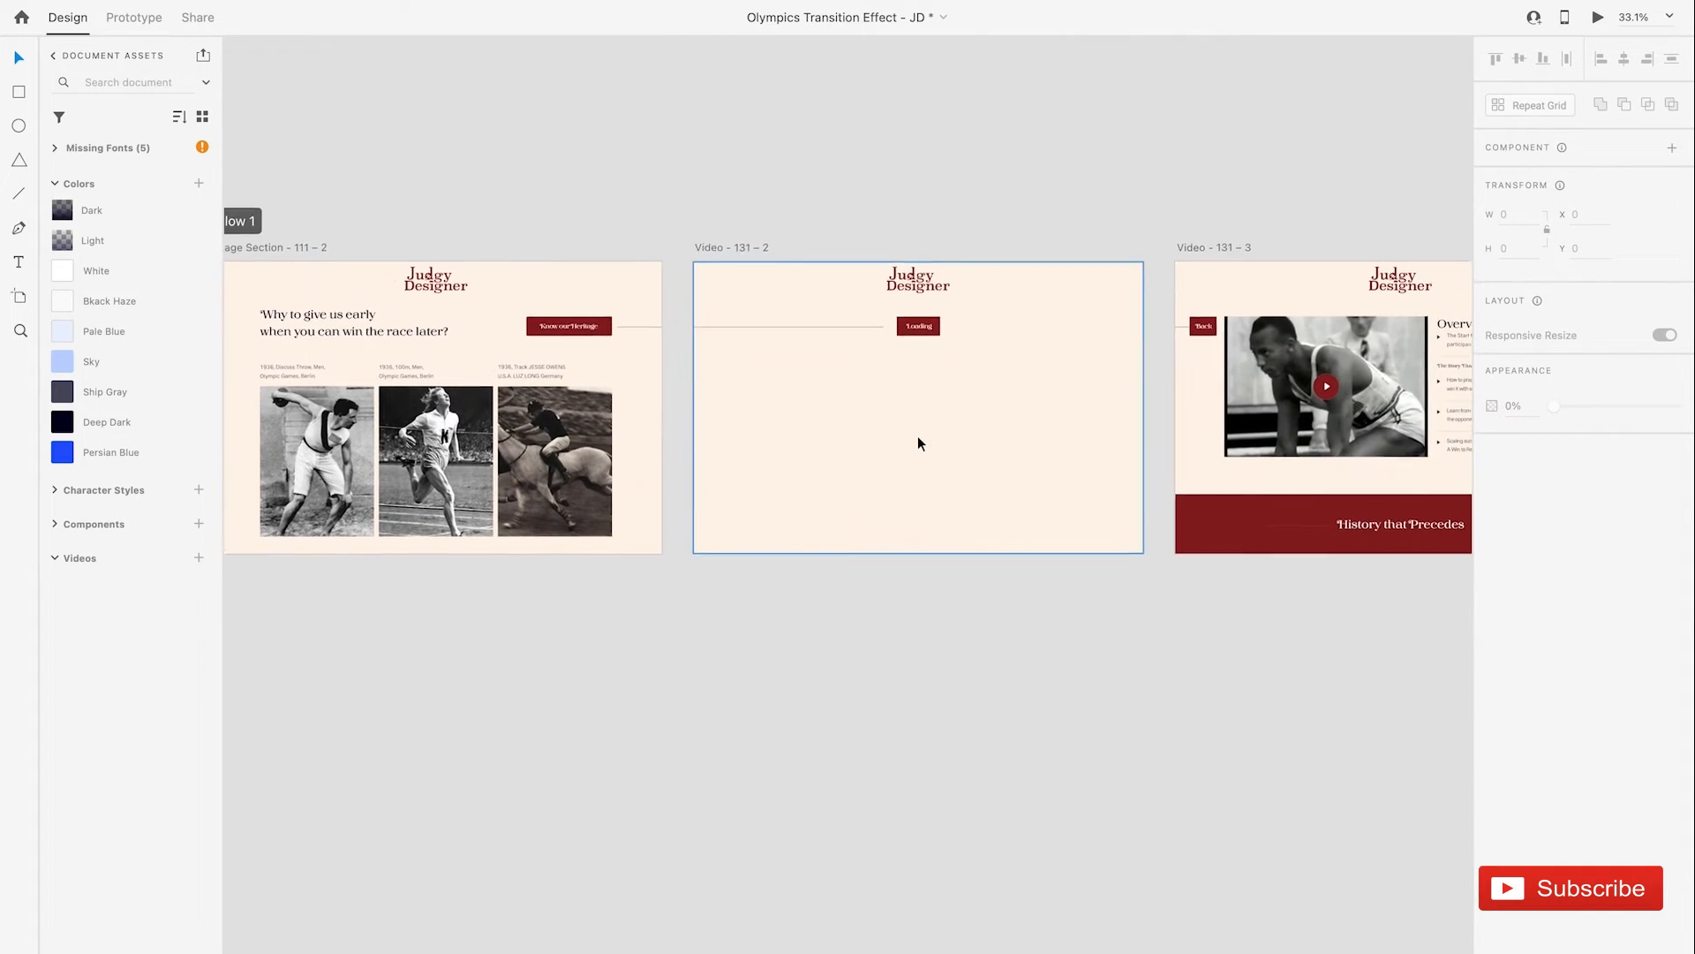
scroll(618, 362, "left", 2)
scroll(618, 362, "down", 1)
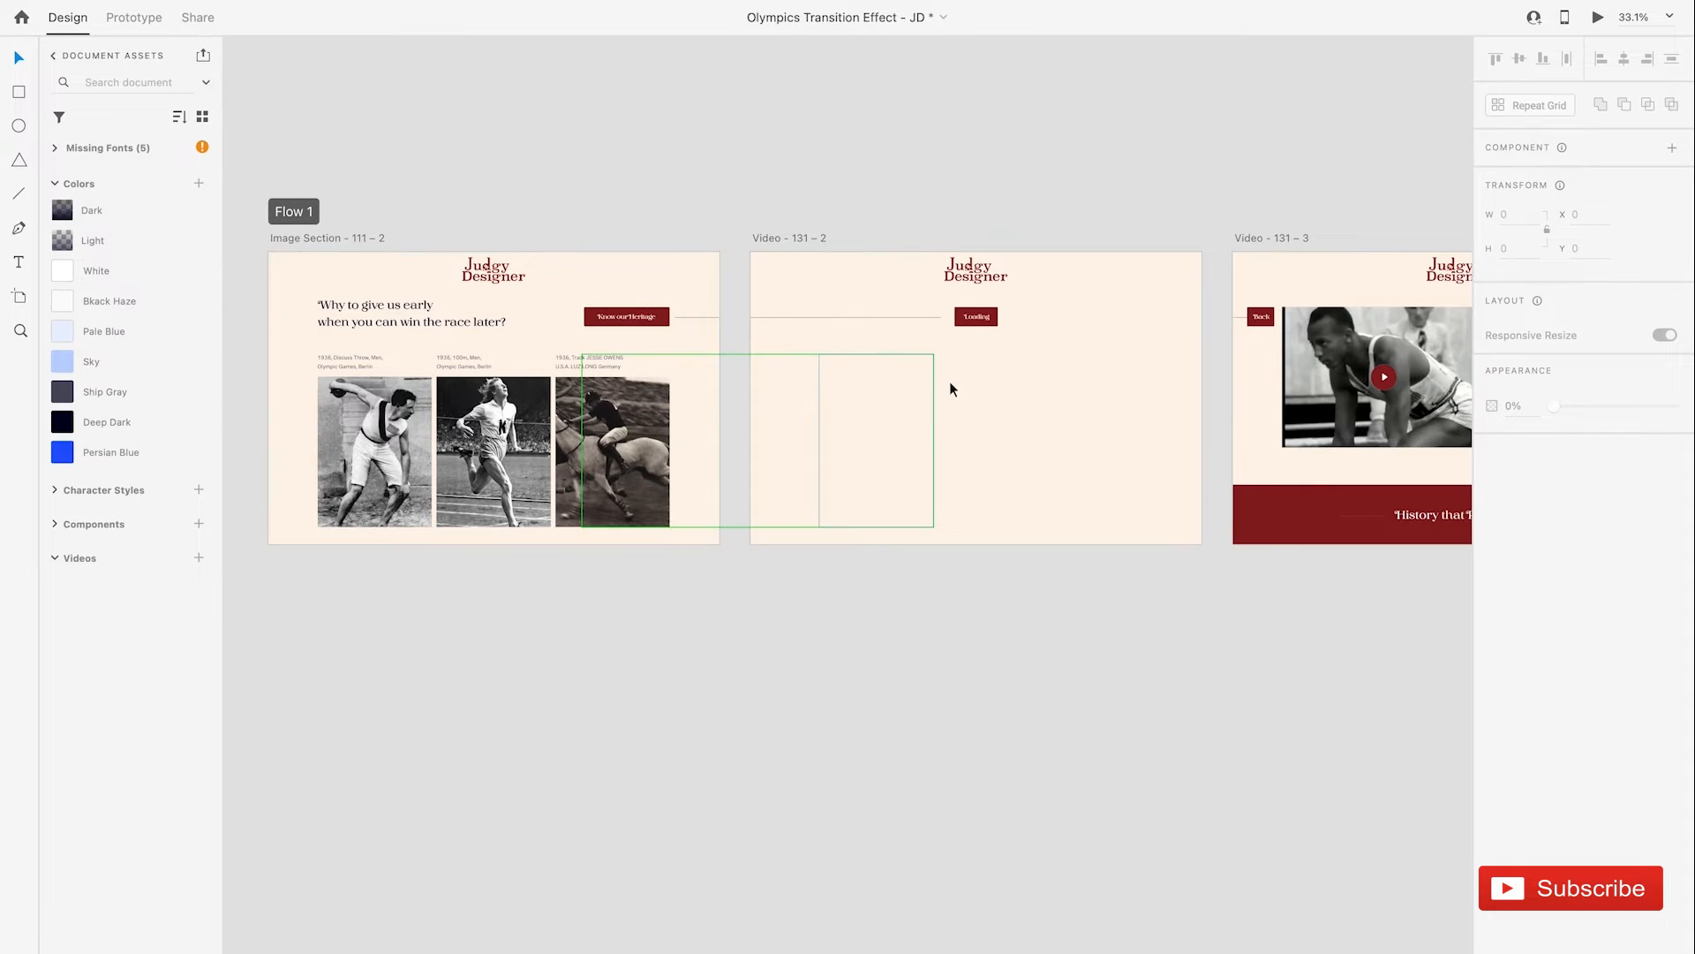
scroll(1042, 342, "right", 5)
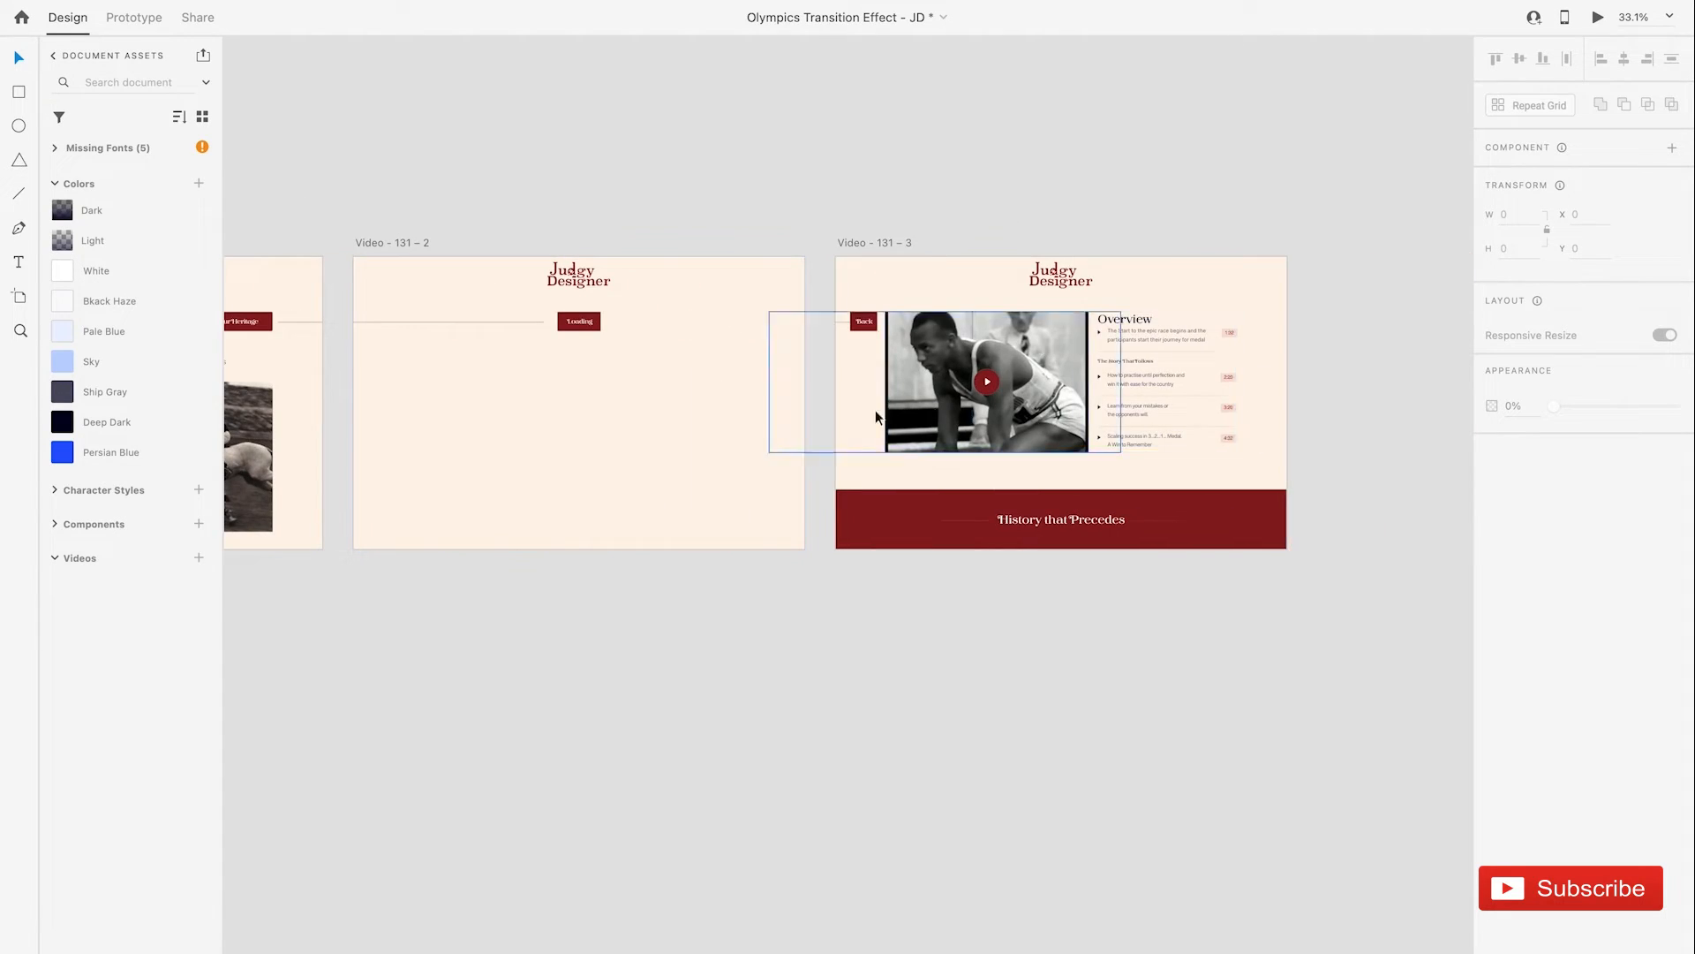
scroll(970, 394, "left", 3)
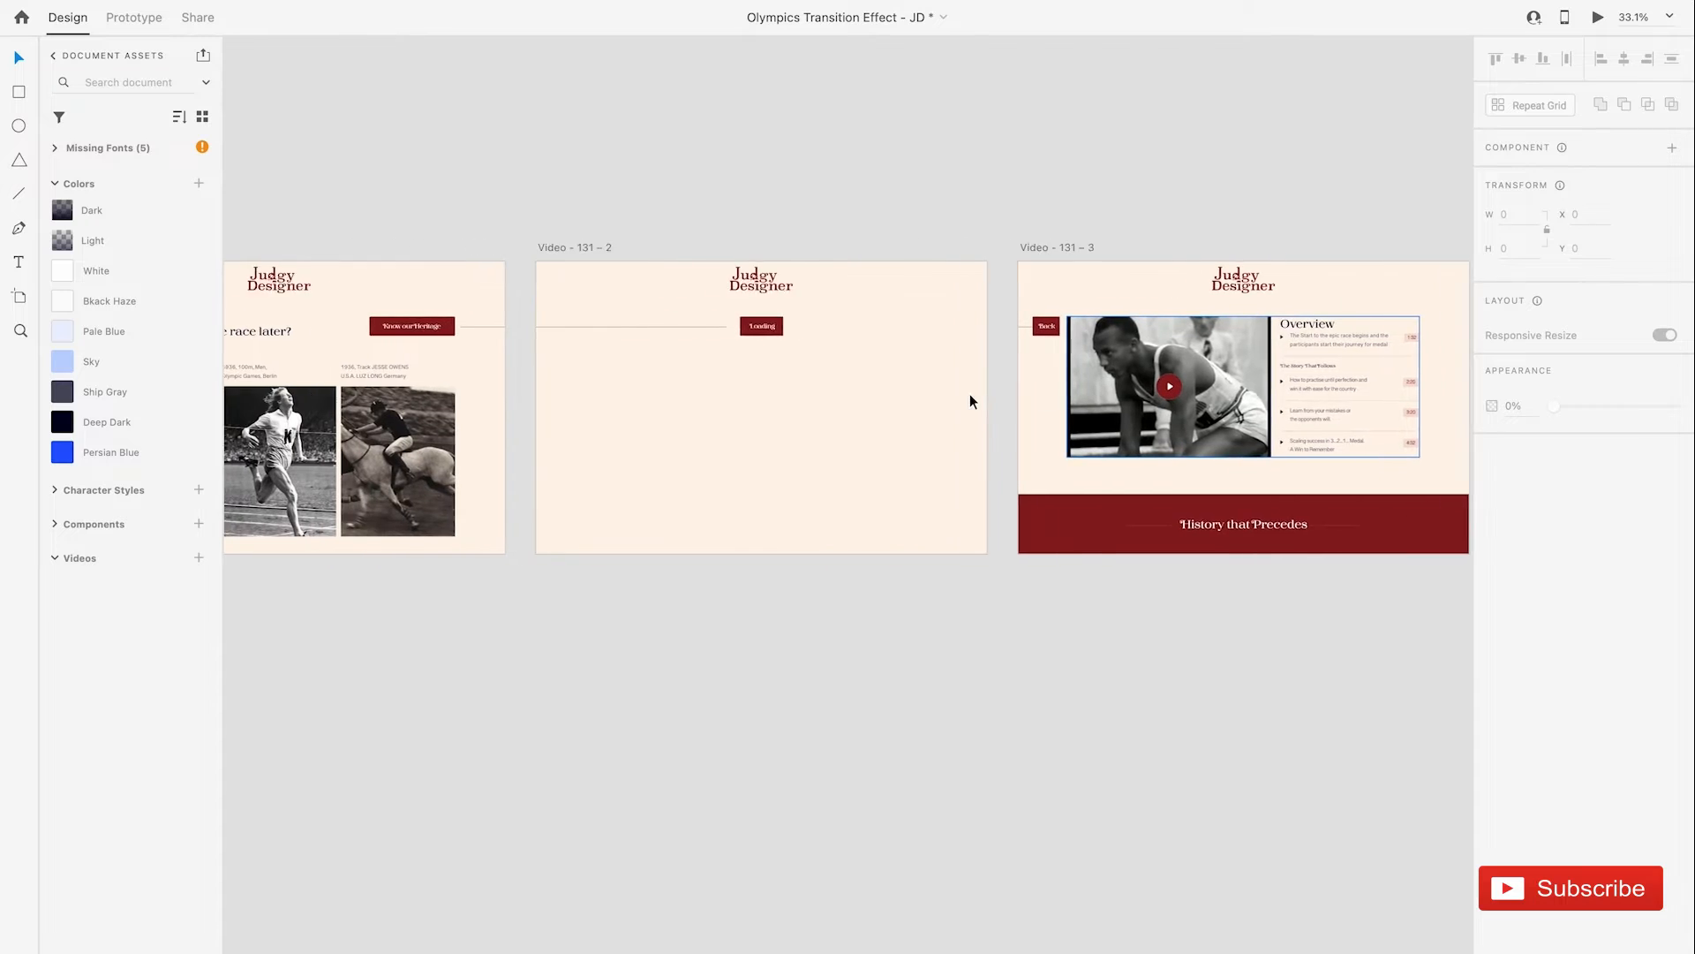
Step: Compare the Know our Heritage, Loading and Back buttons and their connecting line across the three Flow 1 artboards
scroll(490, 331, "up", 5)
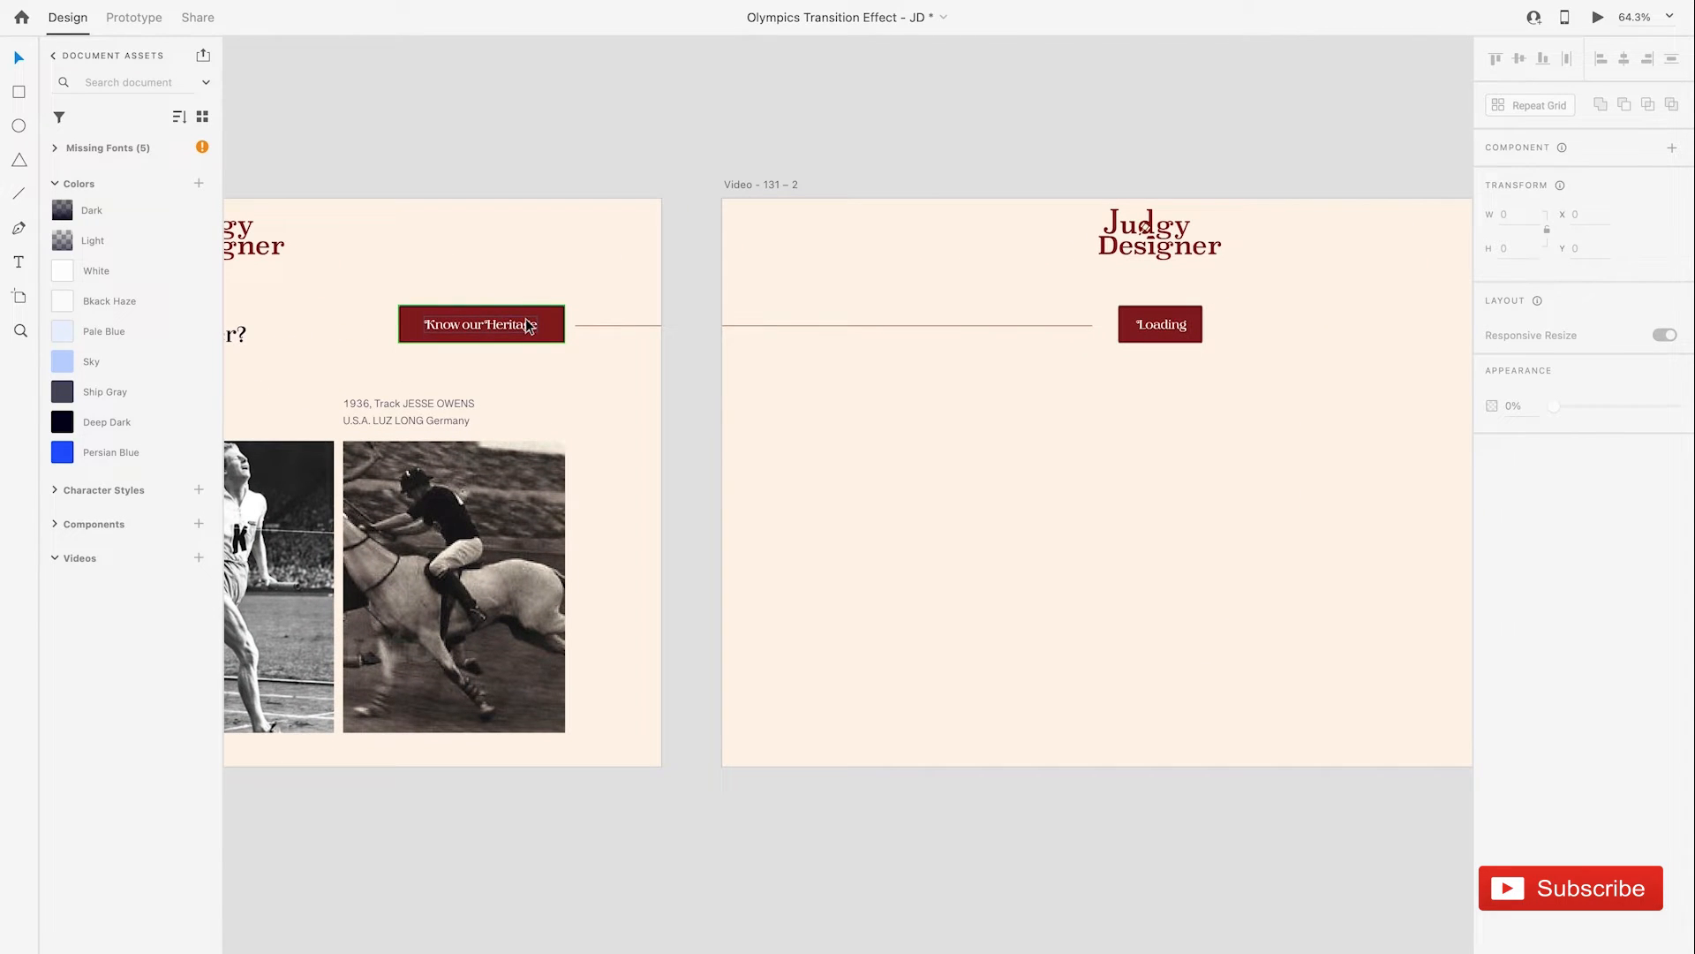
scroll(526, 323, "right", 1)
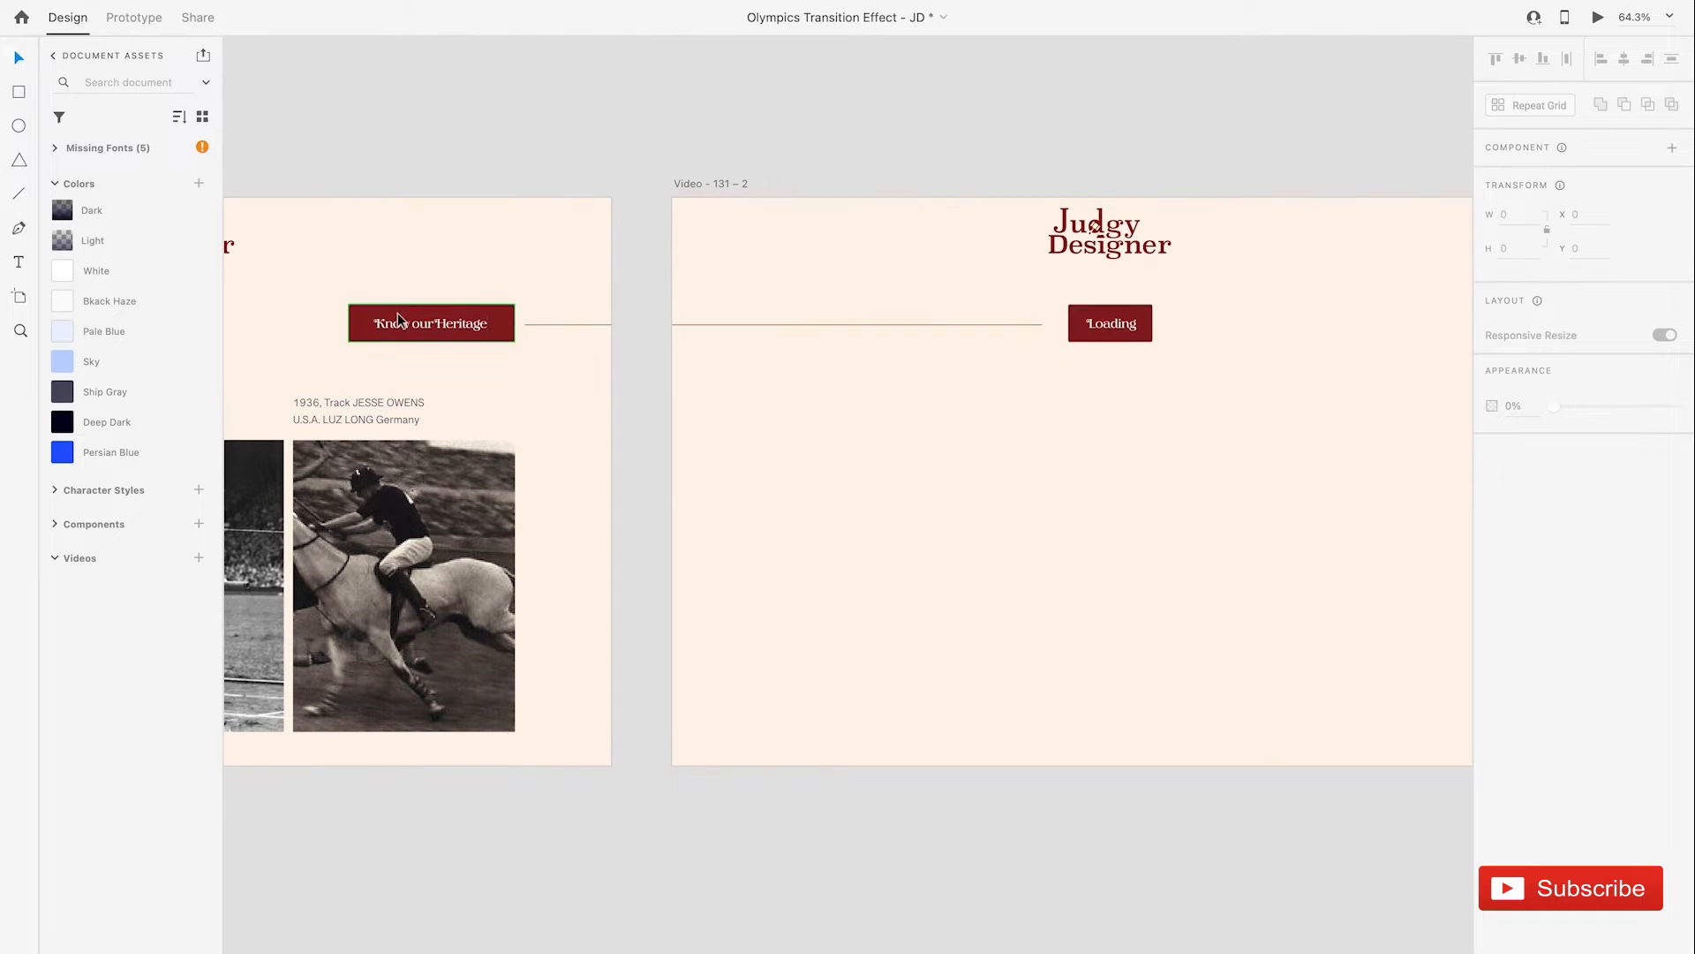
scroll(442, 324, "right", 5)
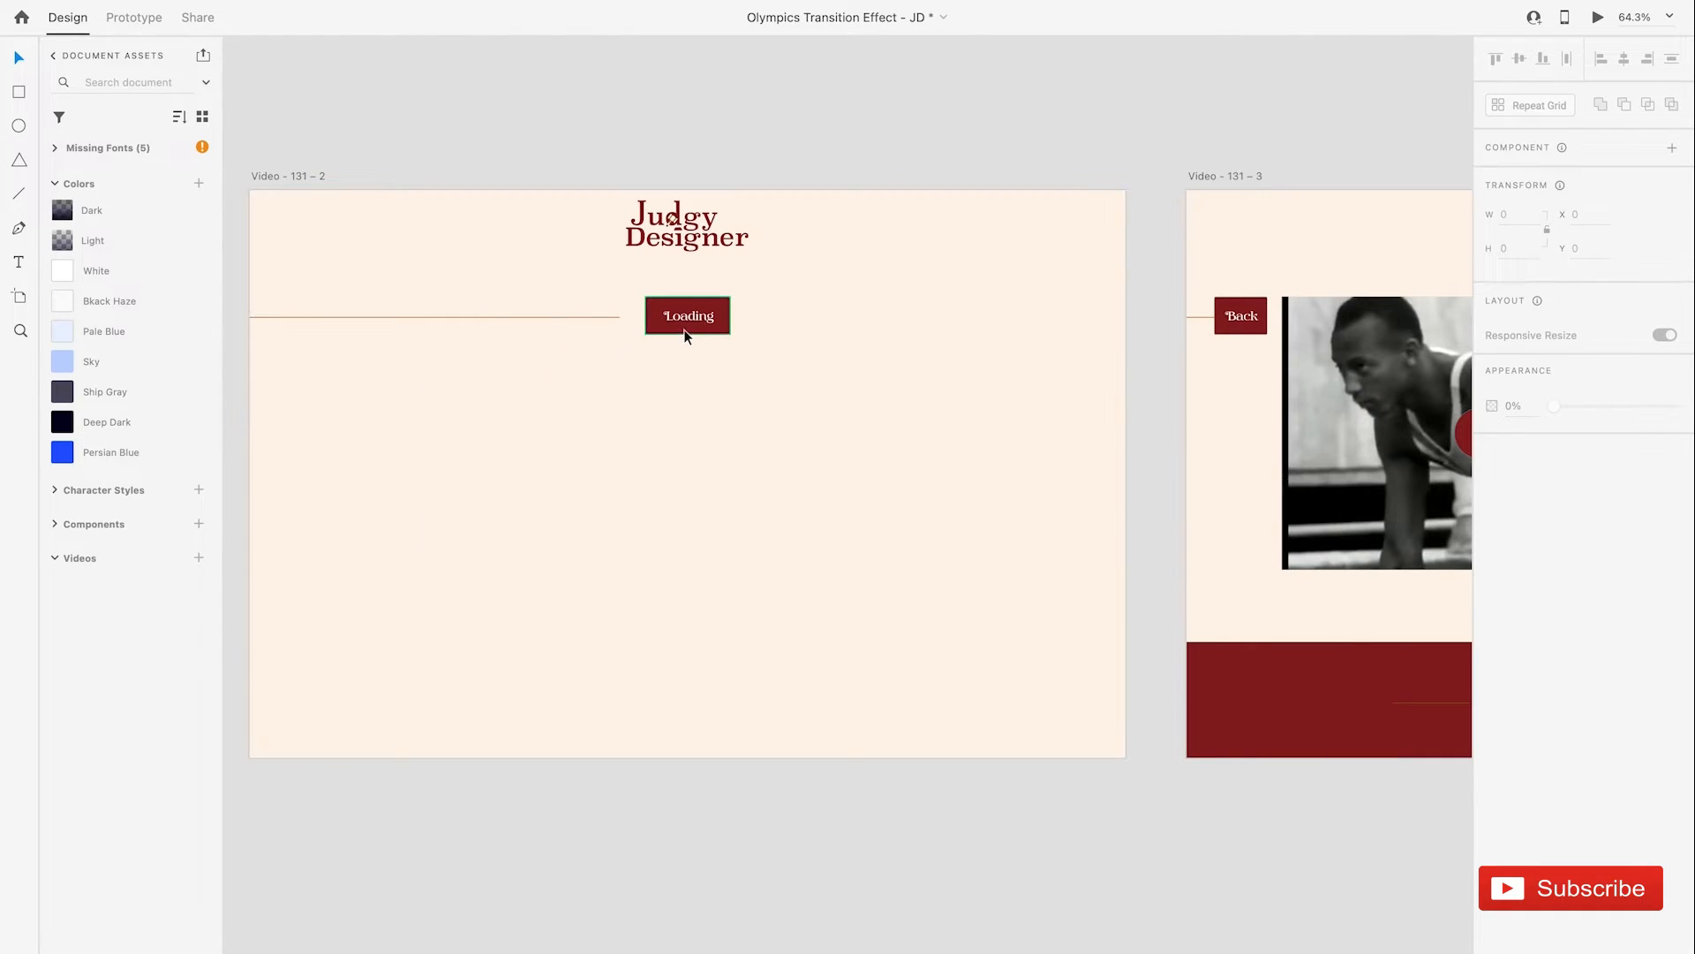
scroll(685, 334, "right", 5)
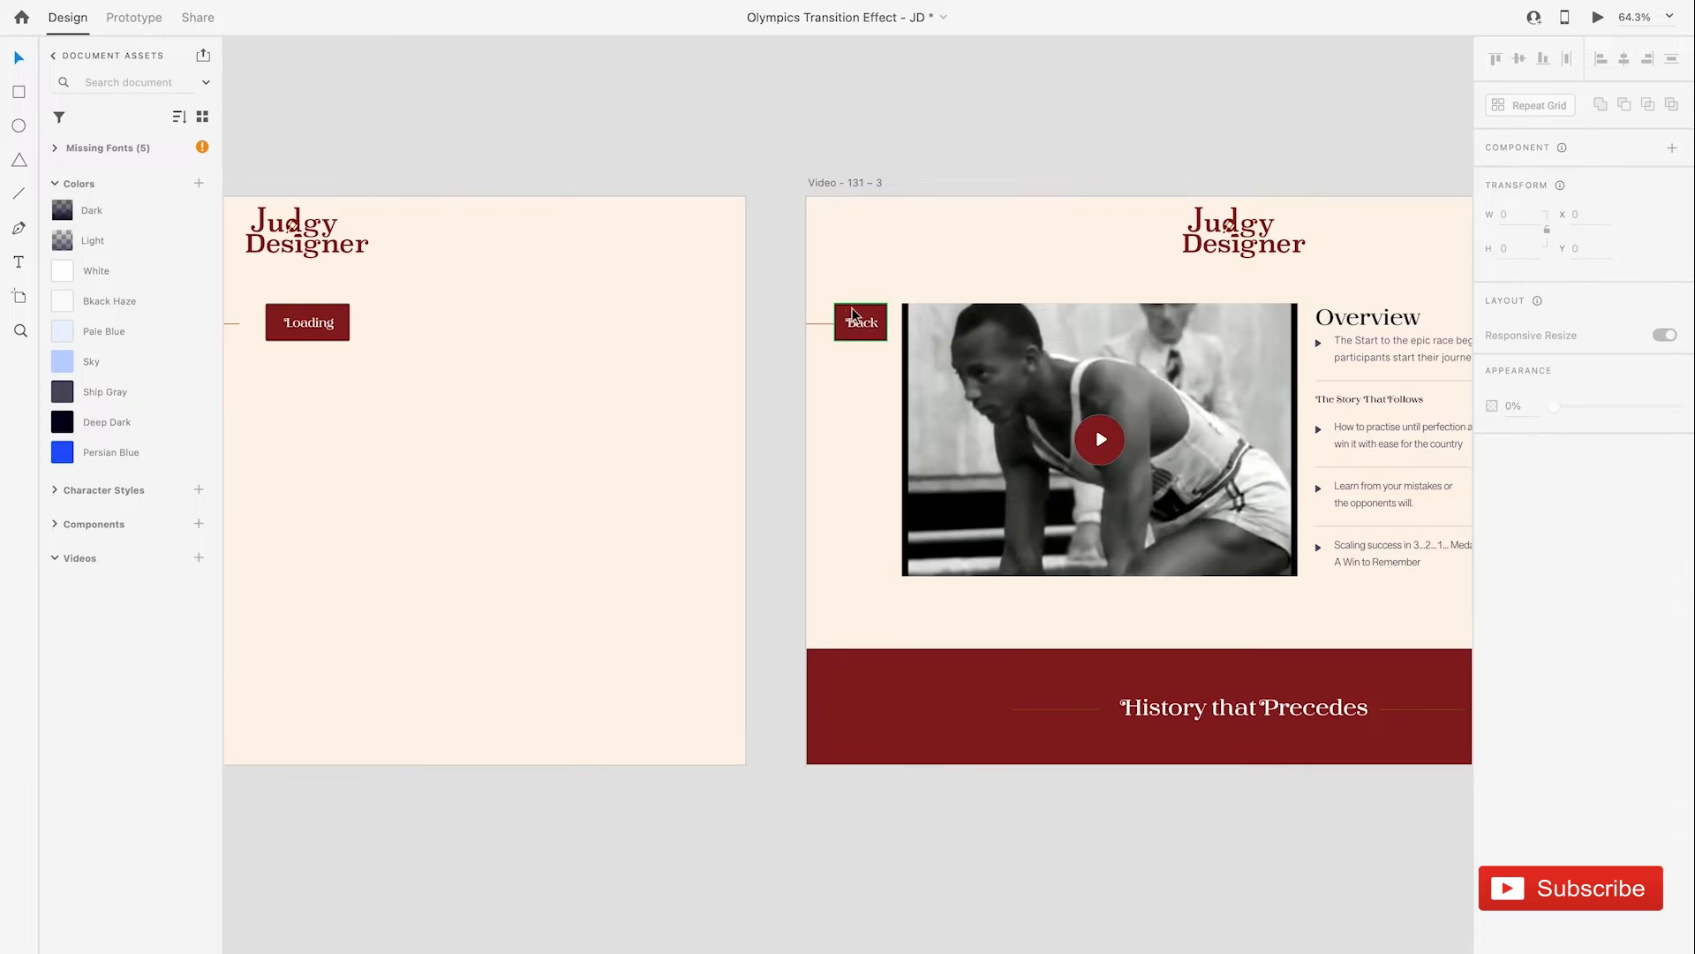
scroll(857, 330, "left", 10)
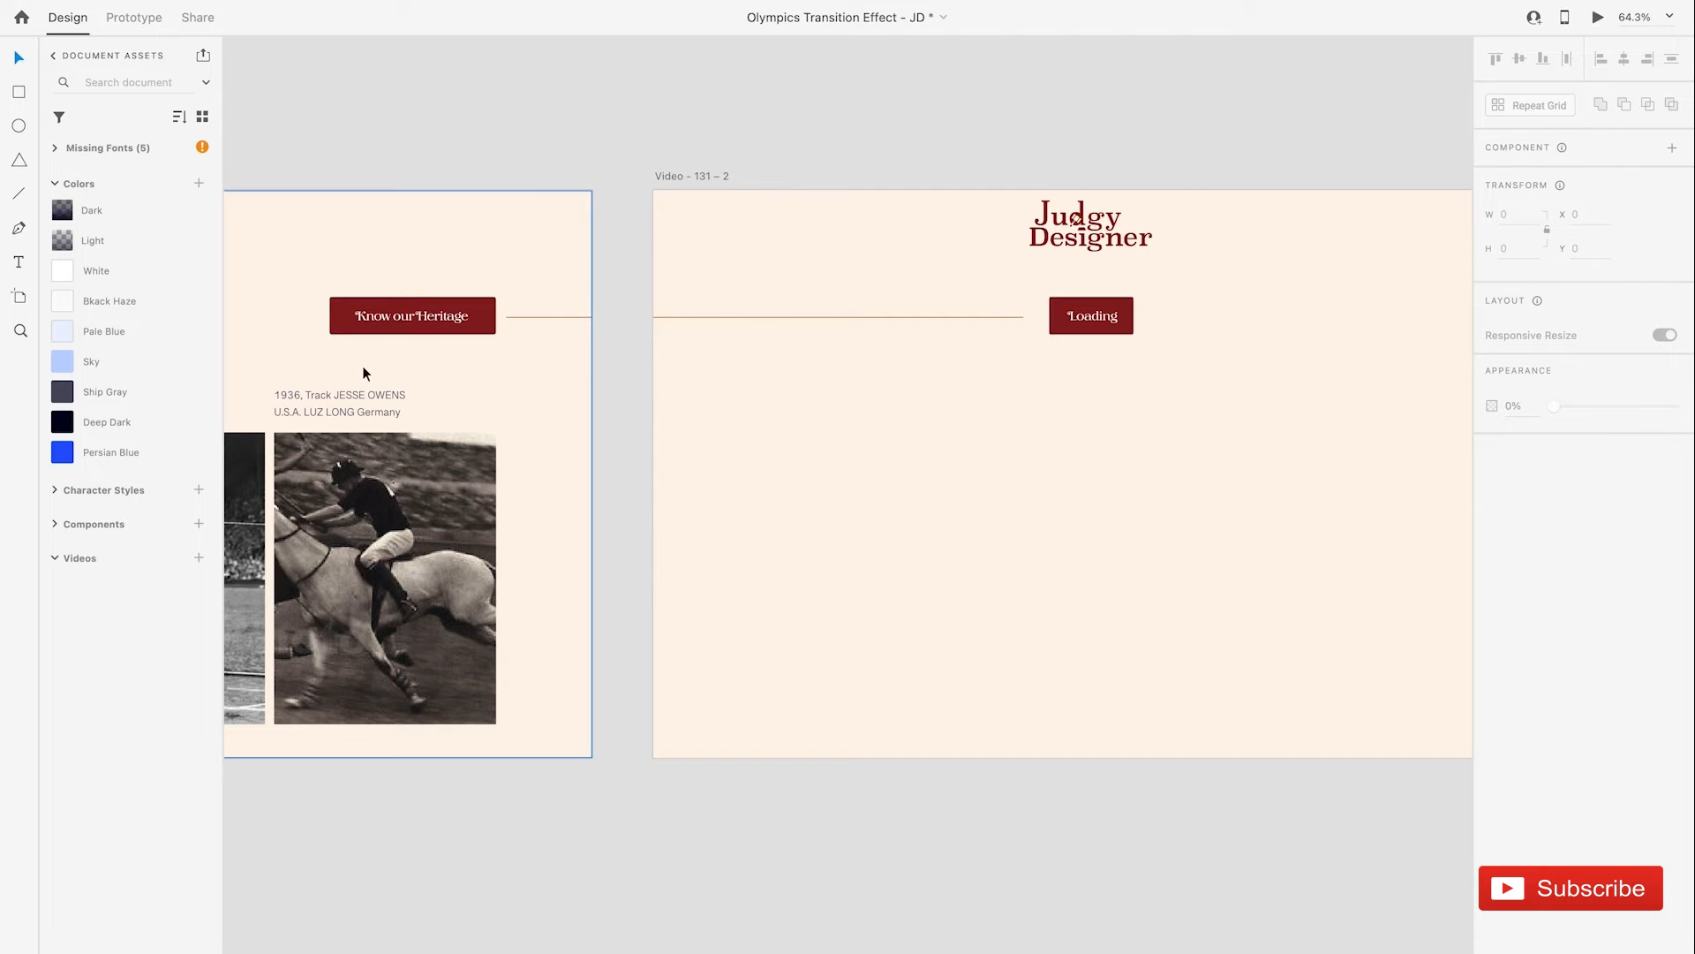
scroll(1085, 313, "right", 8)
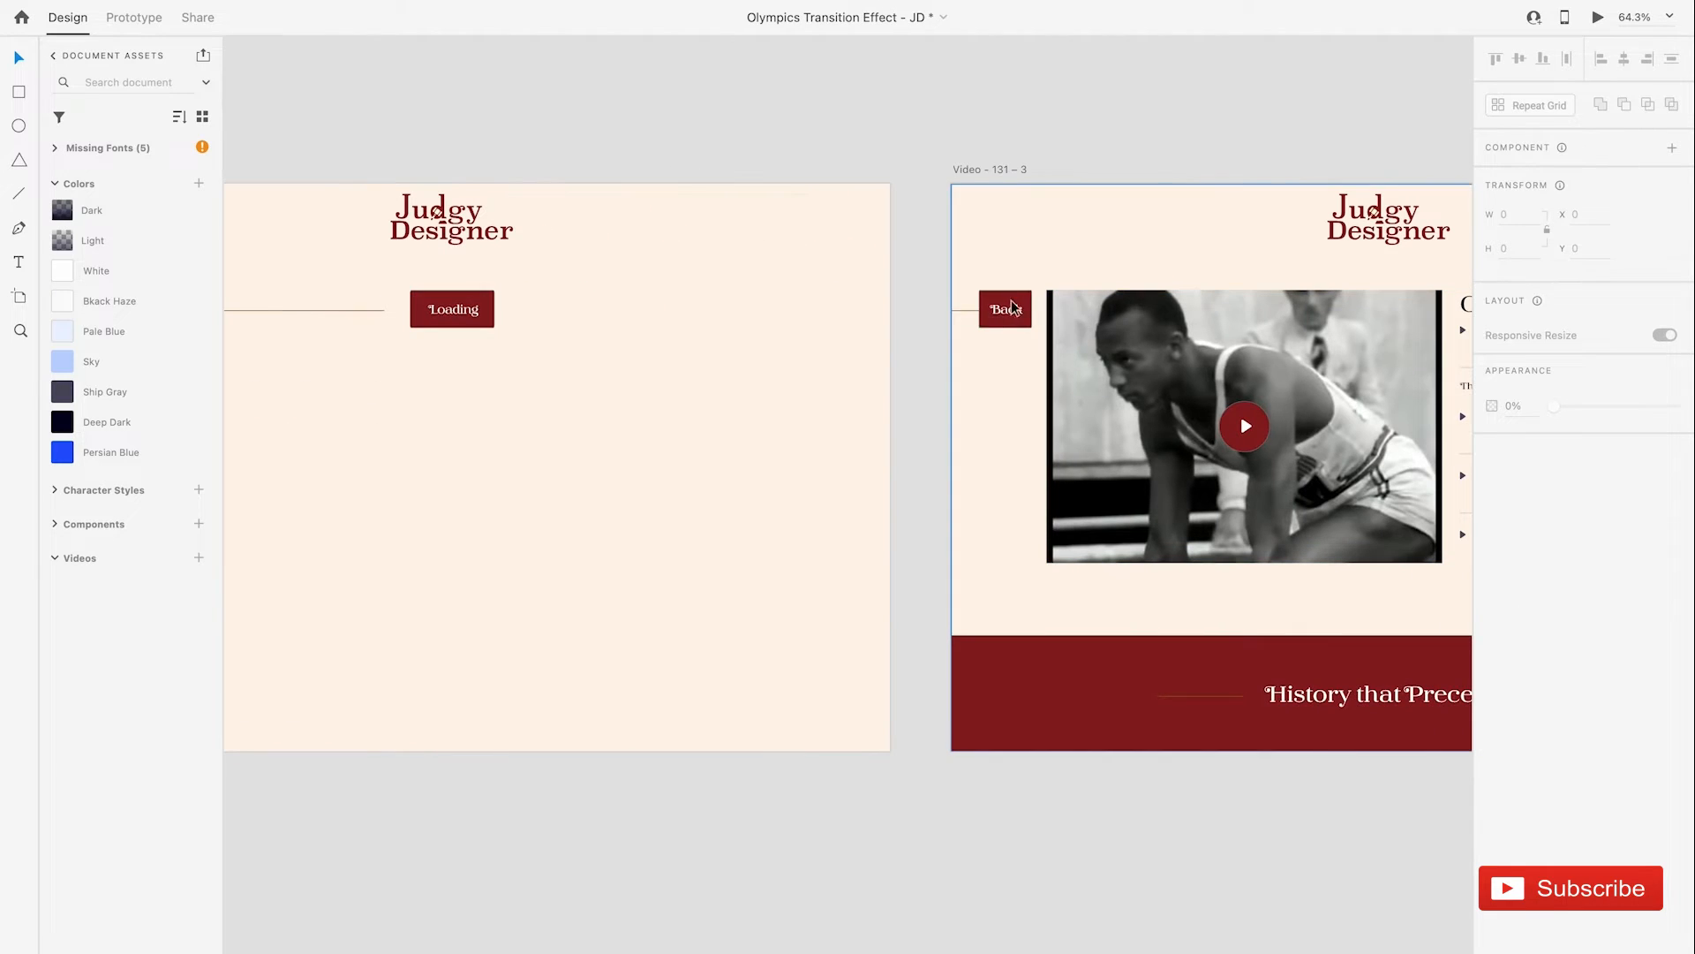
scroll(1032, 332, "right", 3)
scroll(1031, 333, "right", 1)
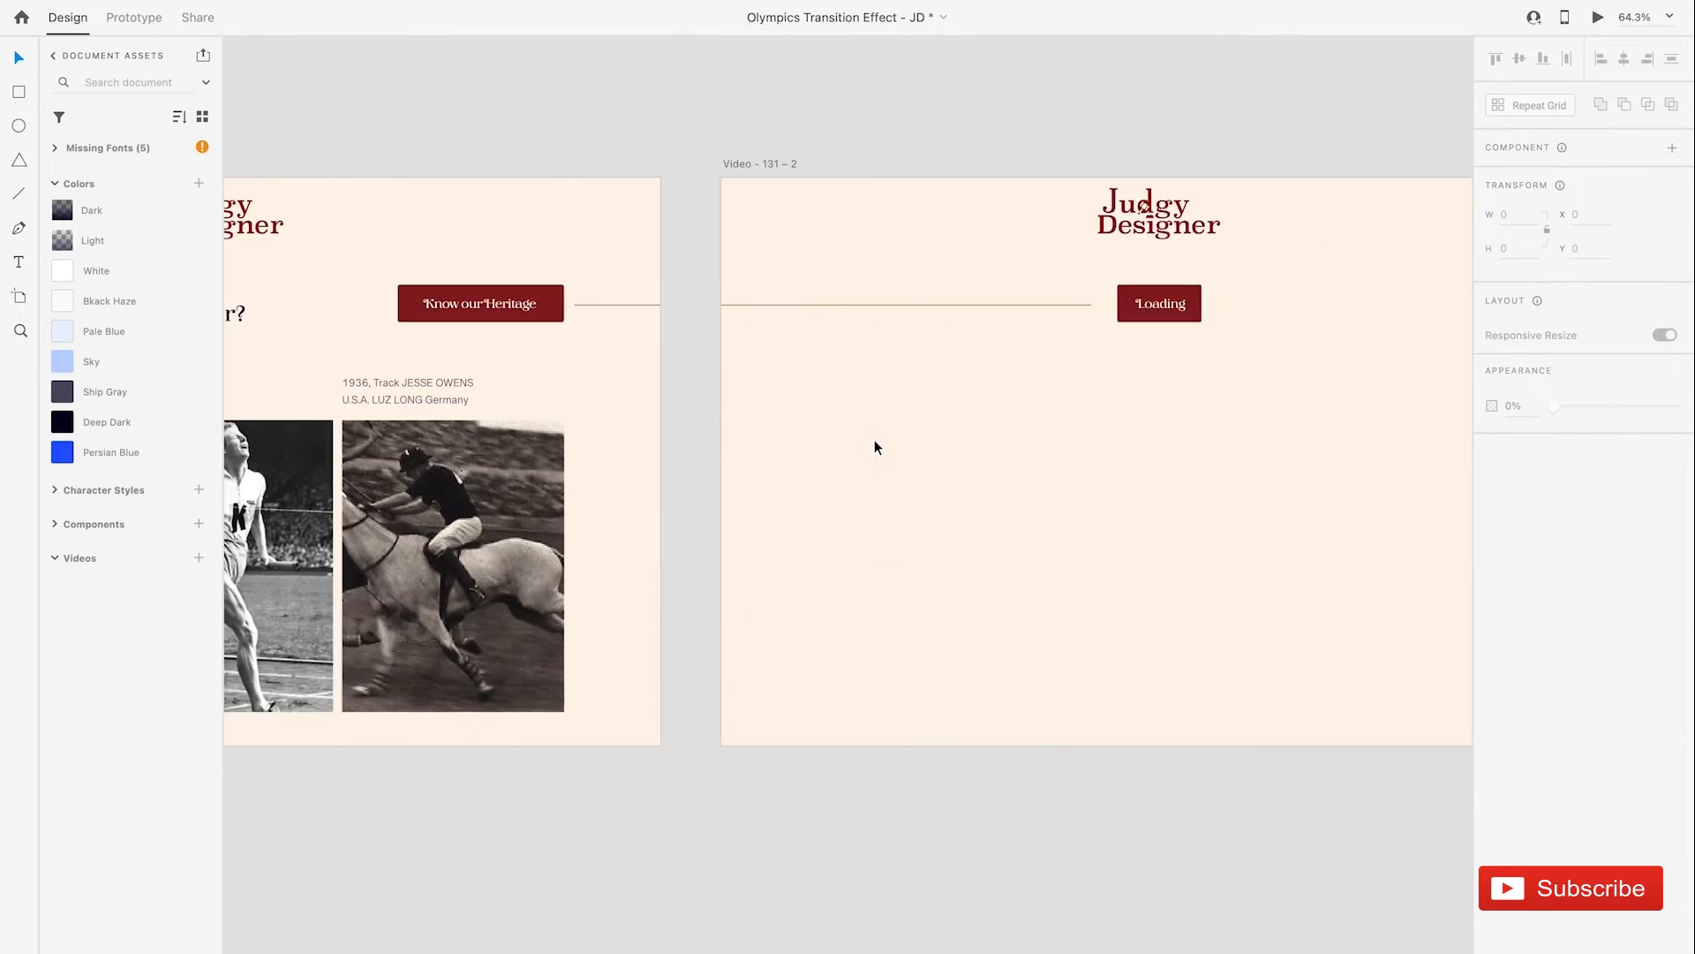
Step: Compare the three-photo component on Image Section - 111 – 2 with its transparent copy extending onto Video - 131 – 2
scroll(874, 440, "left", 4)
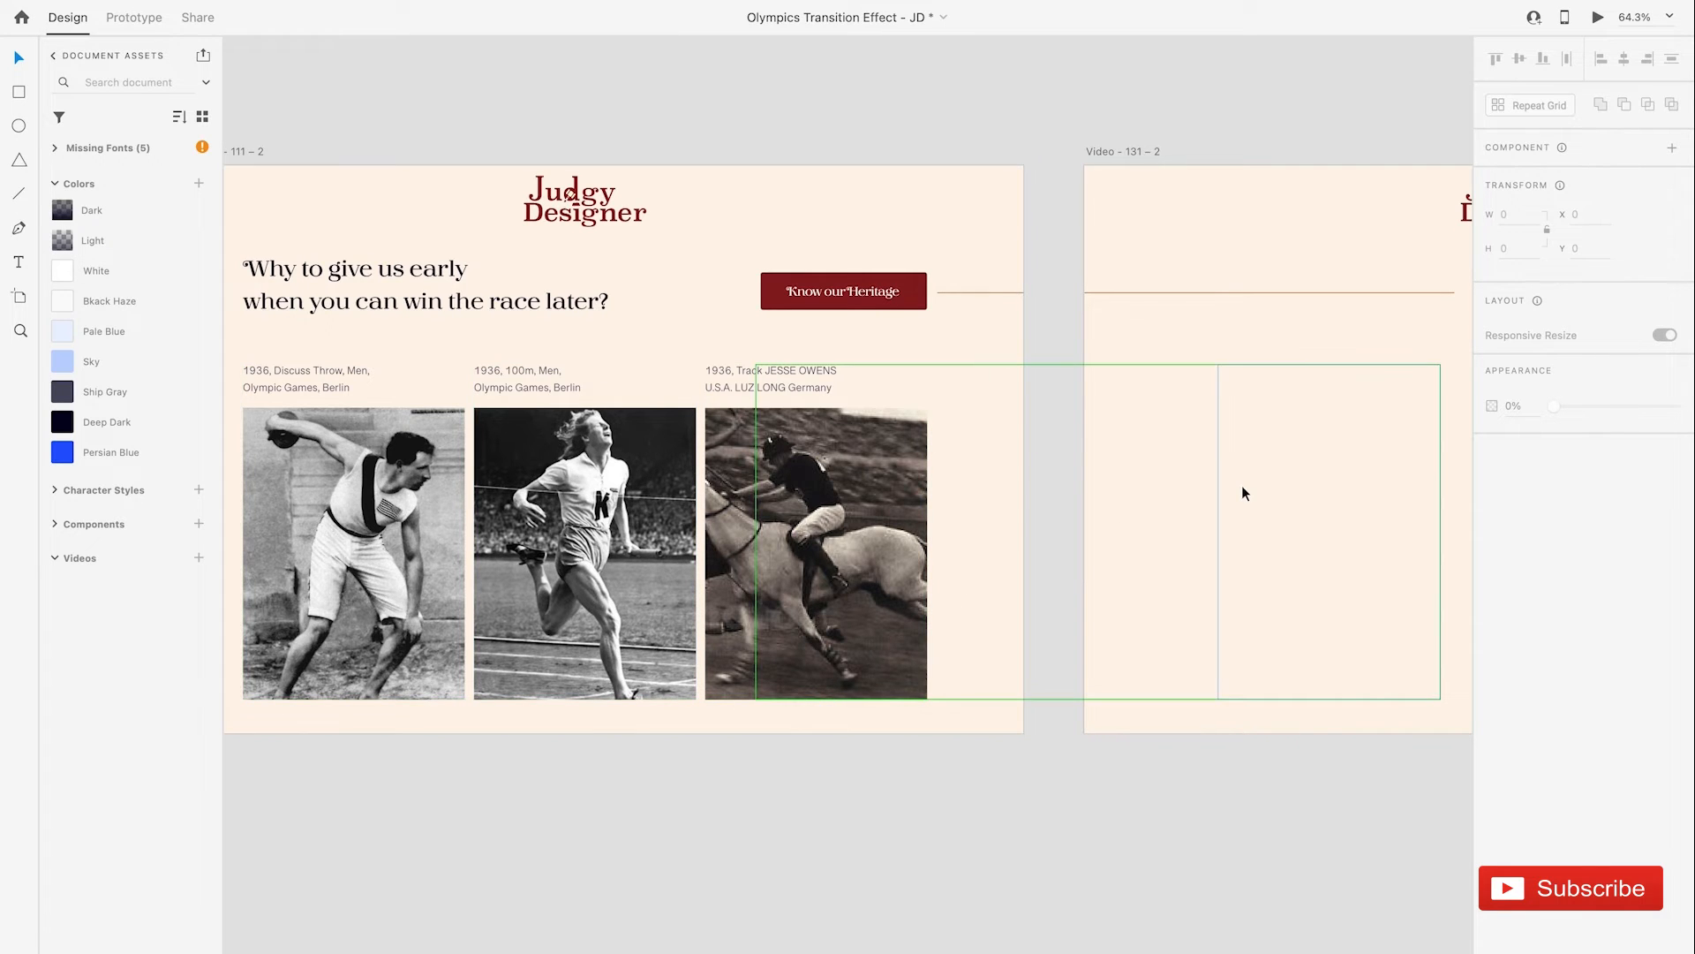
scroll(1242, 486, "left", 3)
scroll(1242, 485, "down", 1)
scroll(770, 489, "right", 5)
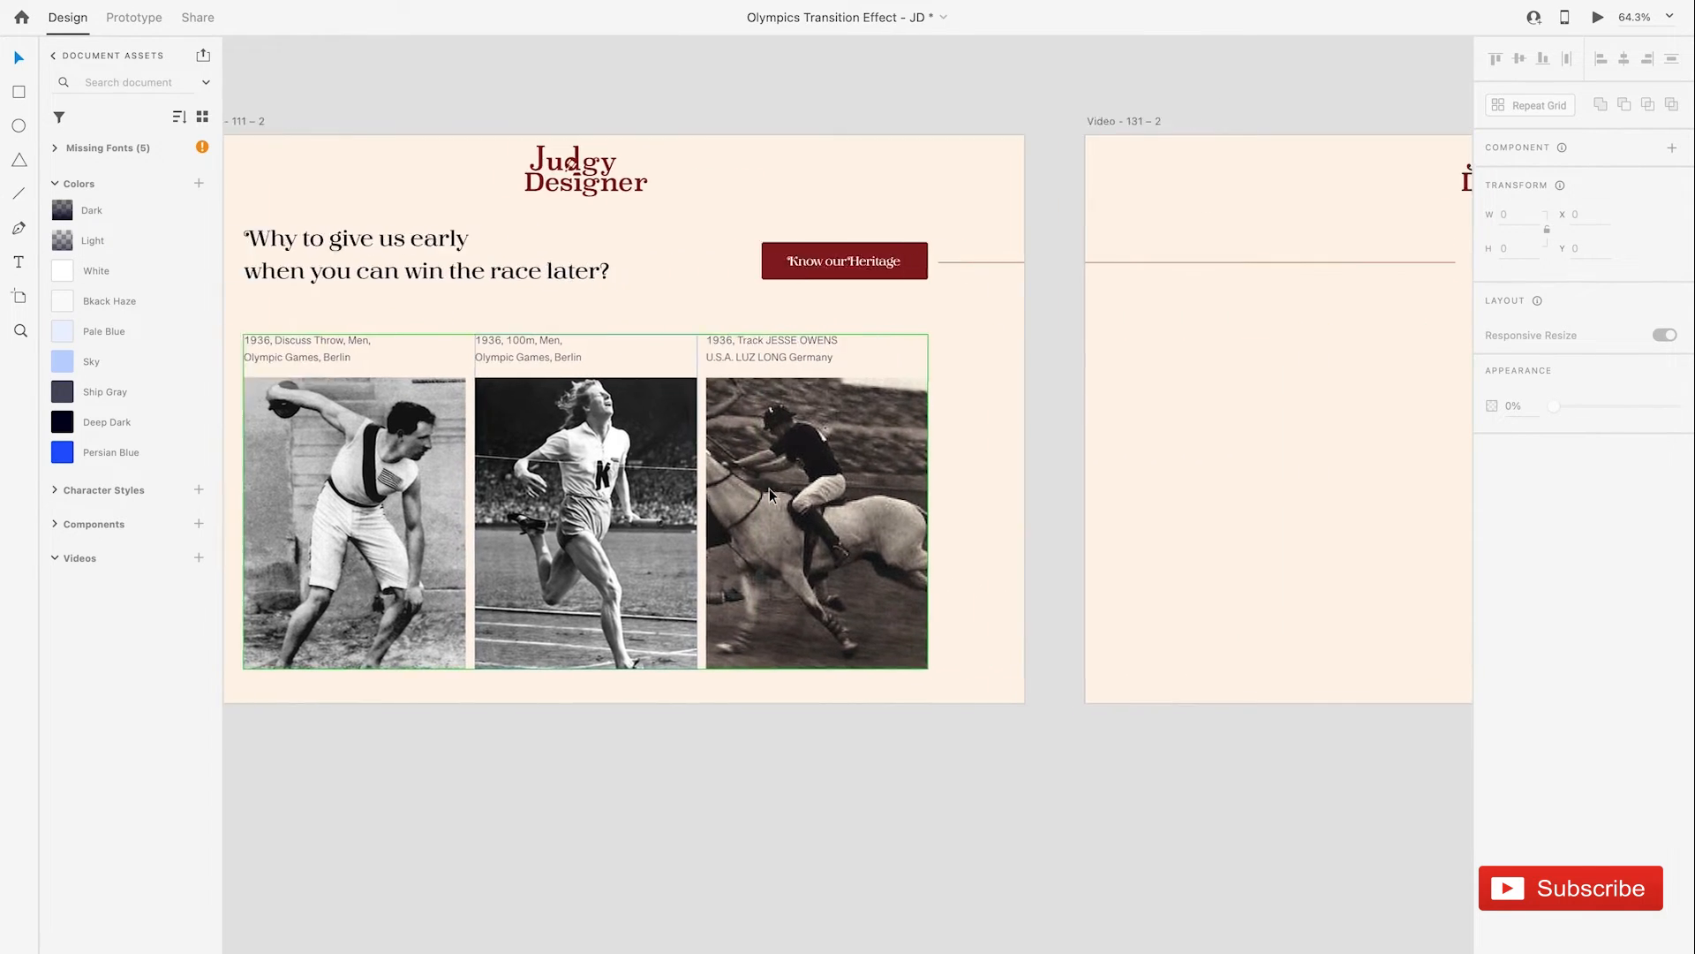
scroll(610, 263, "down", 3)
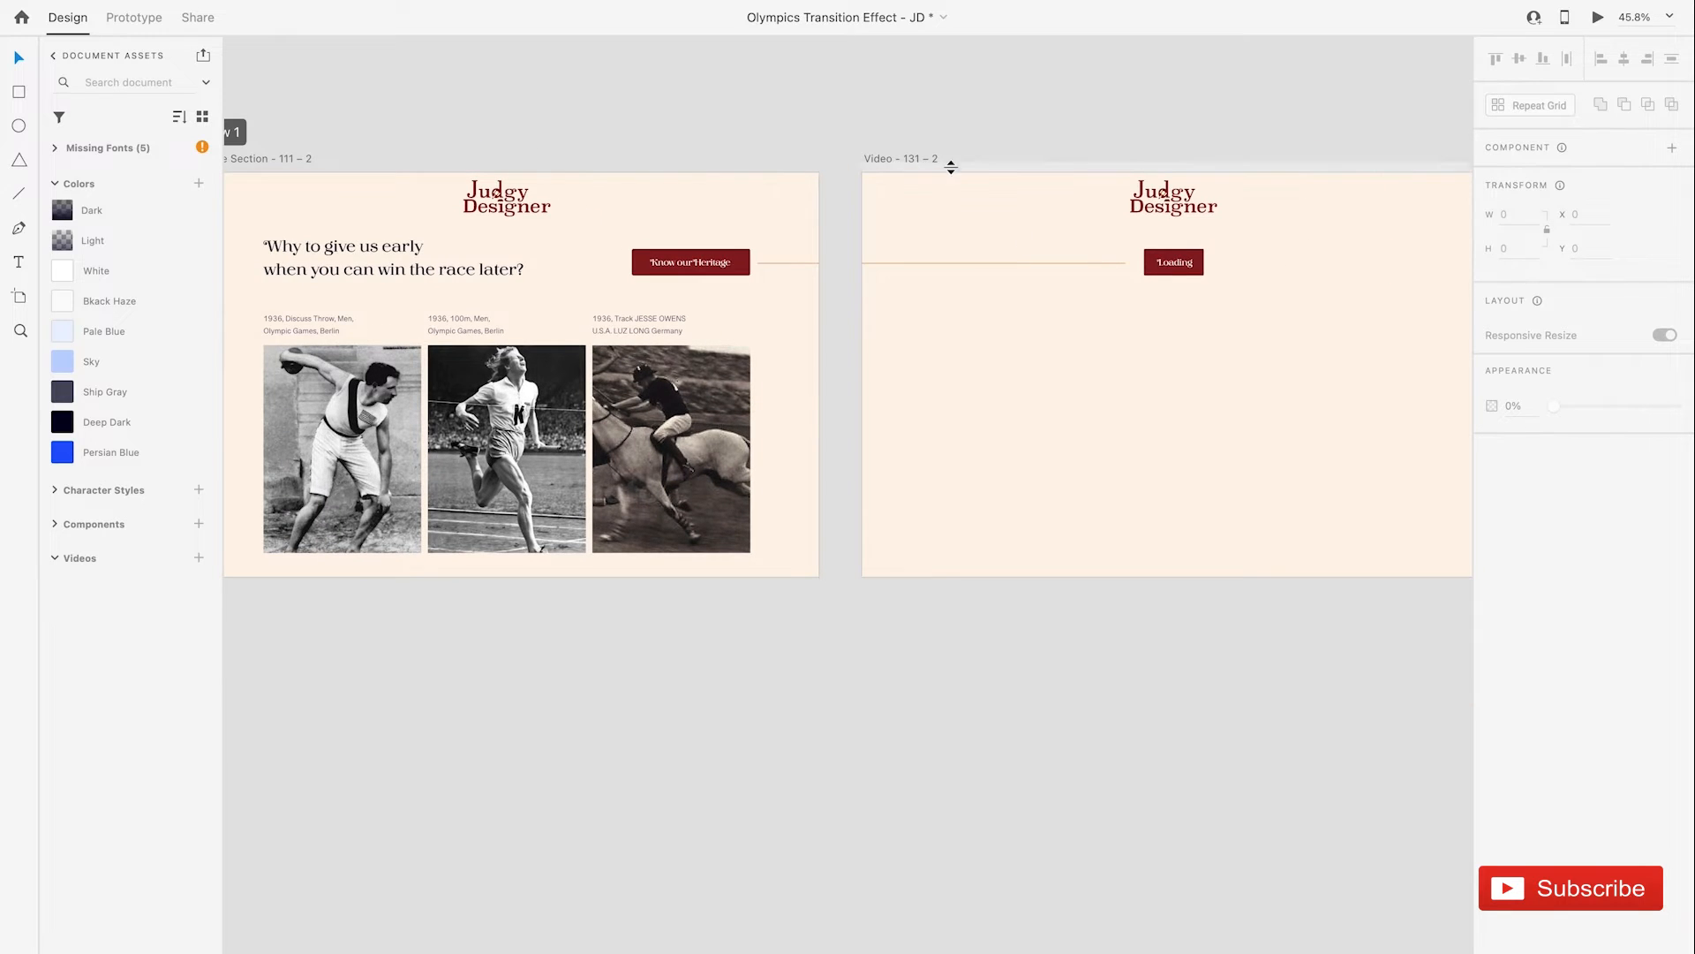
scroll(941, 162, "left", 4)
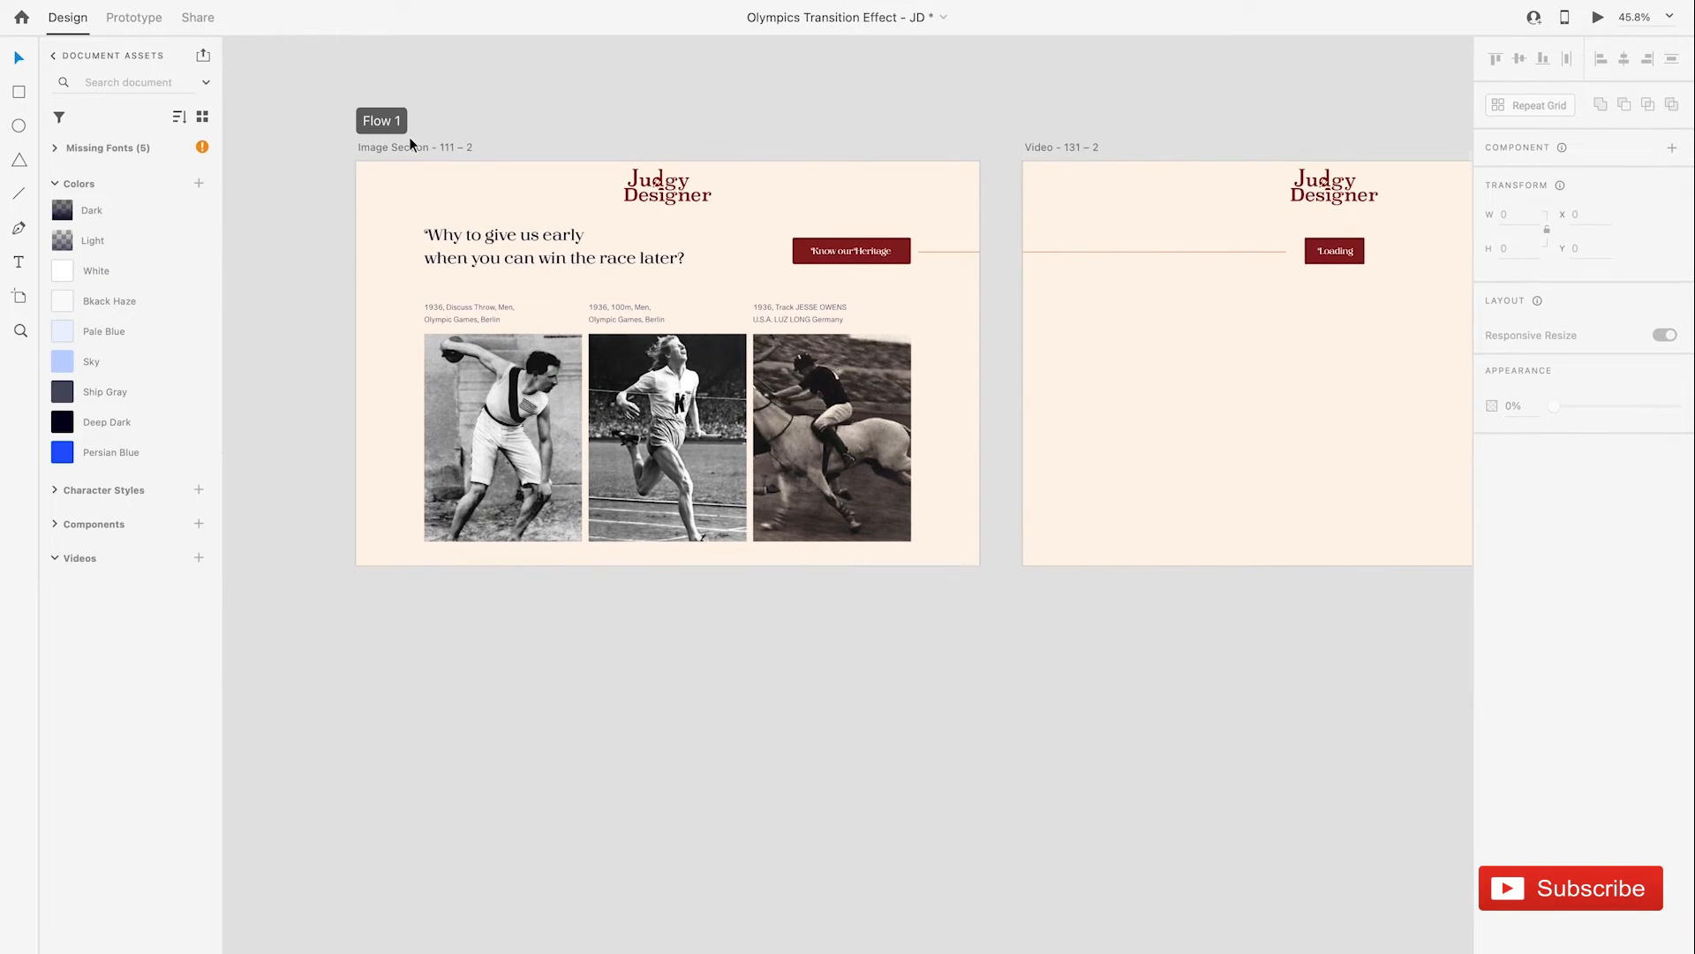
Step: Switch the three-photo component on Image Section - 111 – 2 to its Hover State and show the 100m photo's tap interaction in Prototype mode
left_click(411, 148)
left_click(137, 17)
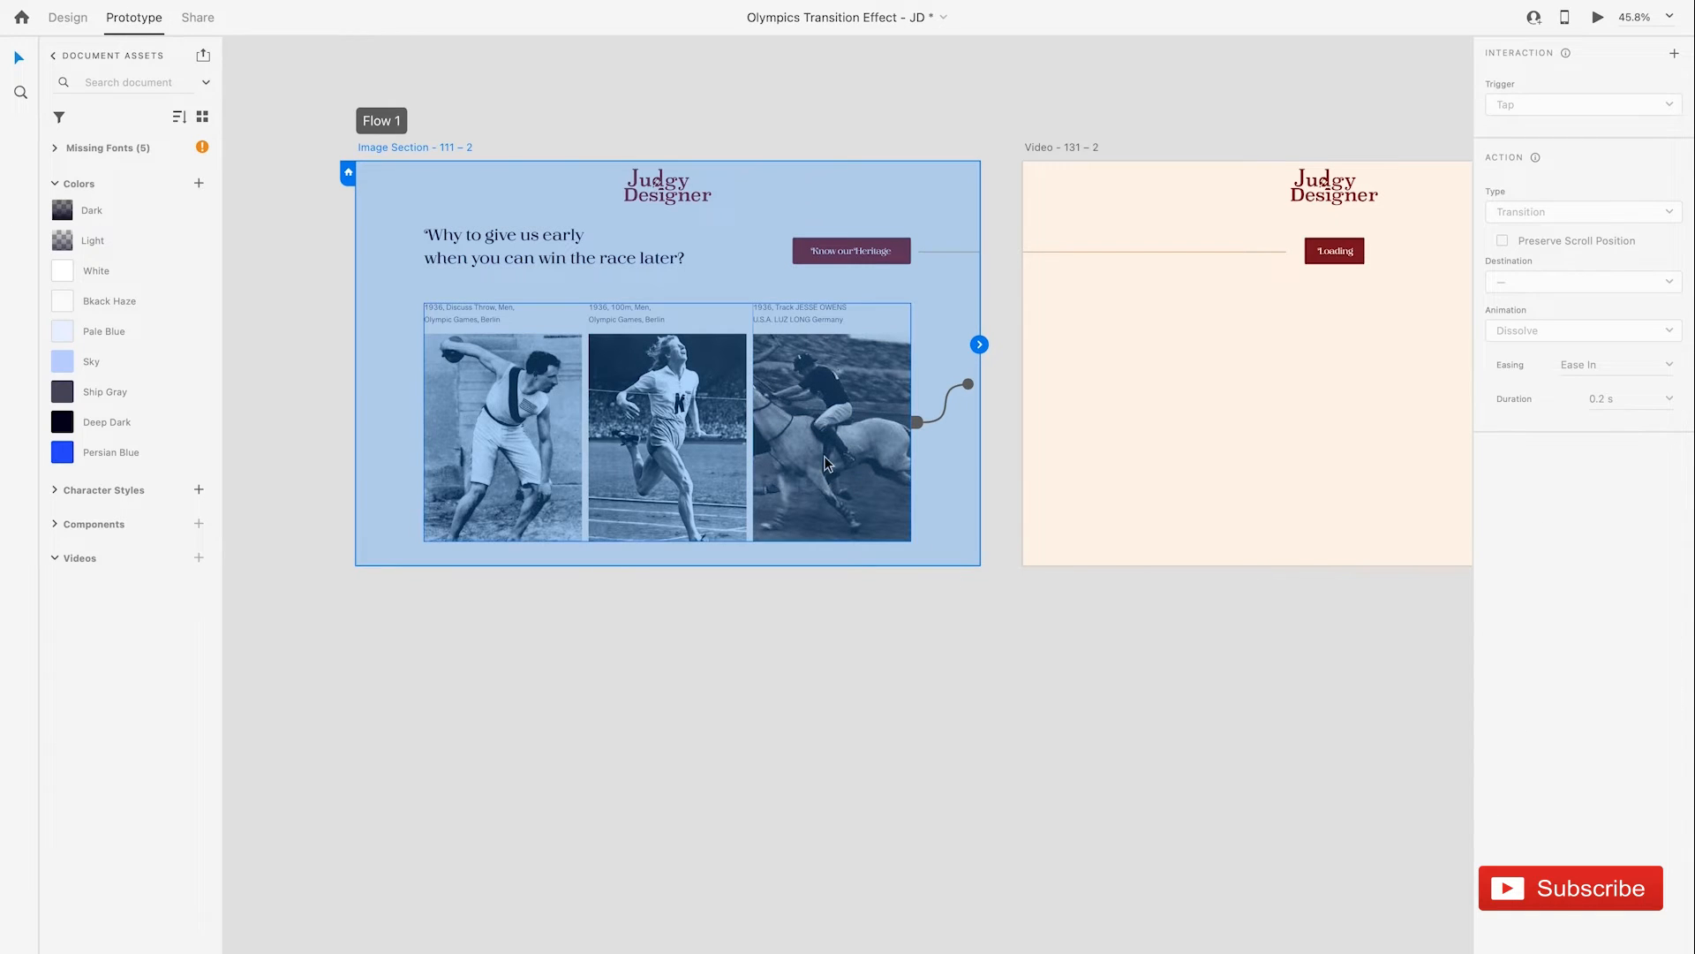
left_click(740, 435)
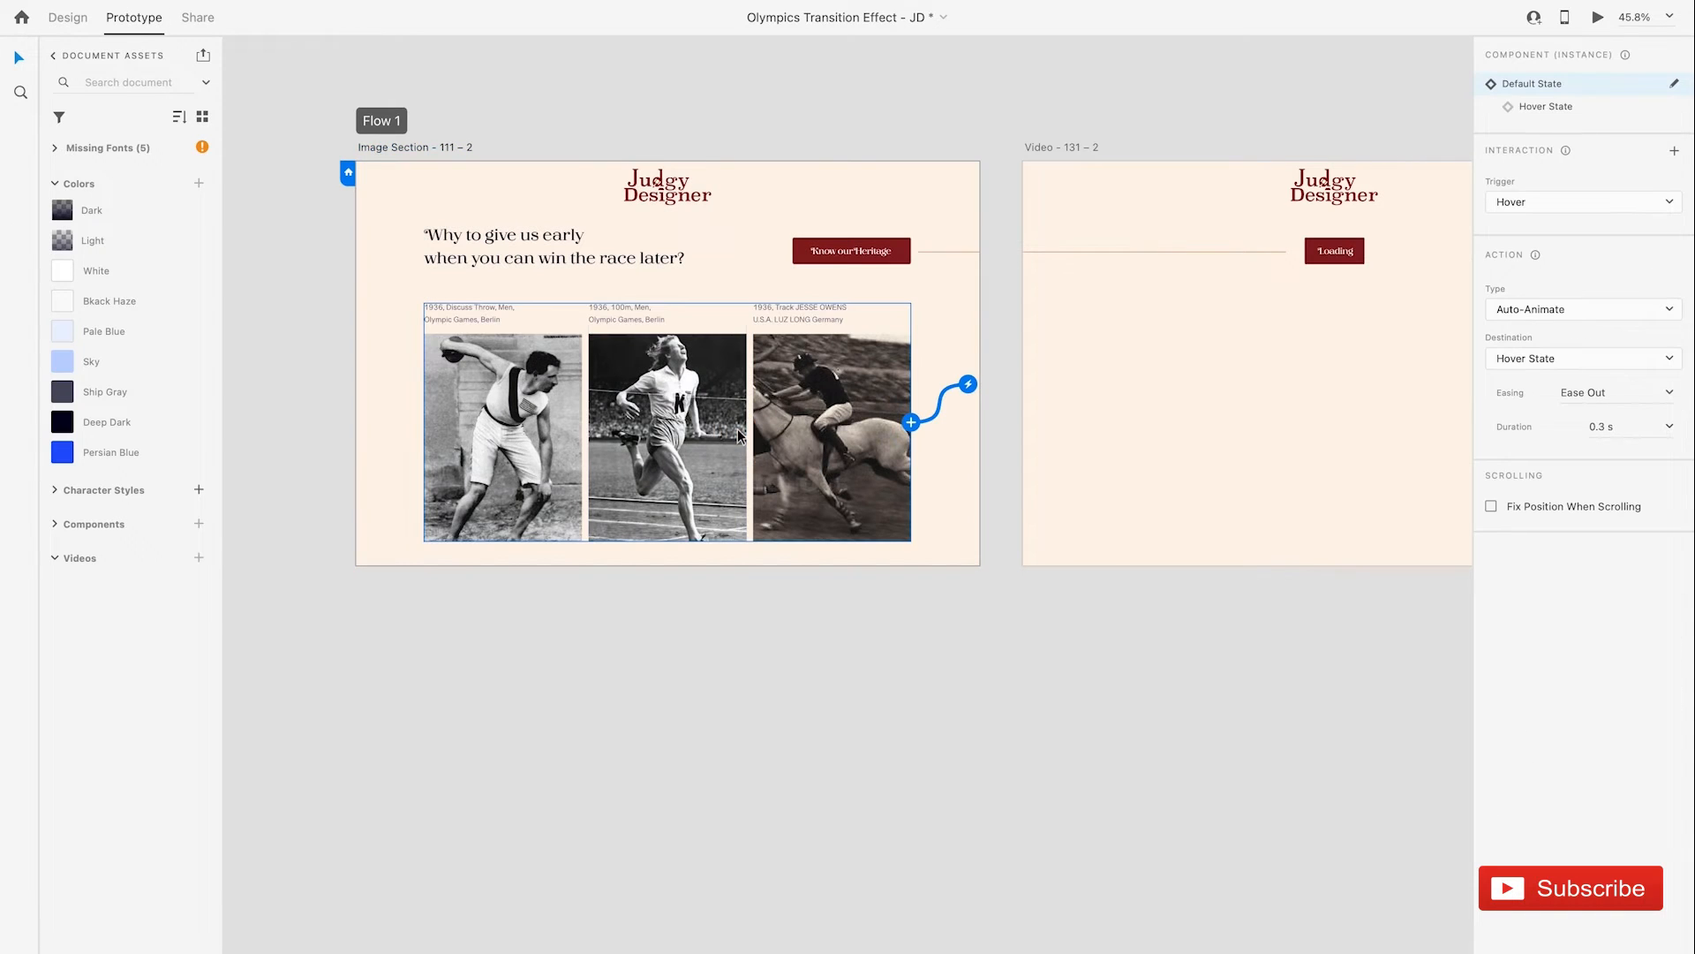
left_click(1580, 106)
left_click(814, 427)
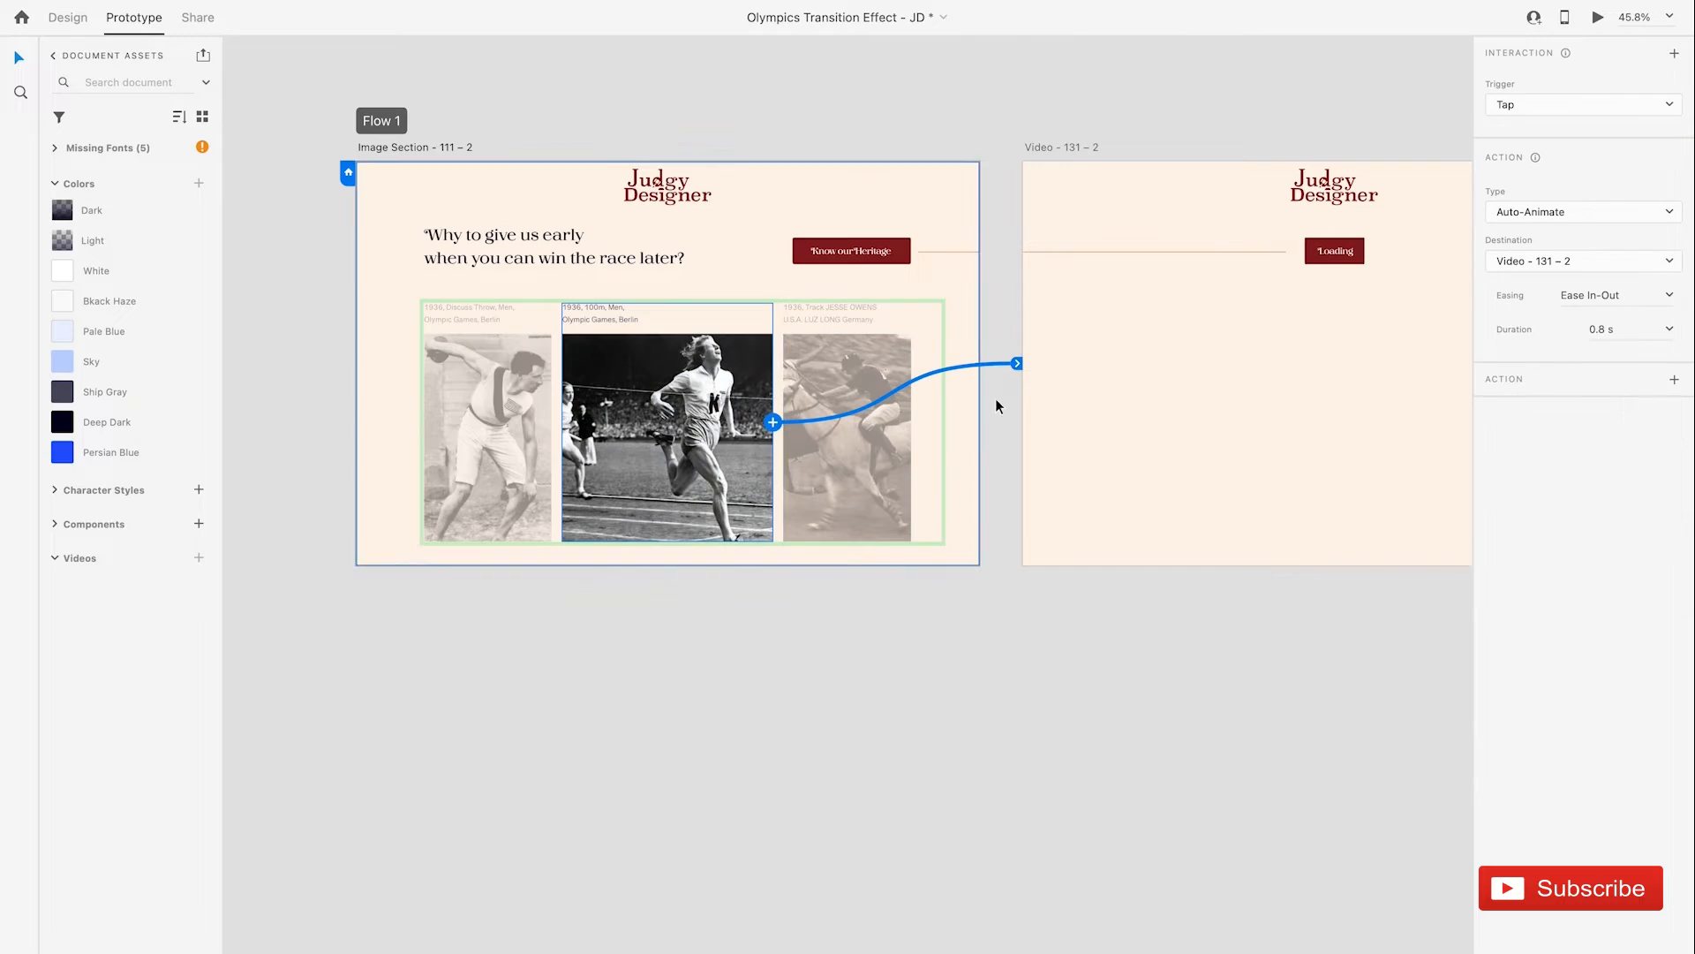
scroll(1133, 309, "right", 2)
scroll(1131, 342, "right", 1)
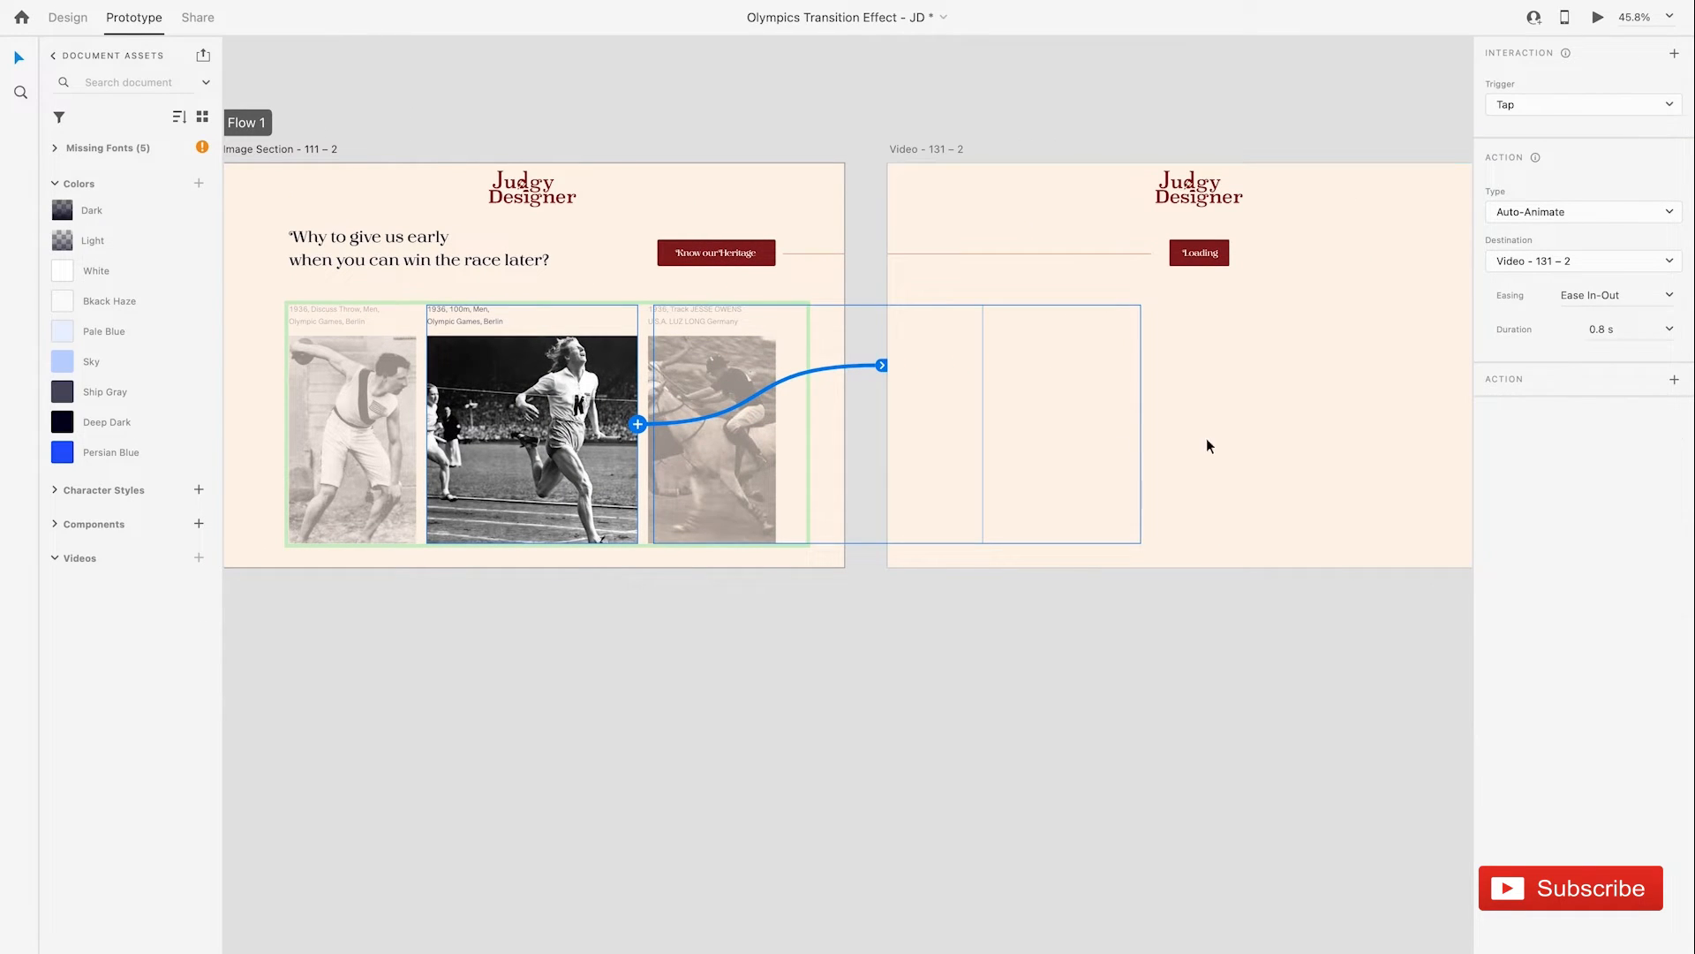
scroll(1161, 258, "right", 2)
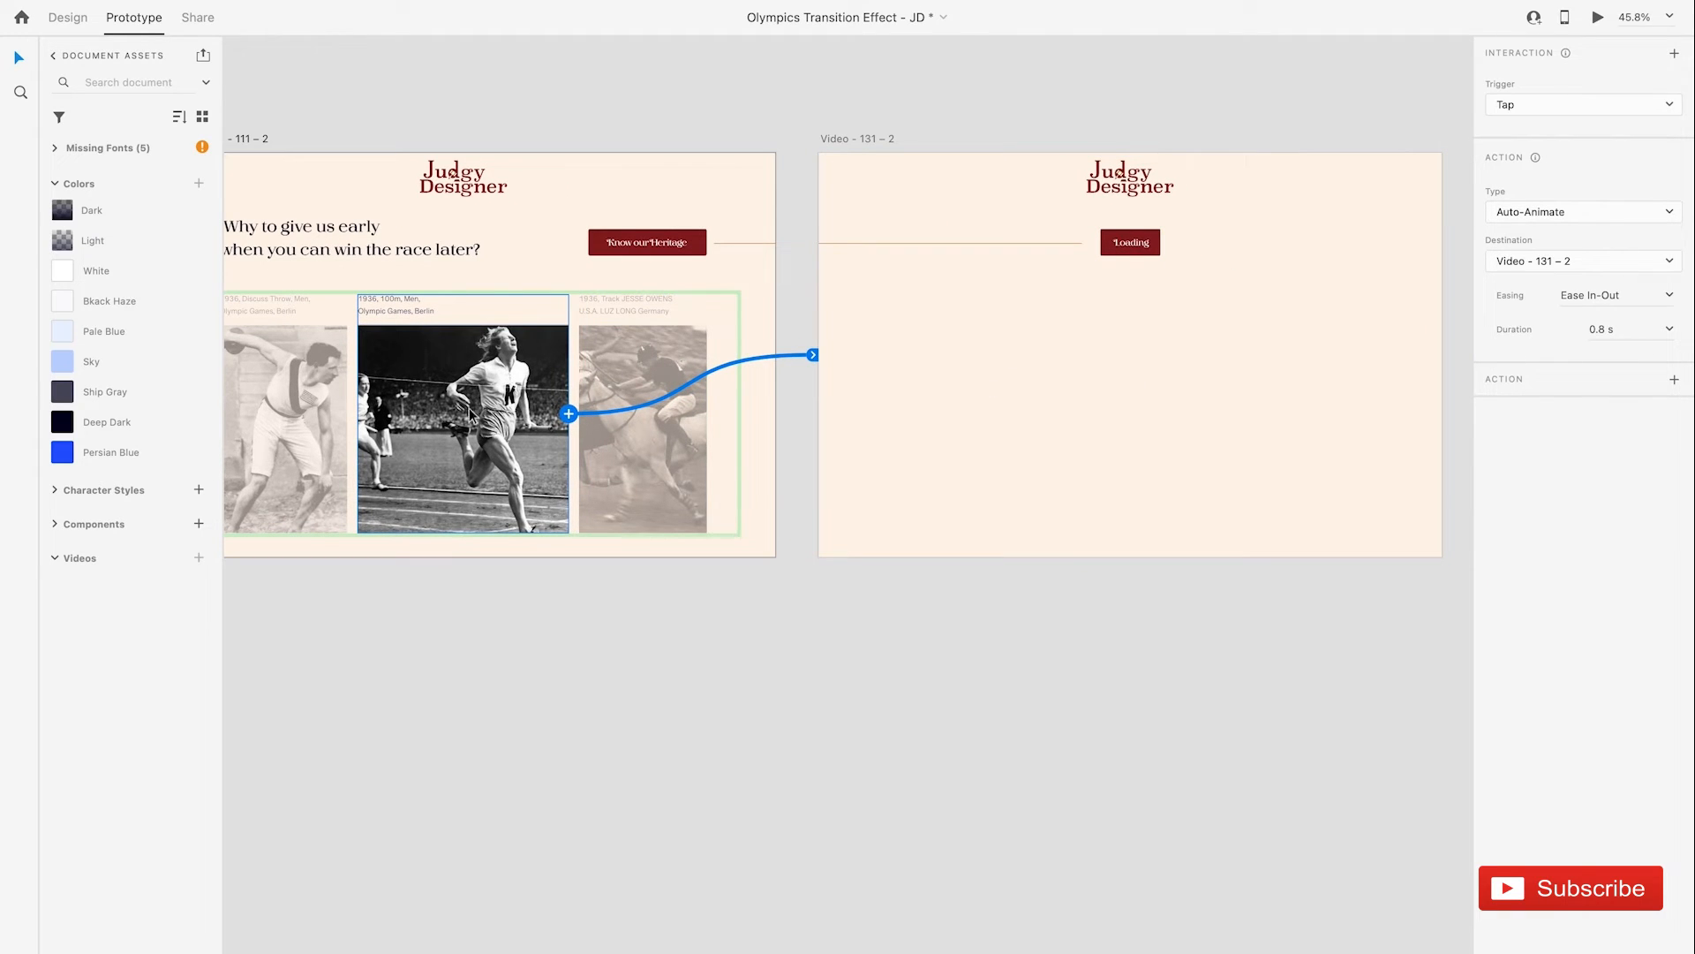
Step: Select the transparent three-photo component on Video - 131 – 2 and examine its opacity in Design mode
left_click(998, 359)
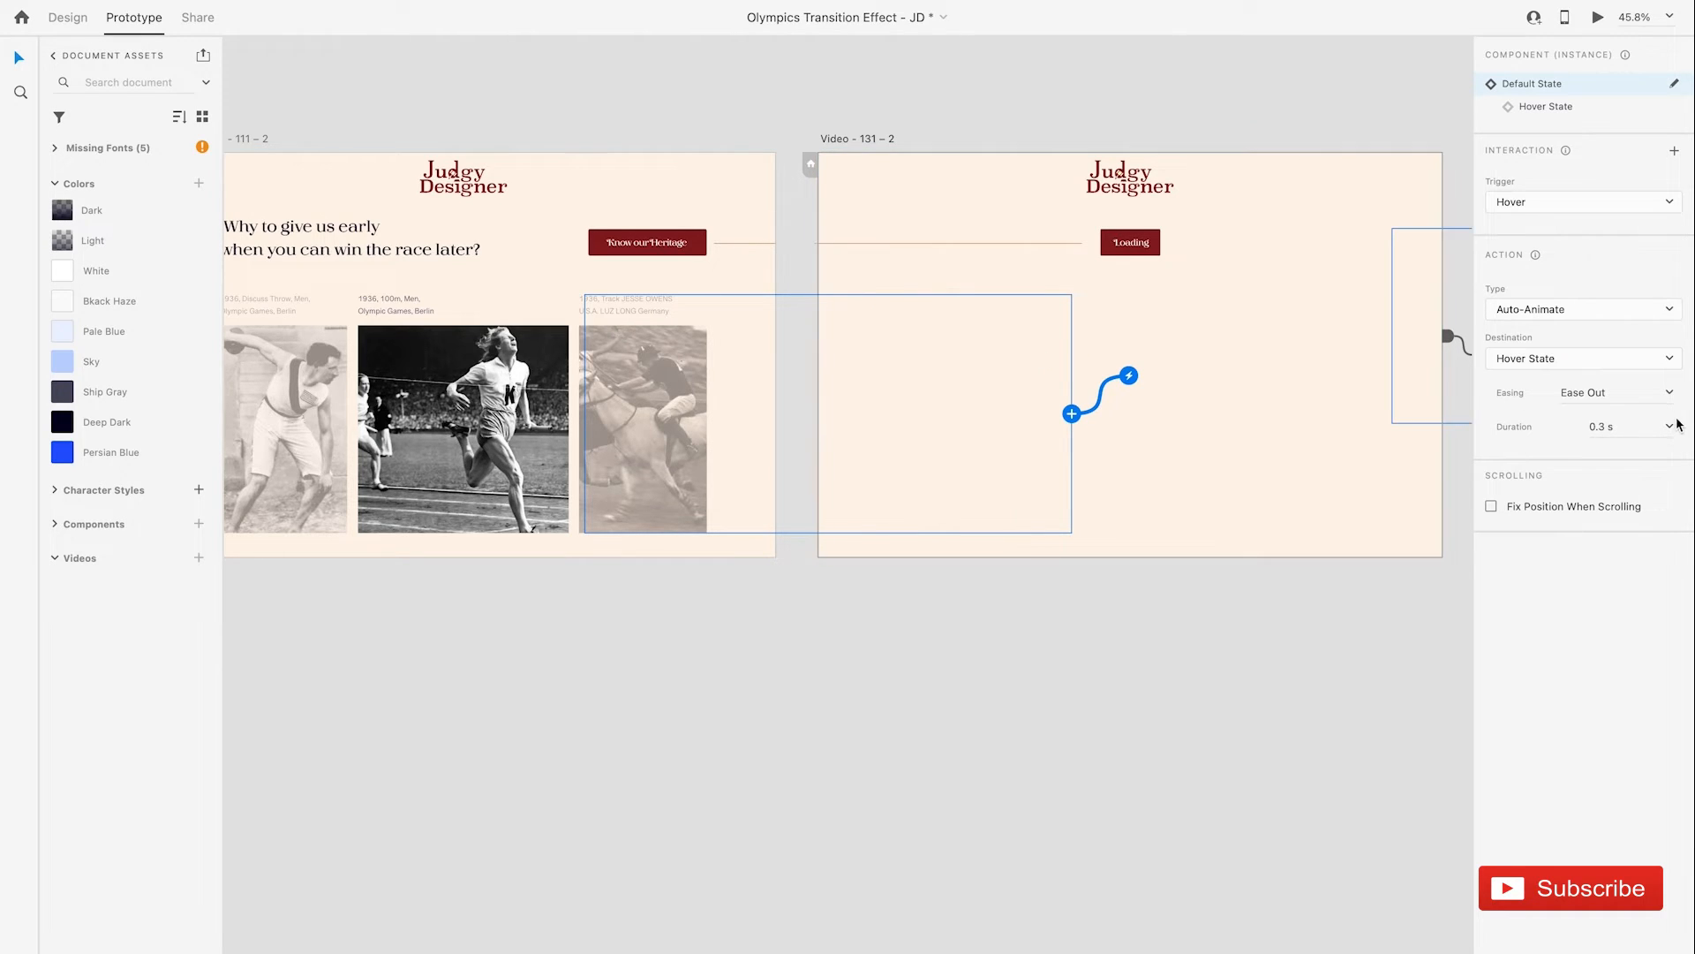
left_click(67, 21)
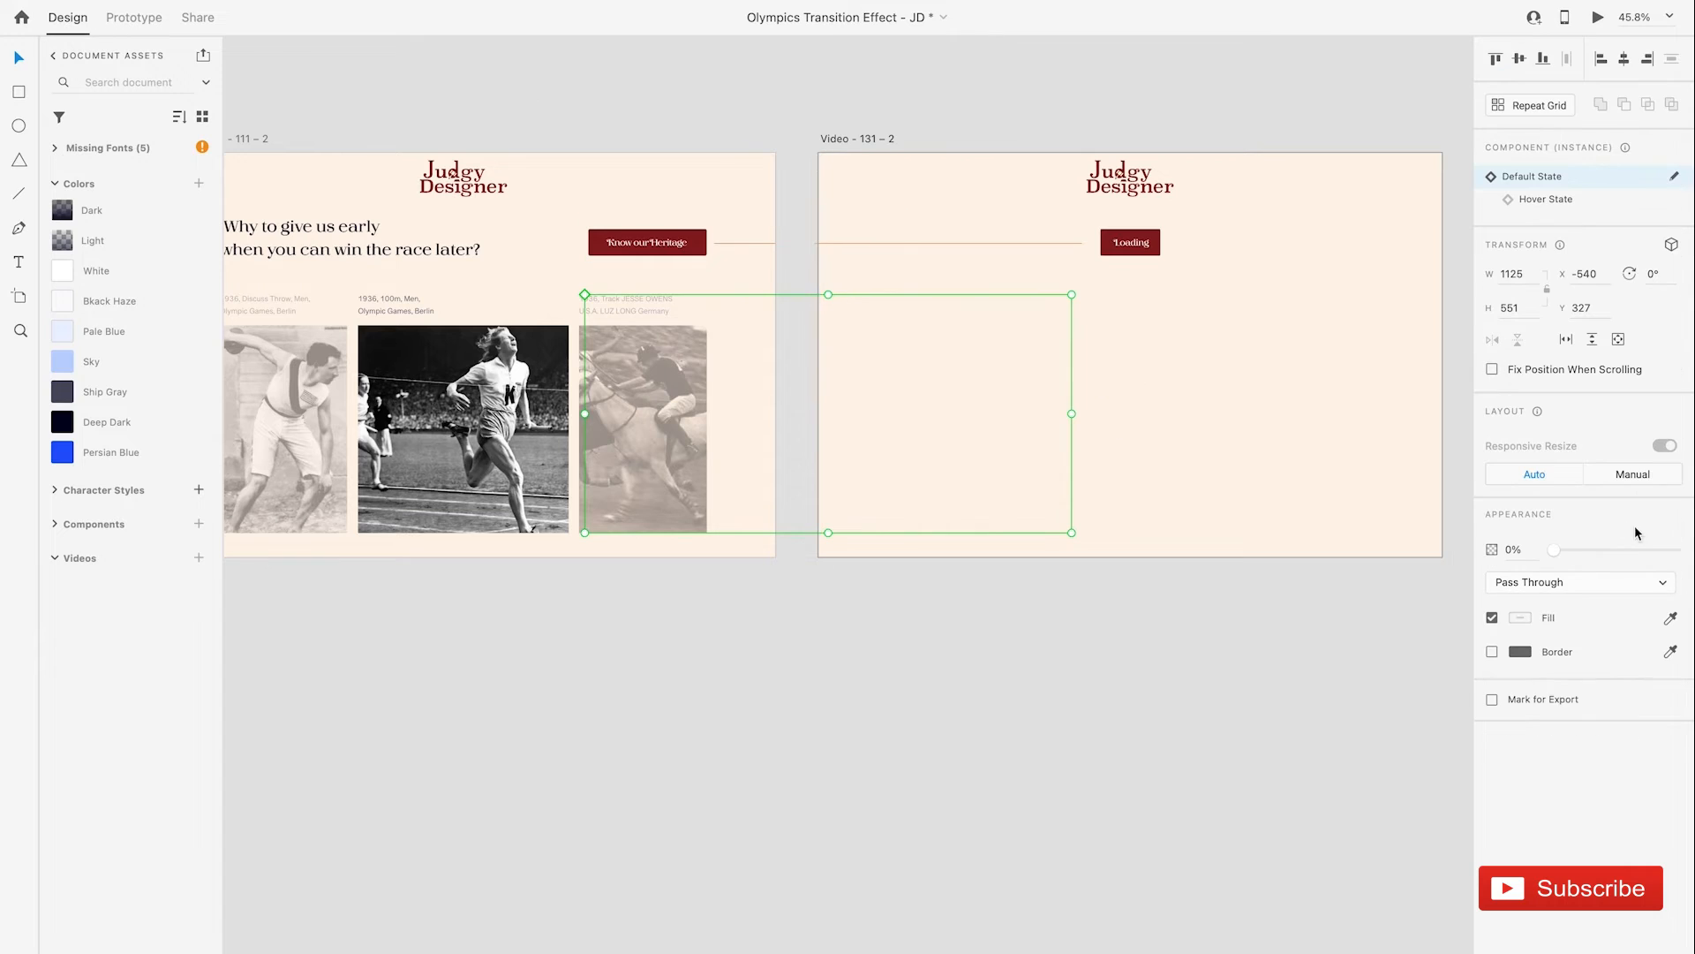
left_click_drag(1556, 557, 1490, 568)
Step: Compare the position and opacity of the heading on Image Section - 111 – 2 with its transparent copy on Video - 131 – 2
left_click(780, 221)
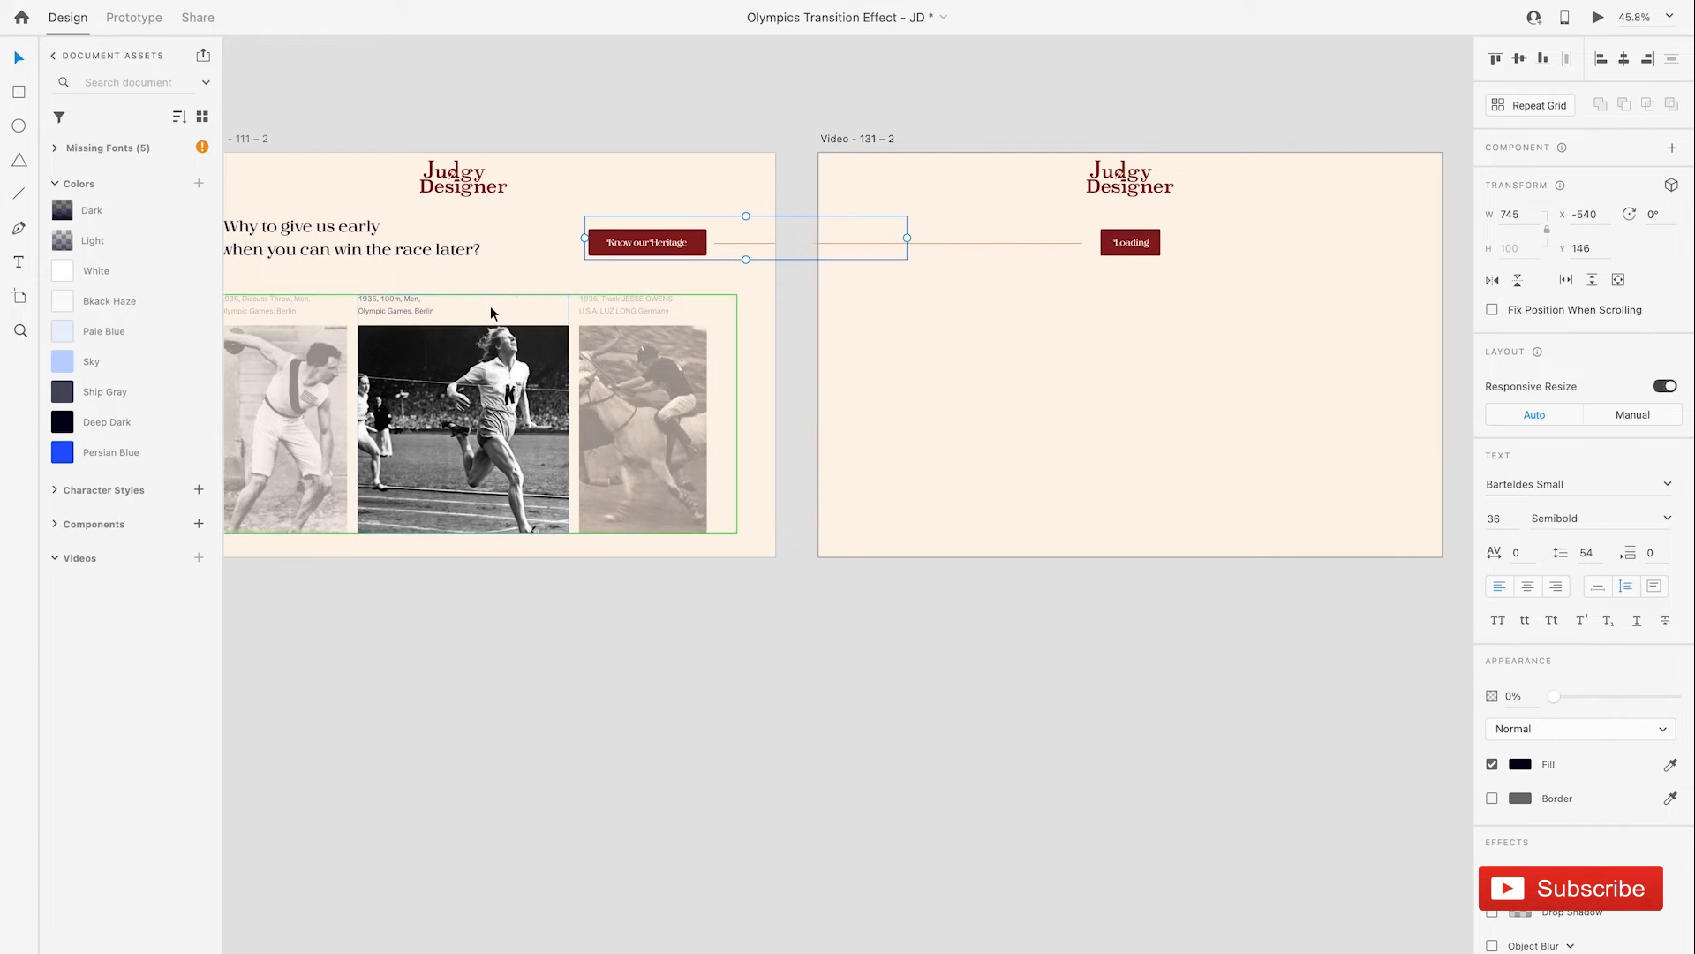
scroll(494, 300, "left", 4)
left_click(565, 256)
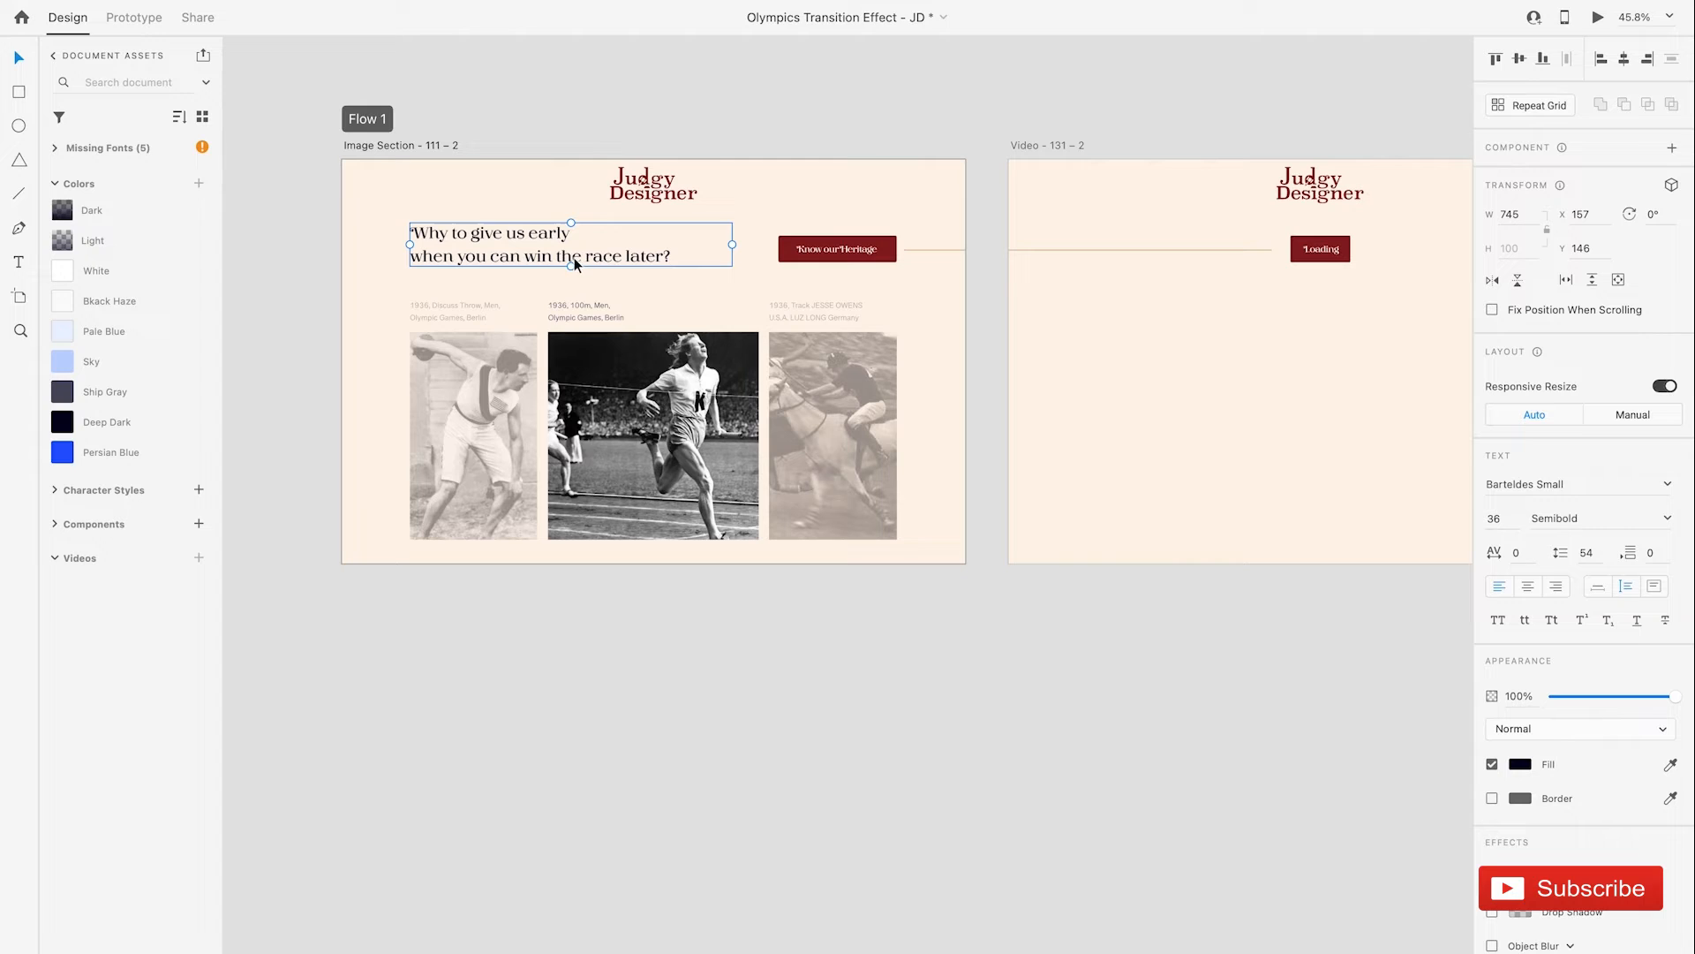
left_click(1062, 226)
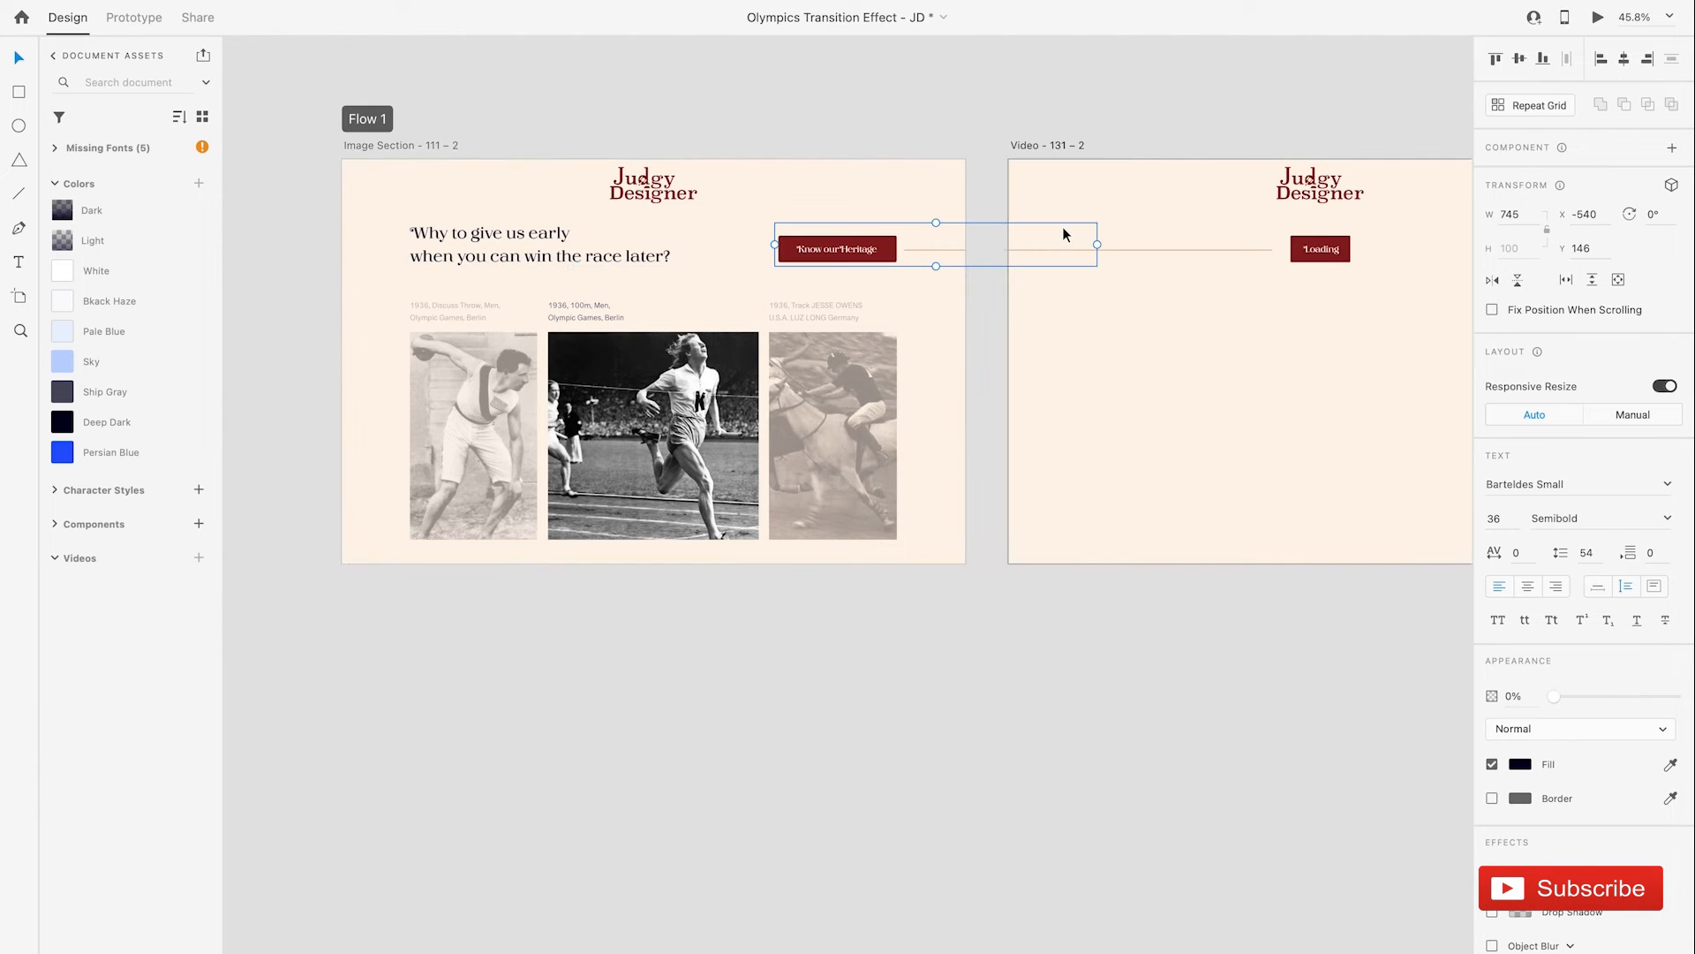
scroll(1062, 226, "right", 2)
scroll(1063, 226, "right", 3)
left_click_drag(1554, 696, 1438, 685)
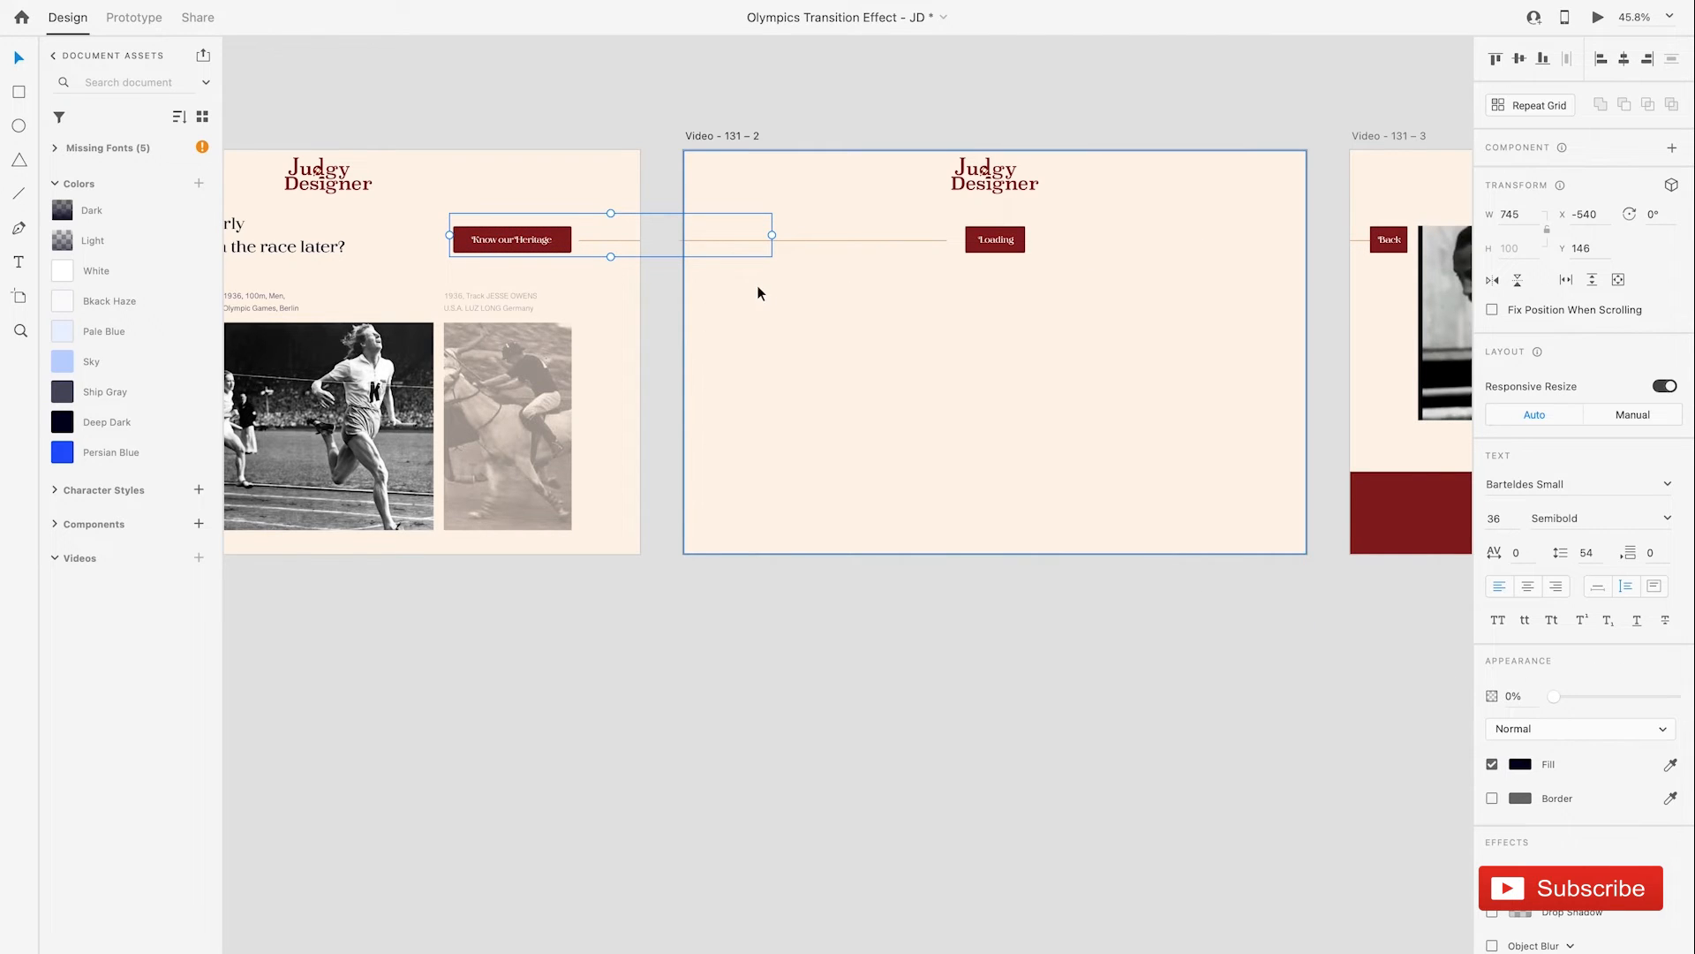
Step: Select the background of Video - 131 – 2 together with the transparent video group overlapping its edge towards Video - 131 – 3
scroll(1173, 417, "right", 6)
scroll(1171, 410, "left", 5)
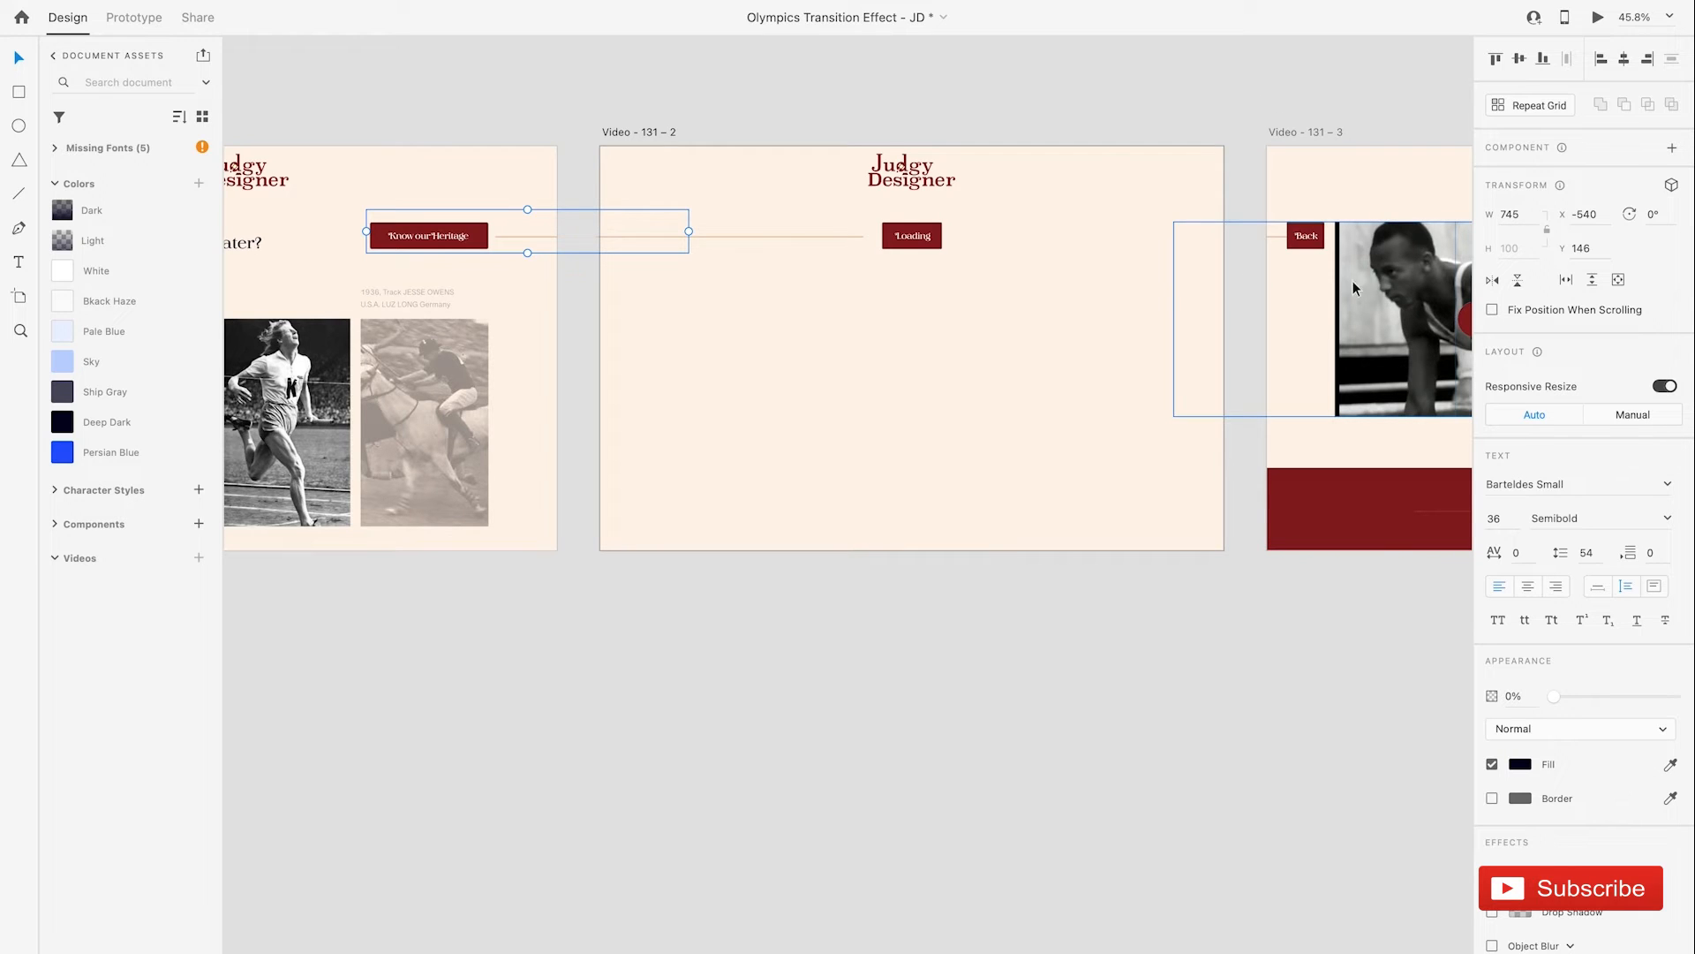
left_click(1154, 291)
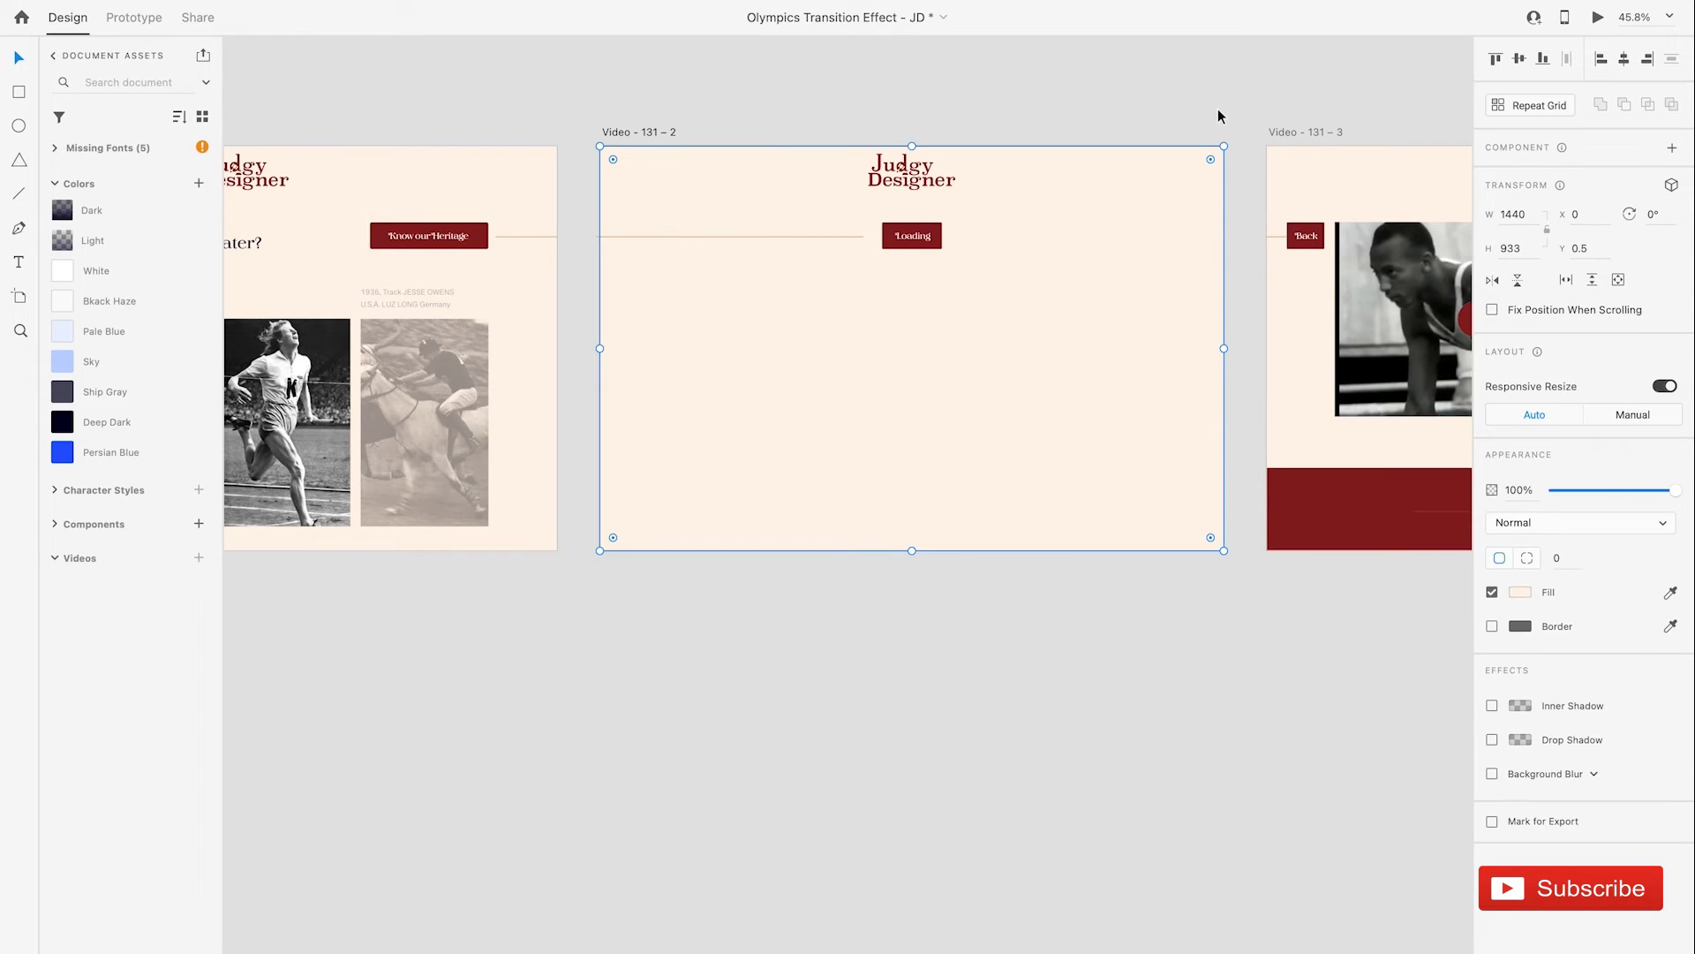
left_click_drag(1218, 113, 1119, 340)
scroll(1307, 636, "right", 5)
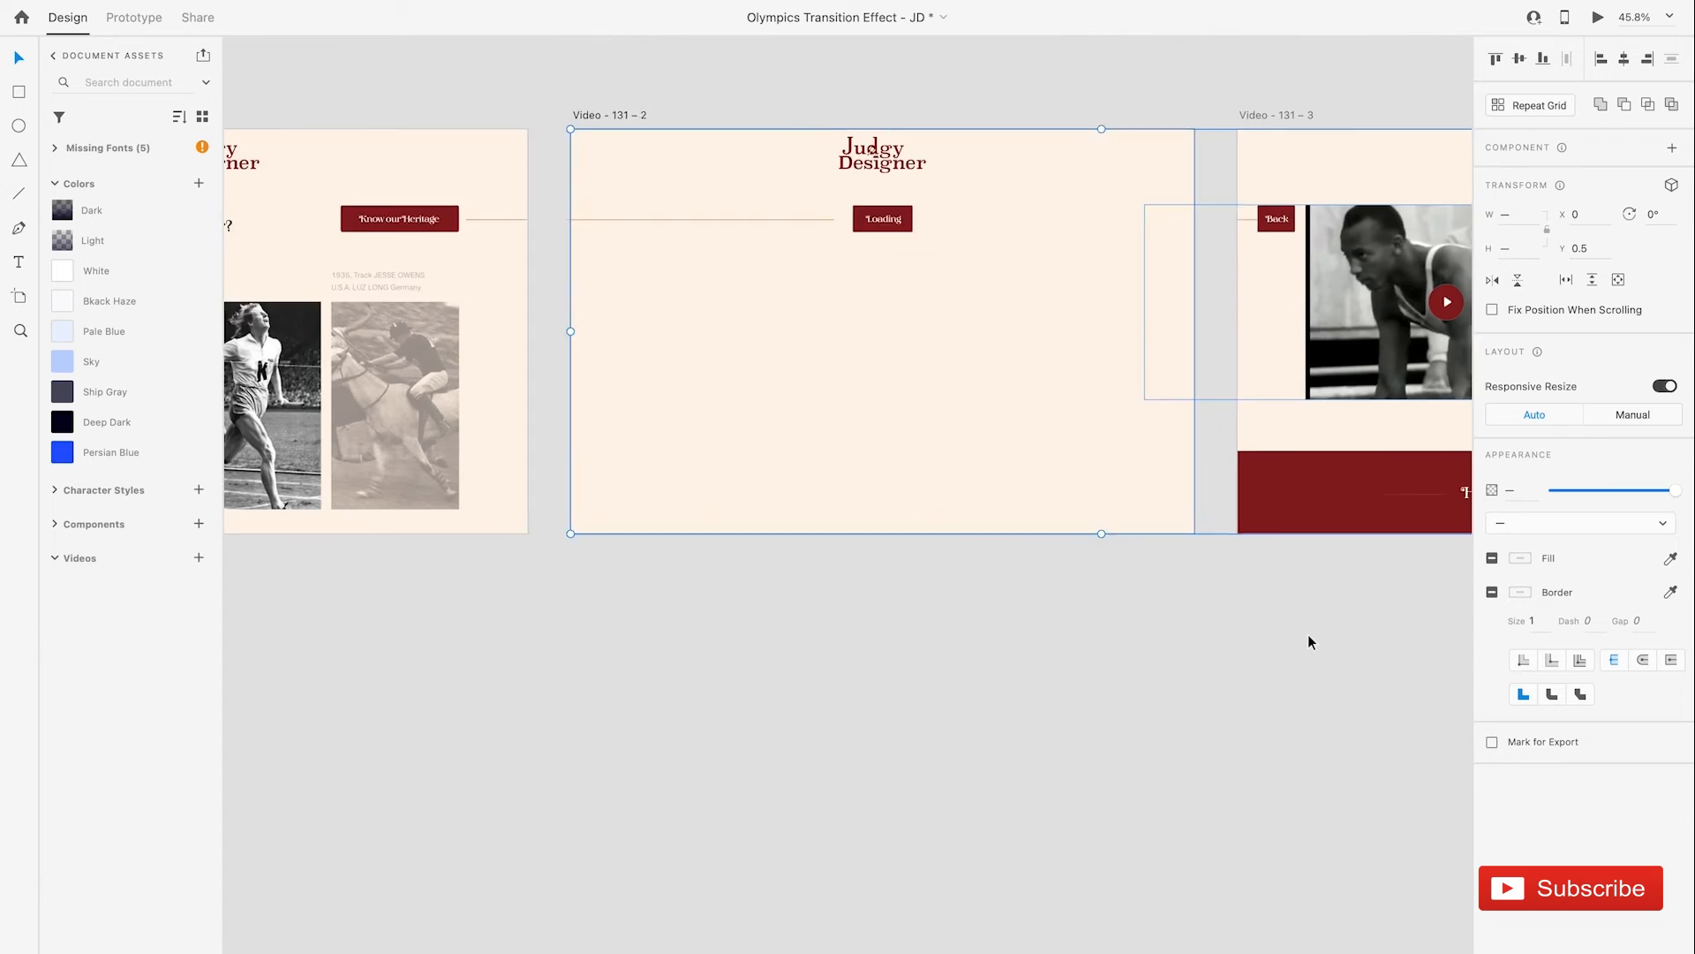
Step: Select the transparent video group on Video - 131 – 2 and examine its position and opacity
left_click(793, 401)
left_click(766, 332)
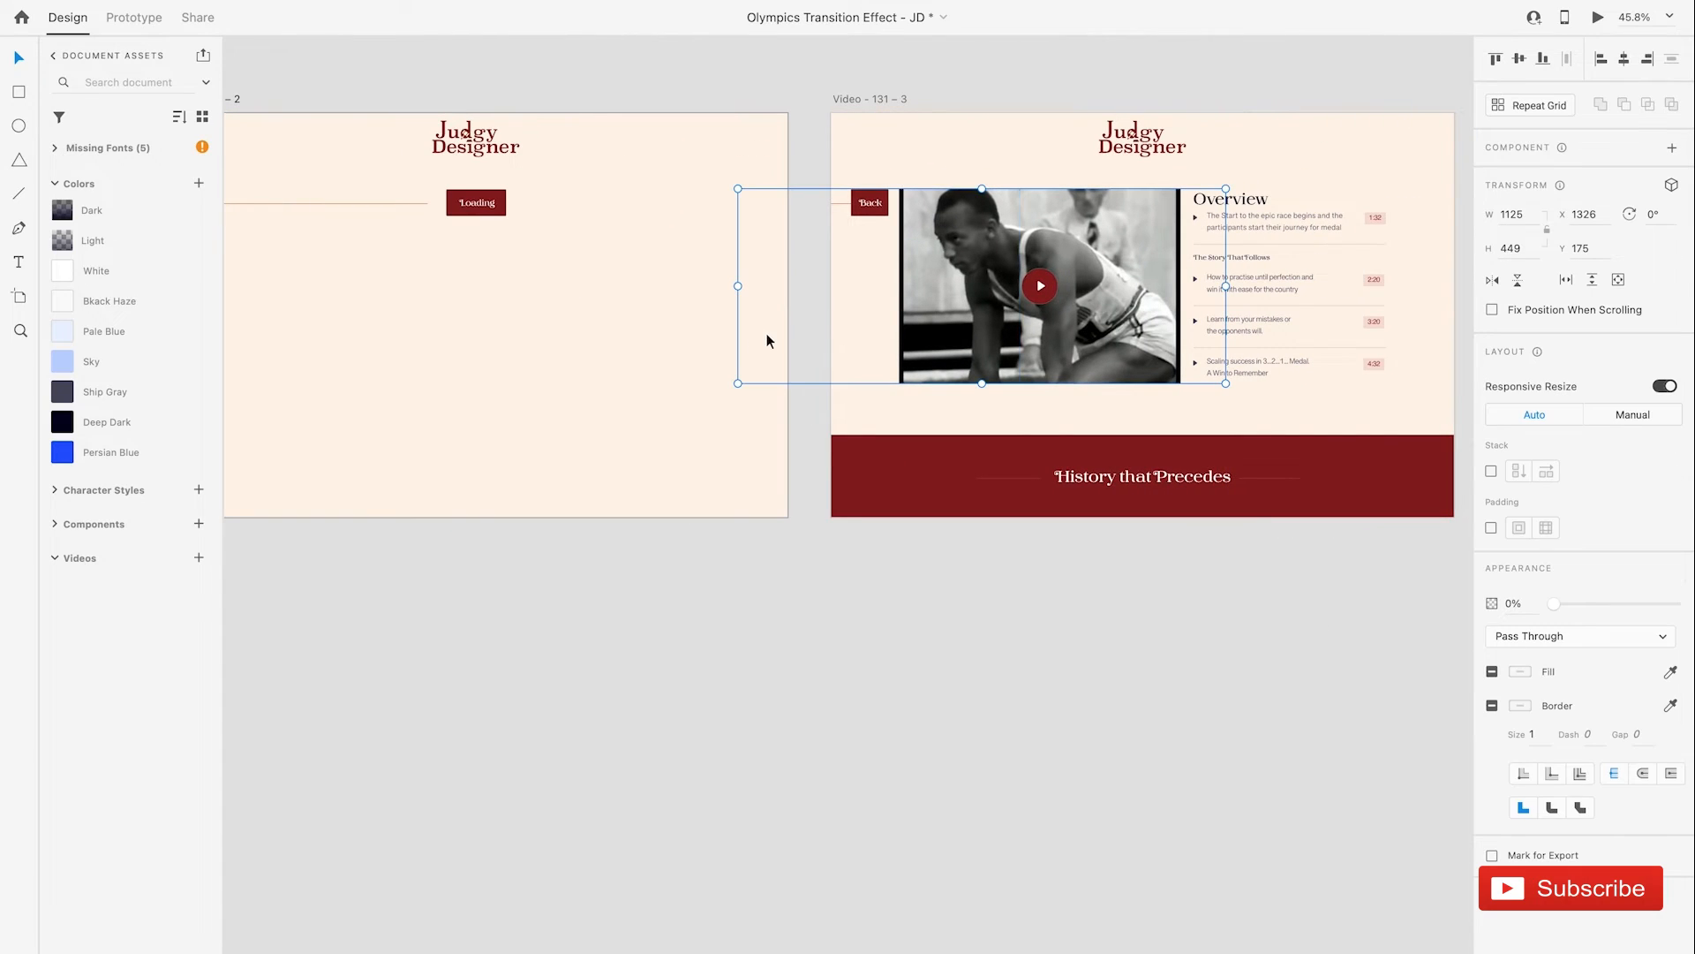
left_click_drag(1576, 603, 1298, 602)
scroll(734, 285, "left", 5)
scroll(734, 285, "up", 2)
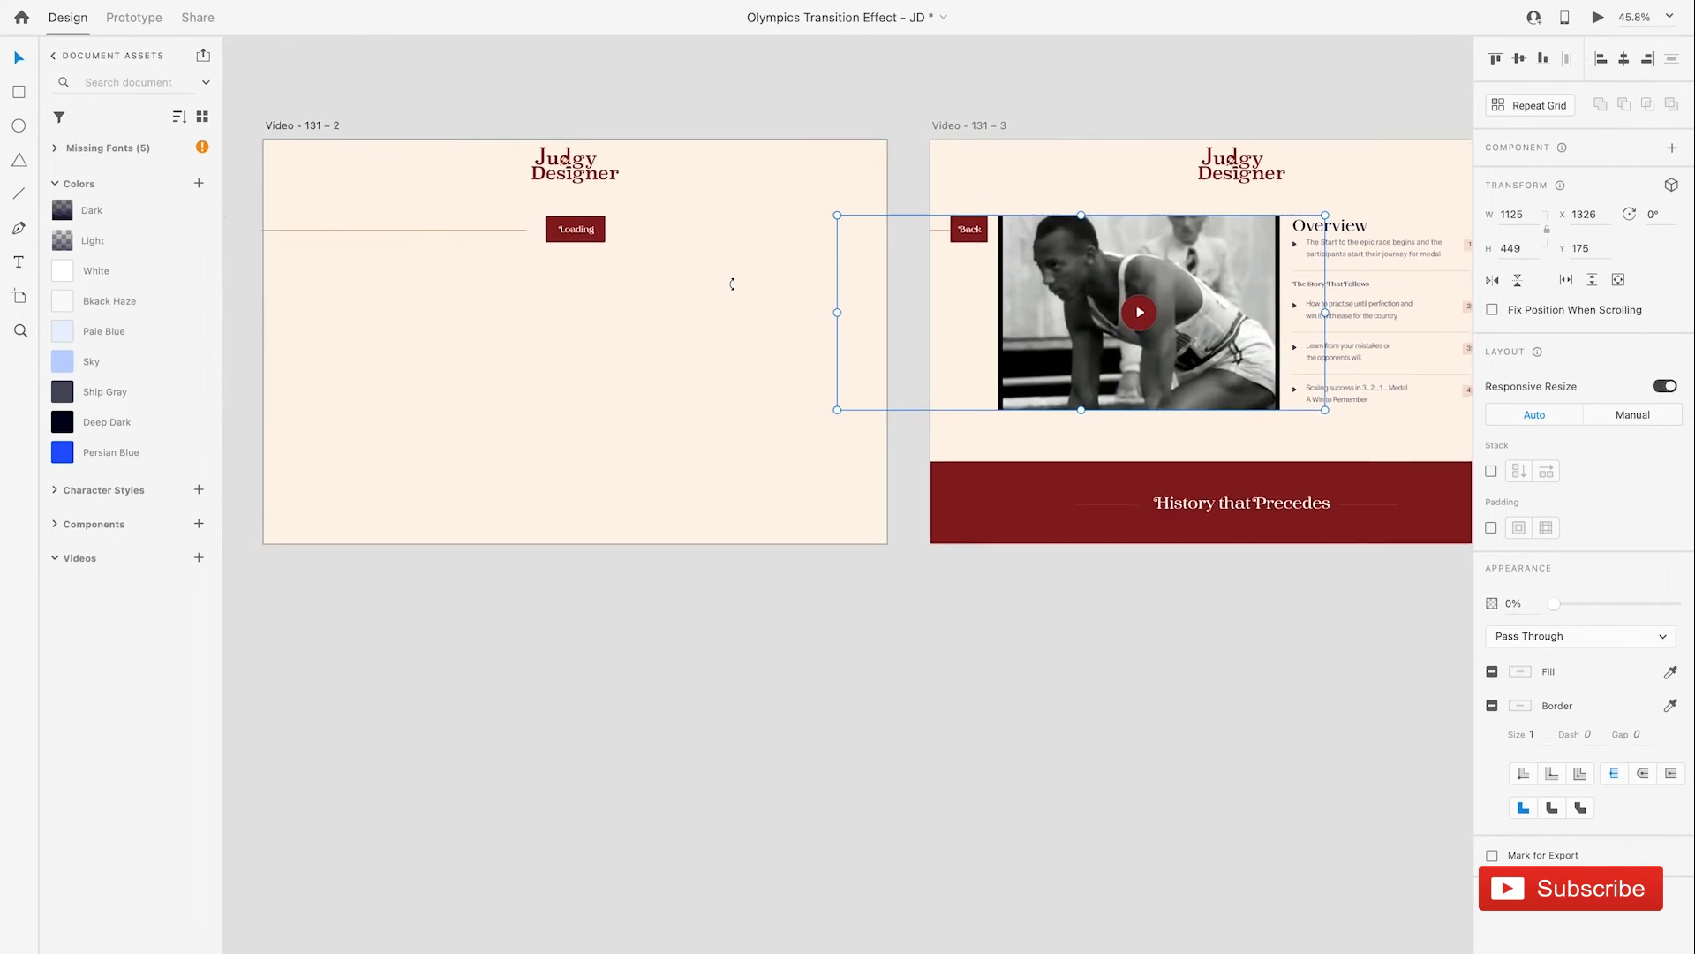
Step: Compare the red footer on Video - 131 – 3 with the transparent footer elements along the lower edge of Video - 131 – 2, checking their opacity
left_click(1146, 635)
scroll(1144, 635, "left", 5)
scroll(1145, 635, "down", 1)
left_click(1249, 502)
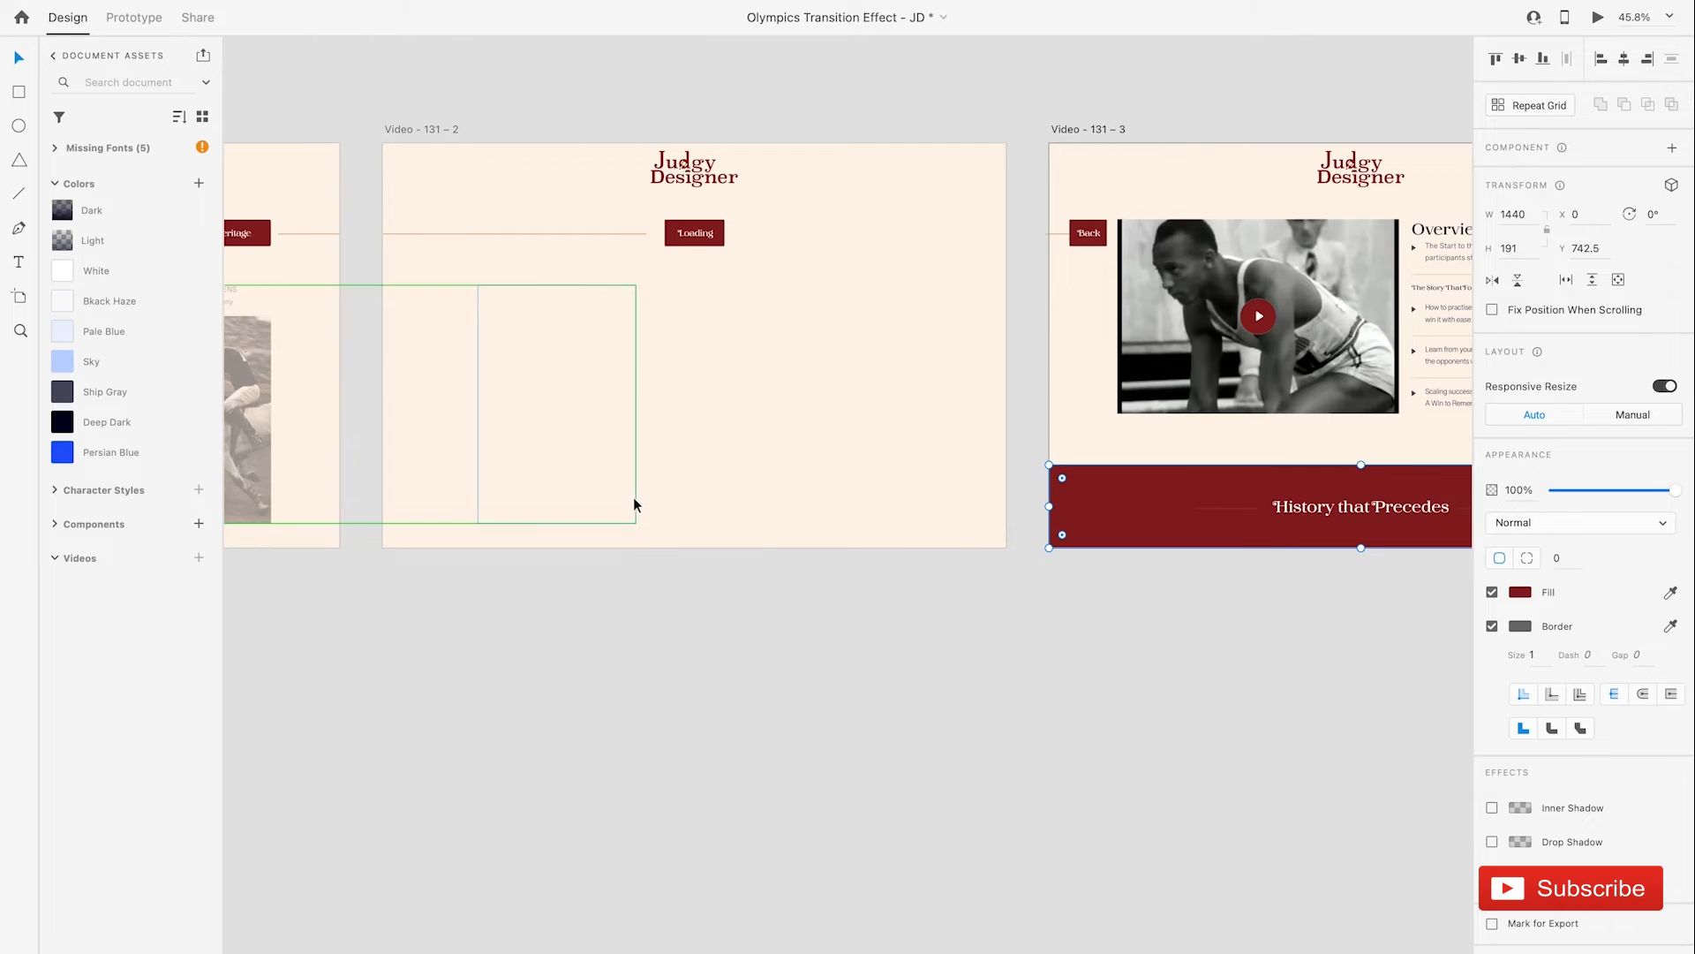
left_click(682, 509)
left_click_drag(894, 634, 704, 496)
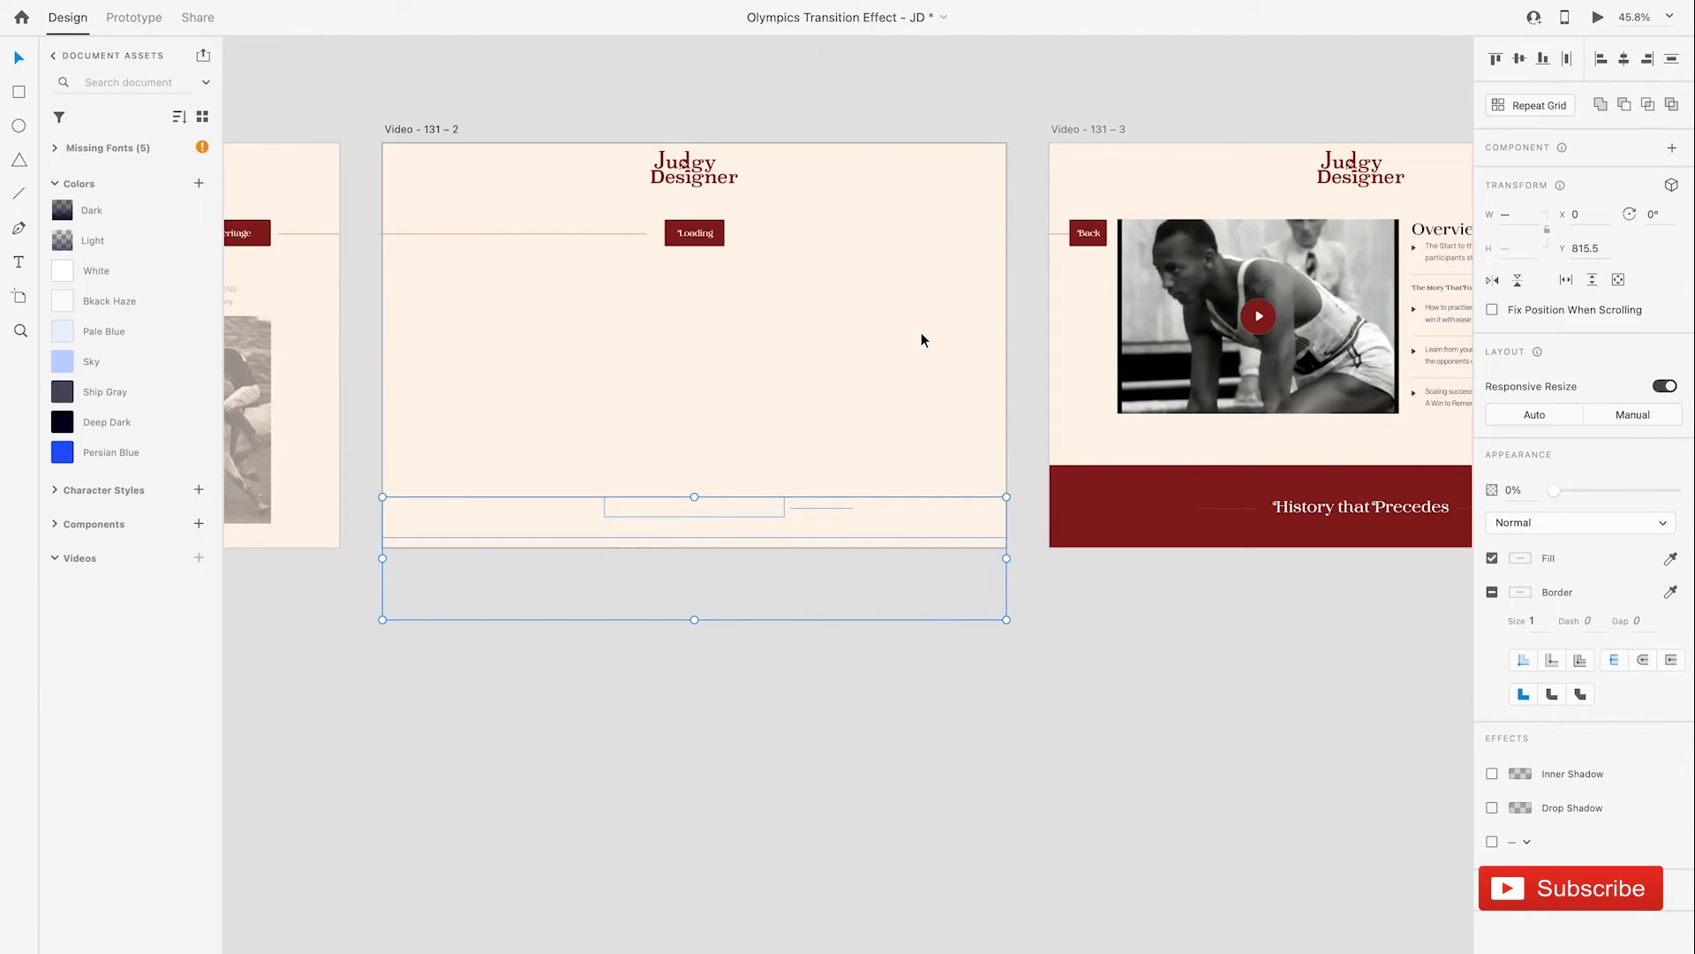
left_click_drag(1604, 492, 1552, 491)
left_click(1113, 675)
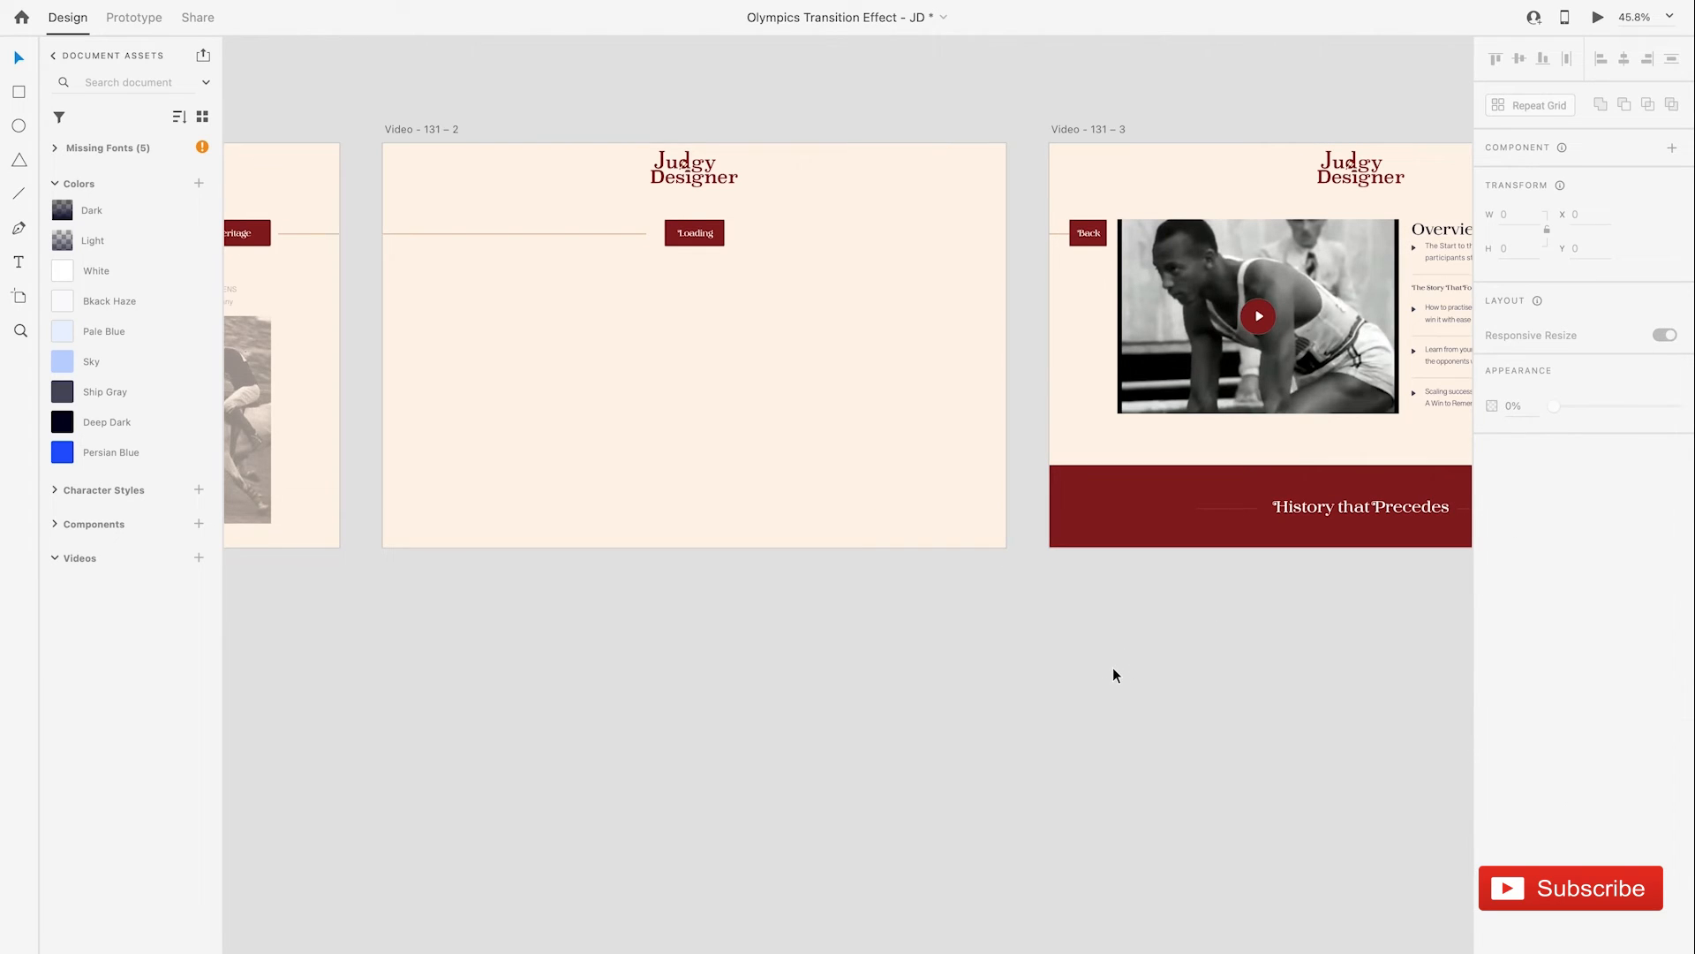
Step: Select the Video - 131 – 2 artboard and show its interaction towards Video - 131 – 3 in Prototype mode
scroll(1113, 674, "left", 3)
scroll(1113, 675, "up", 1)
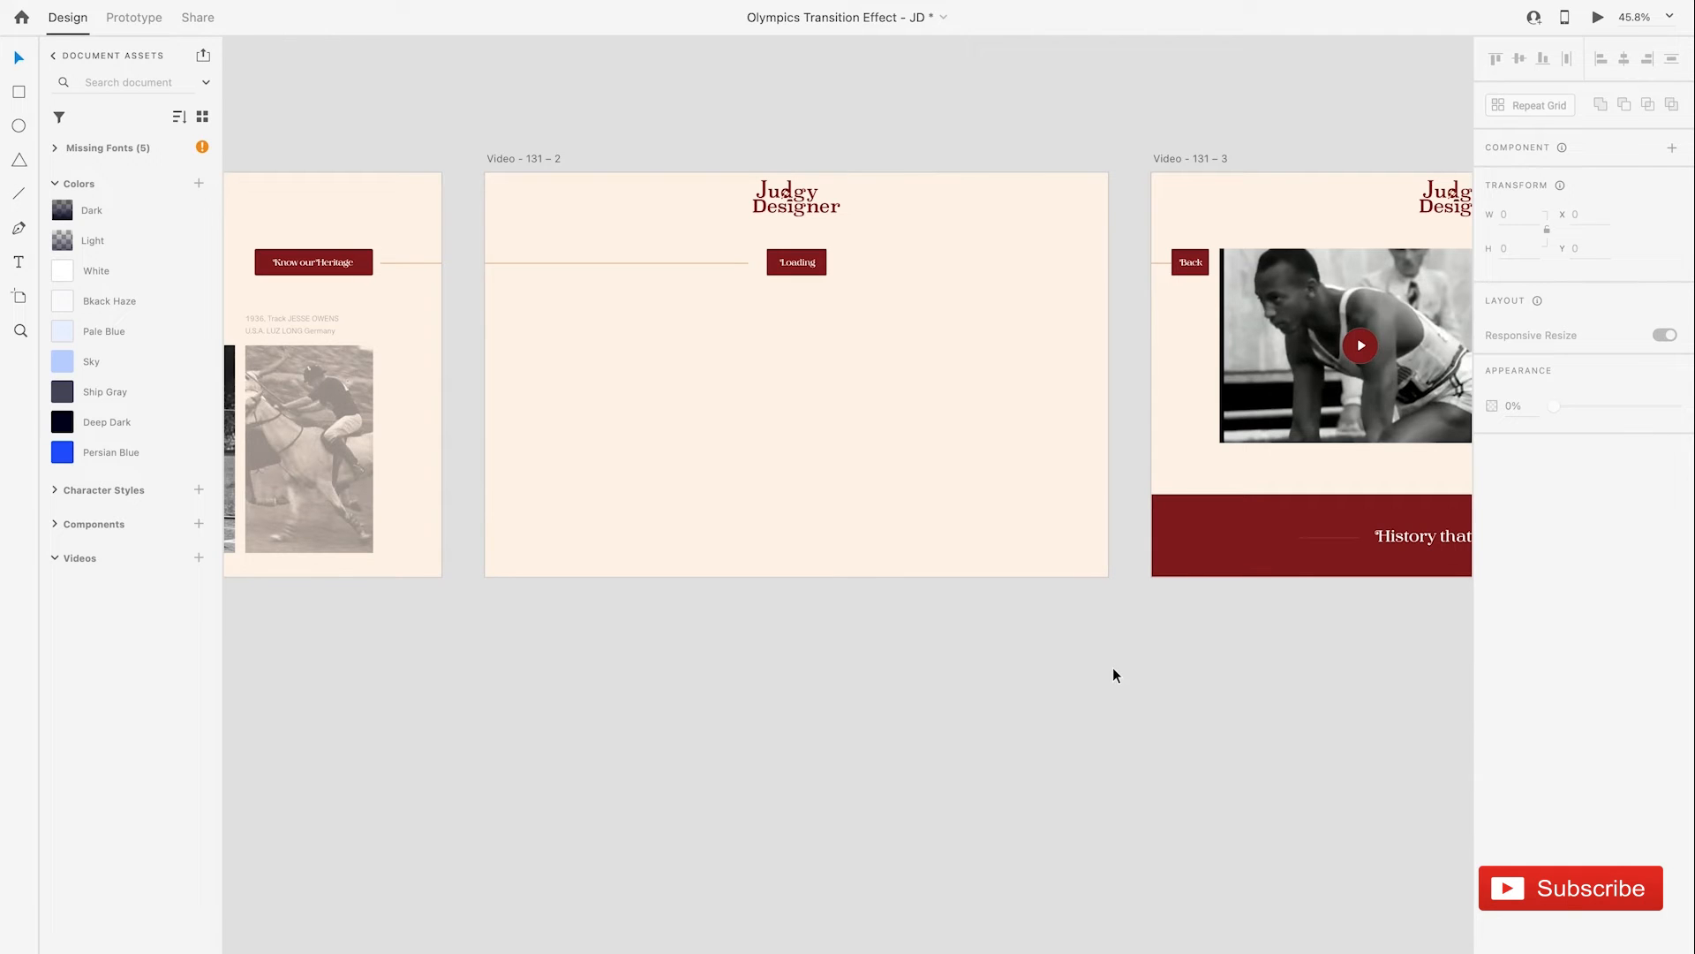
scroll(988, 460, "right", 5)
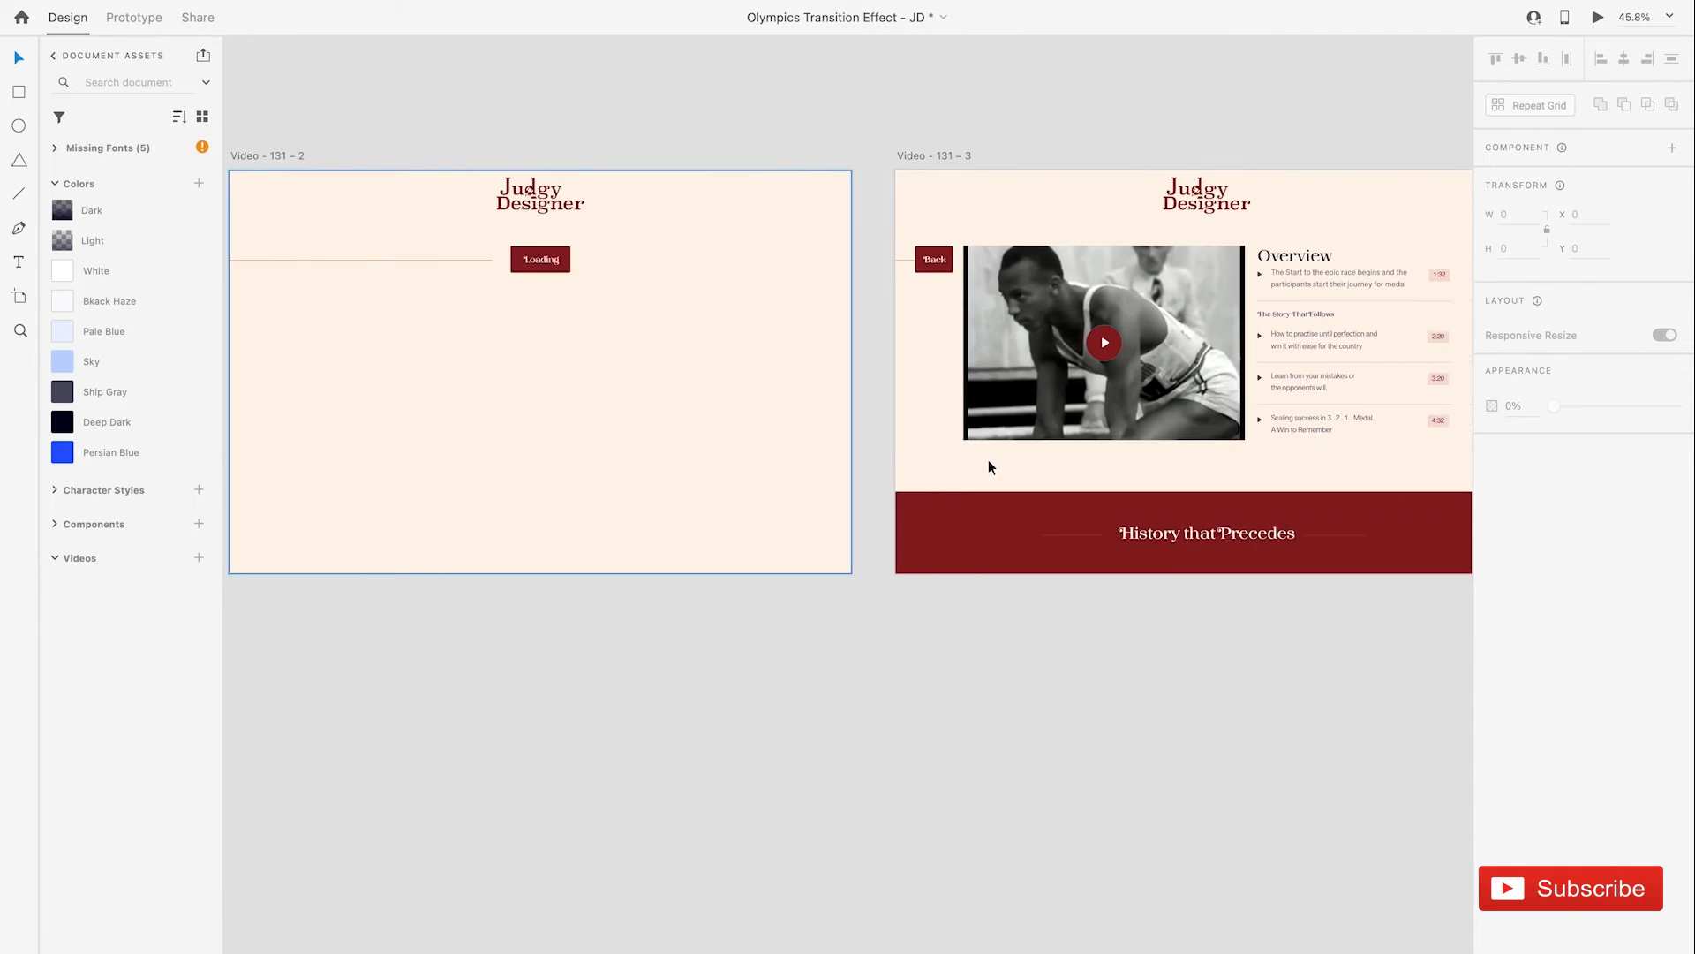
scroll(1087, 353, "left", 8)
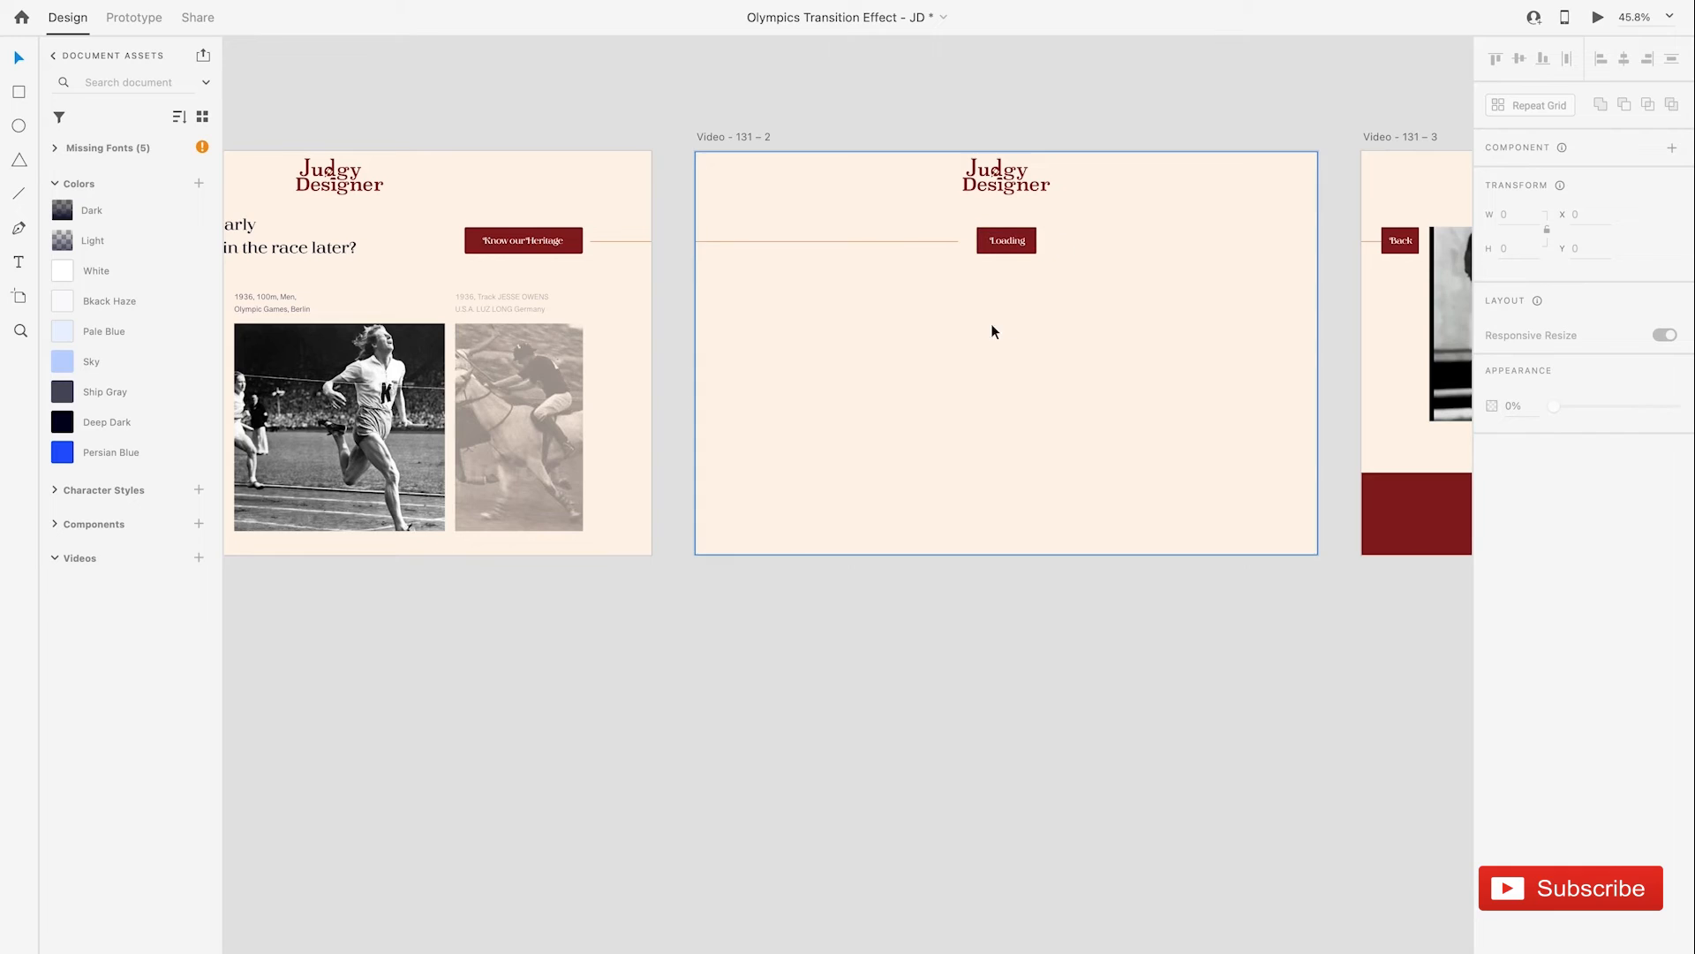
scroll(1041, 311, "right", 5)
left_click(500, 143)
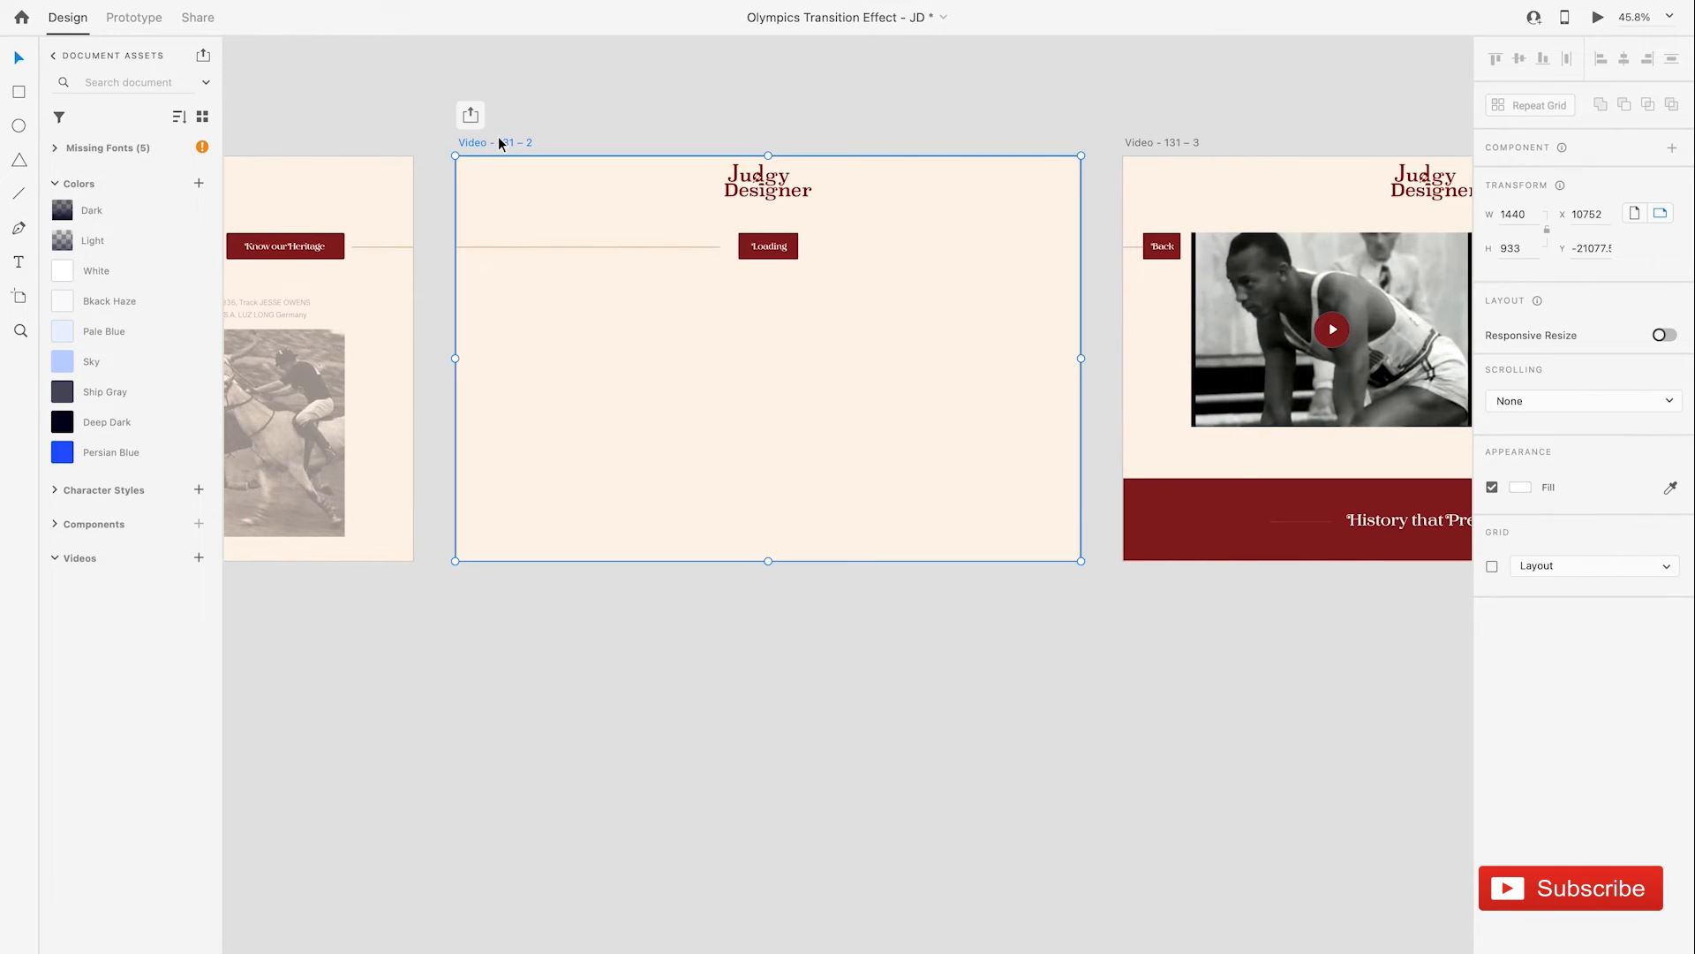
left_click(136, 18)
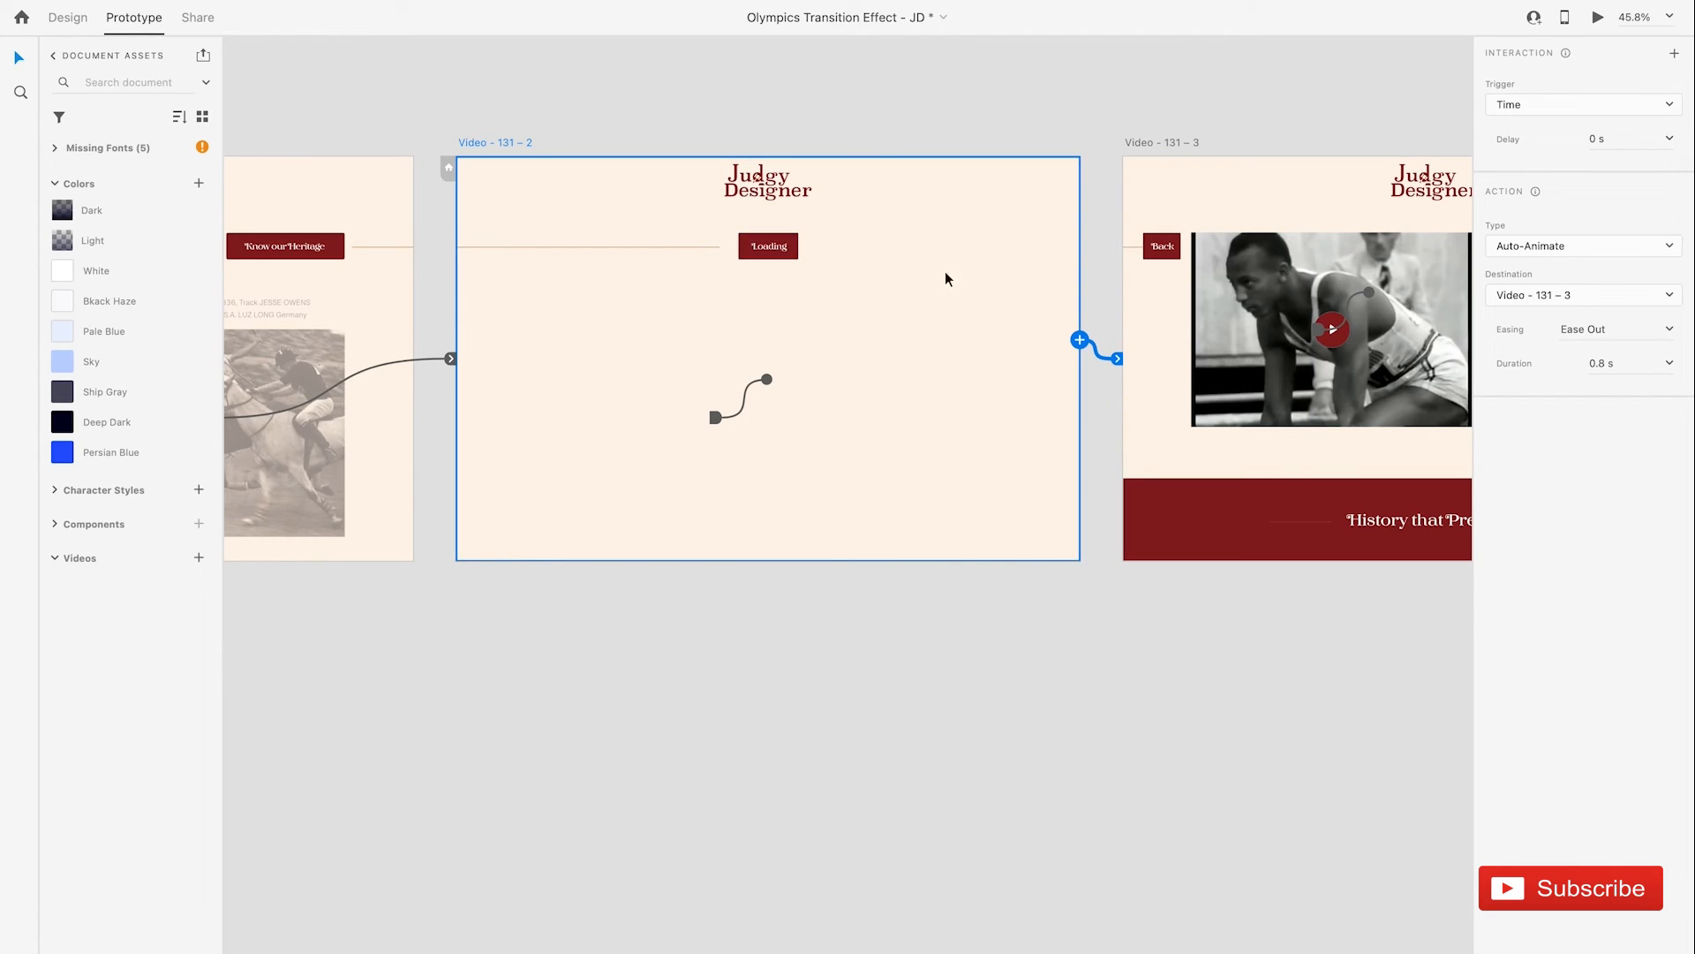
Step: Examine the timed Auto-Animate settings of Video - 131 – 2 and its connection from Image Section - 111 – 2
scroll(887, 276, "down", 2)
scroll(888, 276, "left", 2)
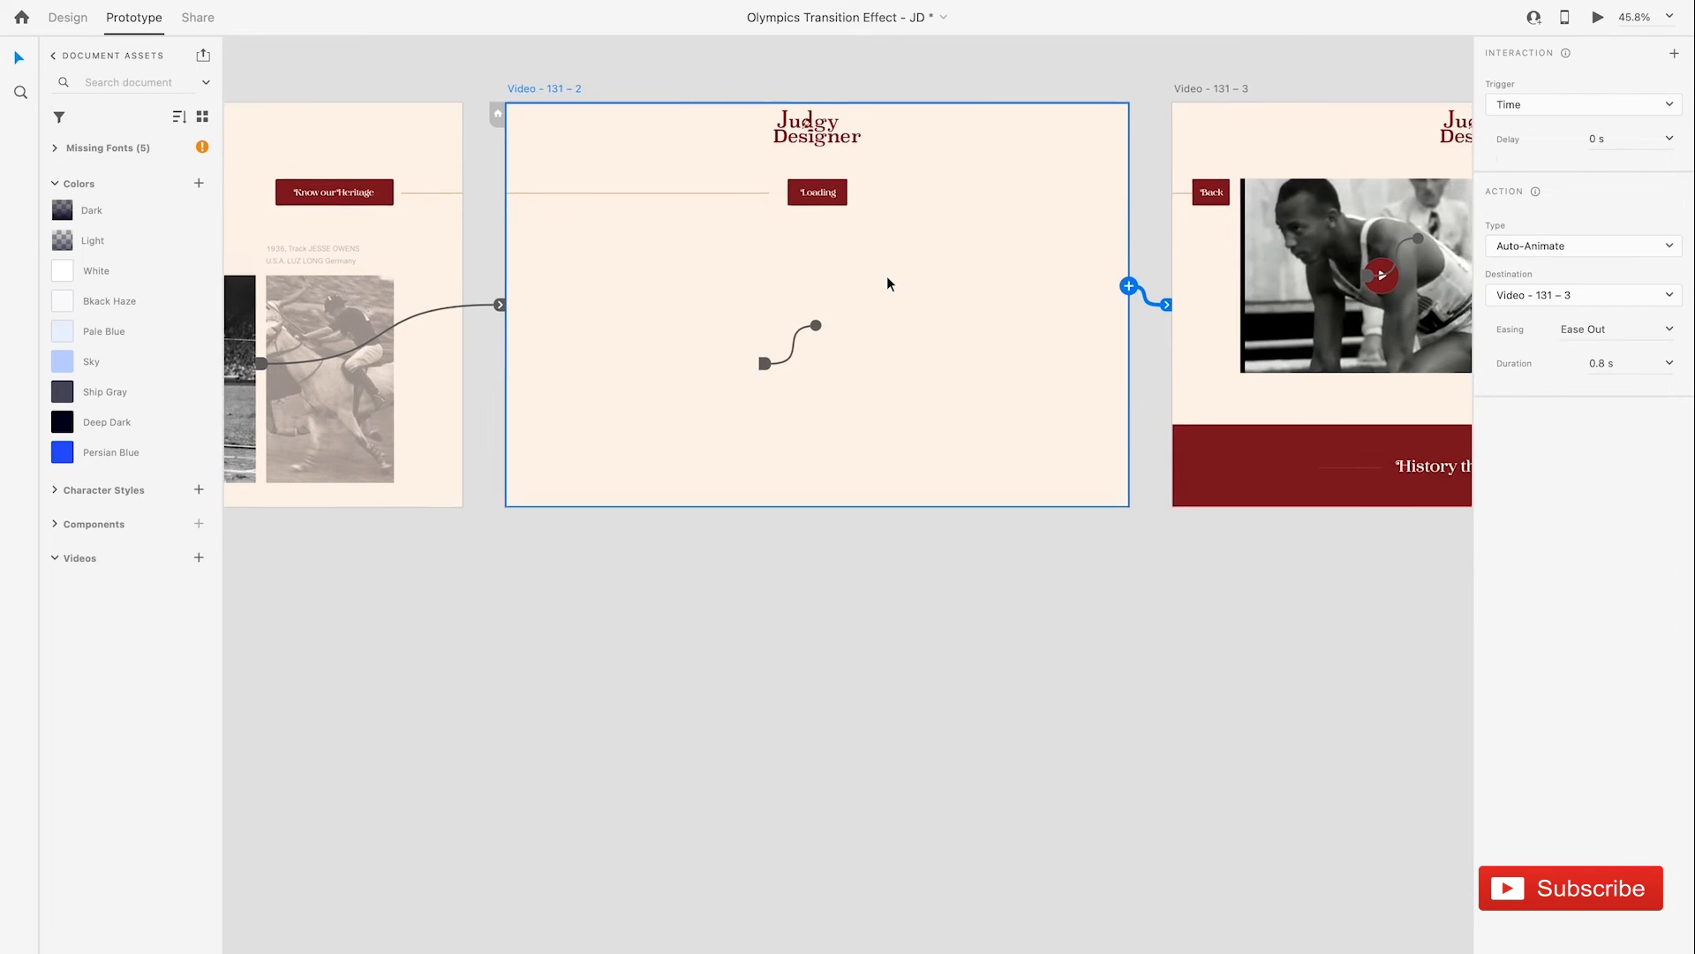
scroll(991, 175, "up", 1)
scroll(990, 175, "right", 1)
scroll(991, 181, "up", 1)
scroll(991, 181, "right", 1)
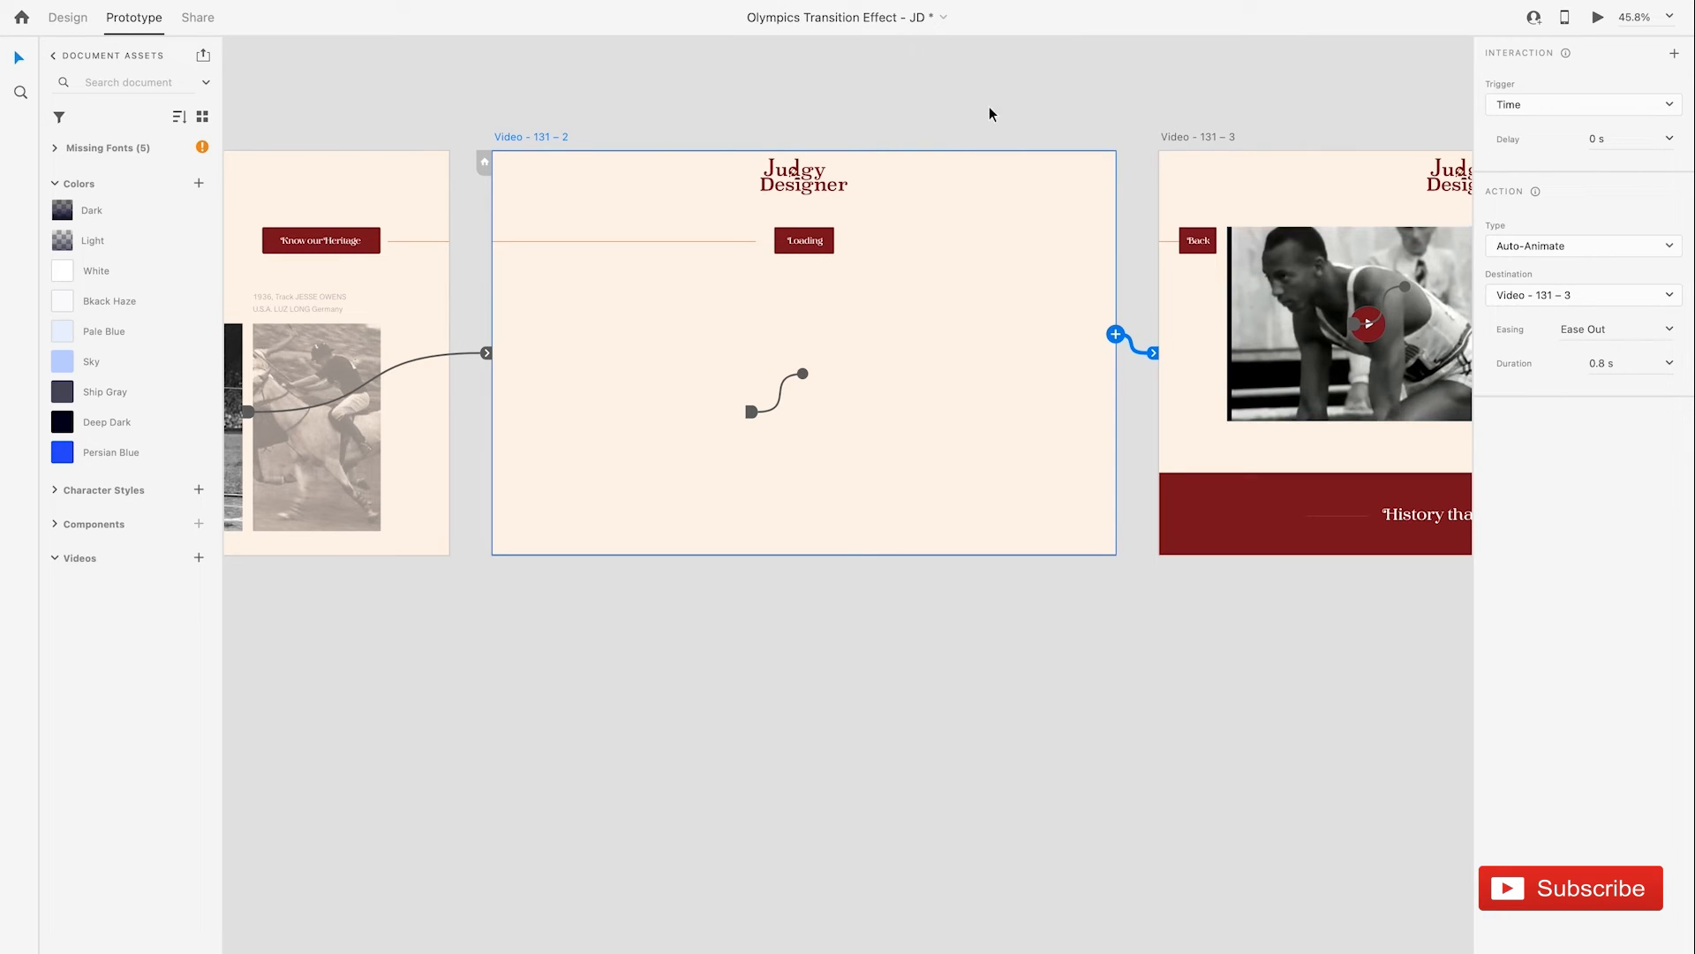
scroll(1402, 138, "left", 3)
scroll(1402, 138, "down", 1)
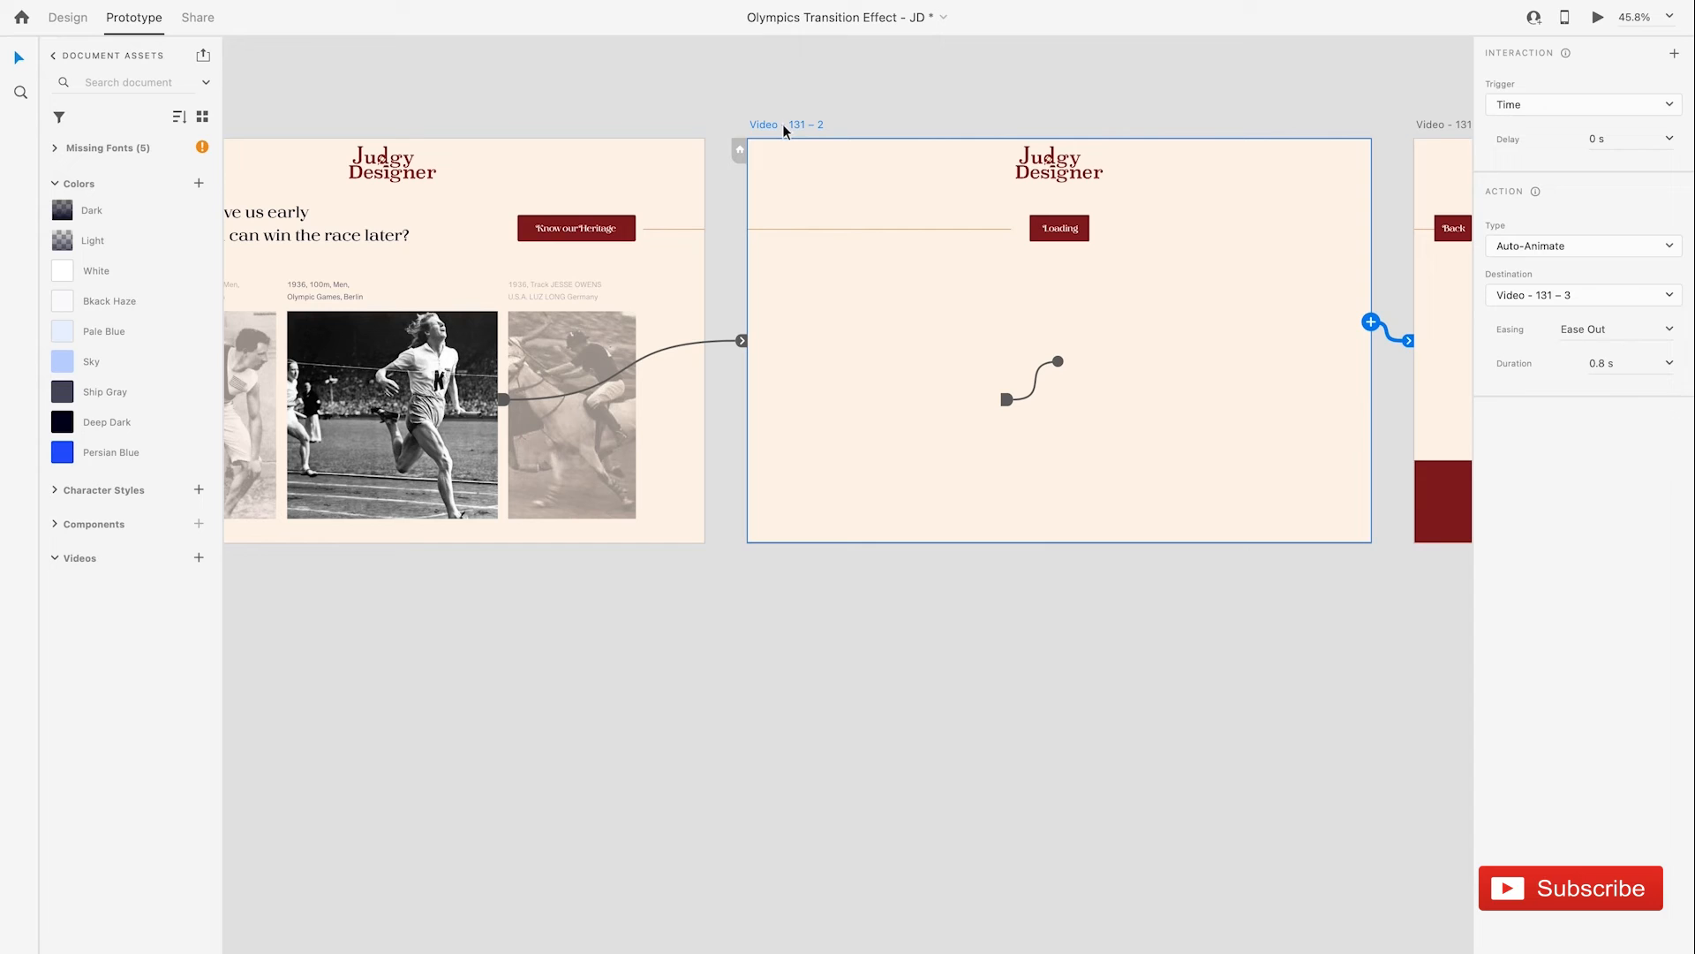
scroll(783, 124, "left", 3)
scroll(782, 124, "up", 1)
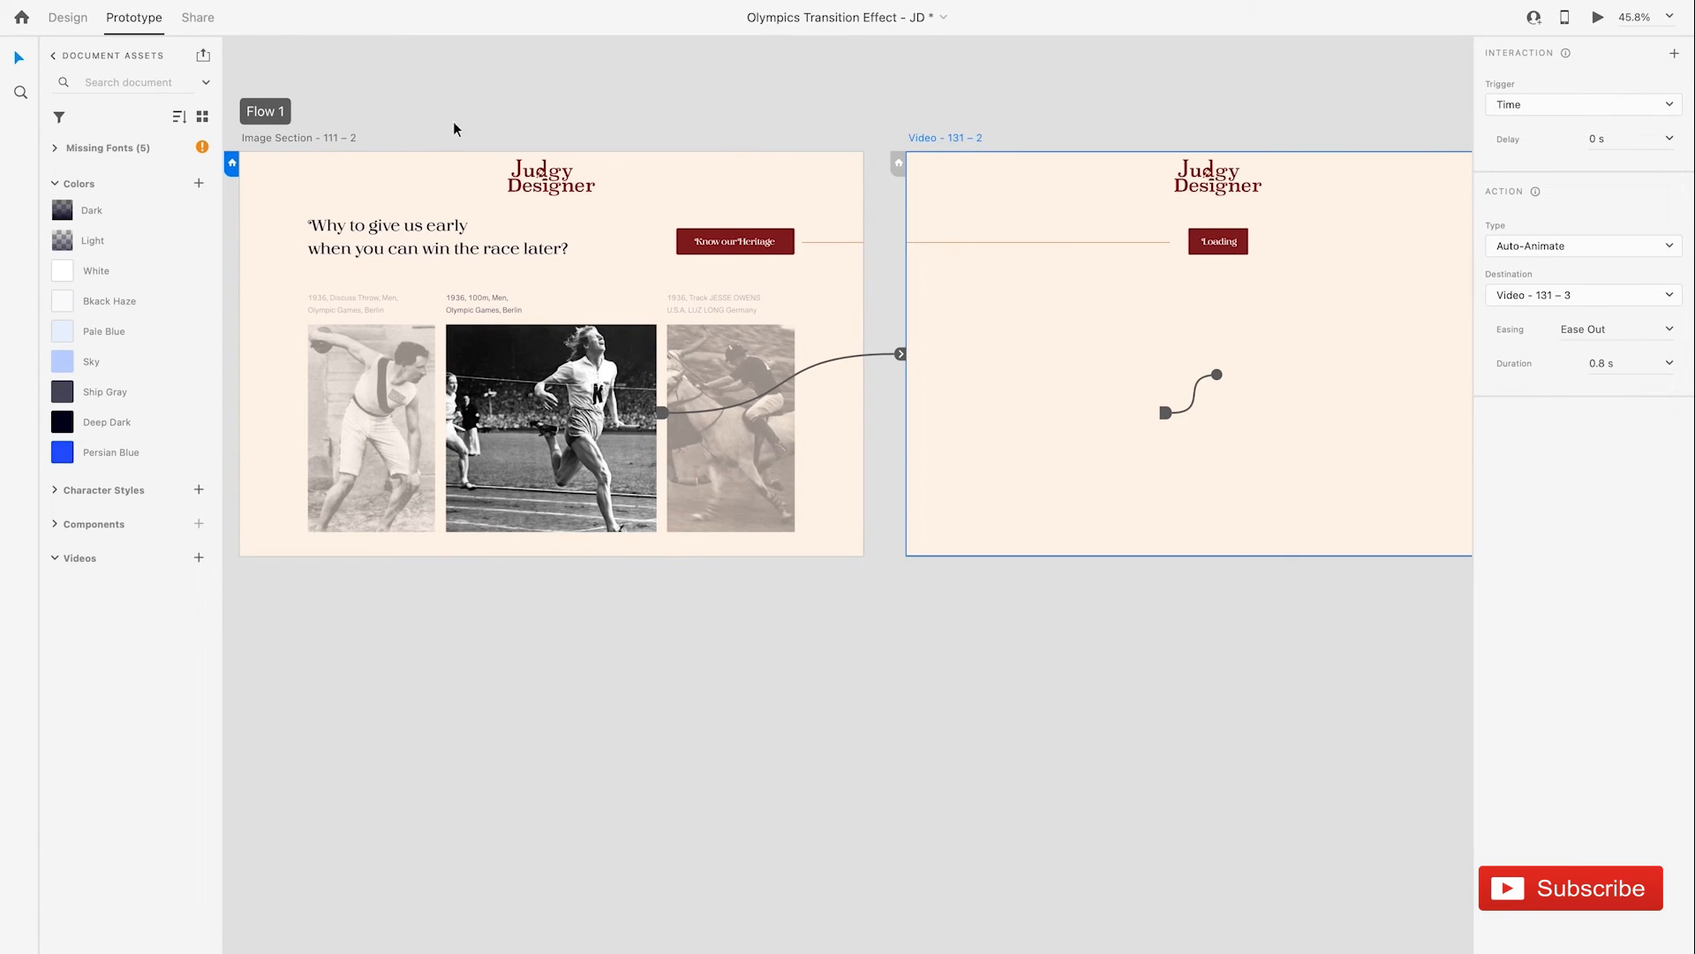
Step: Open the timed Video Playback interaction of the video on Video - 131 – 3 and choose Toggle Play / Pause as its playback
scroll(524, 128, "right", 10)
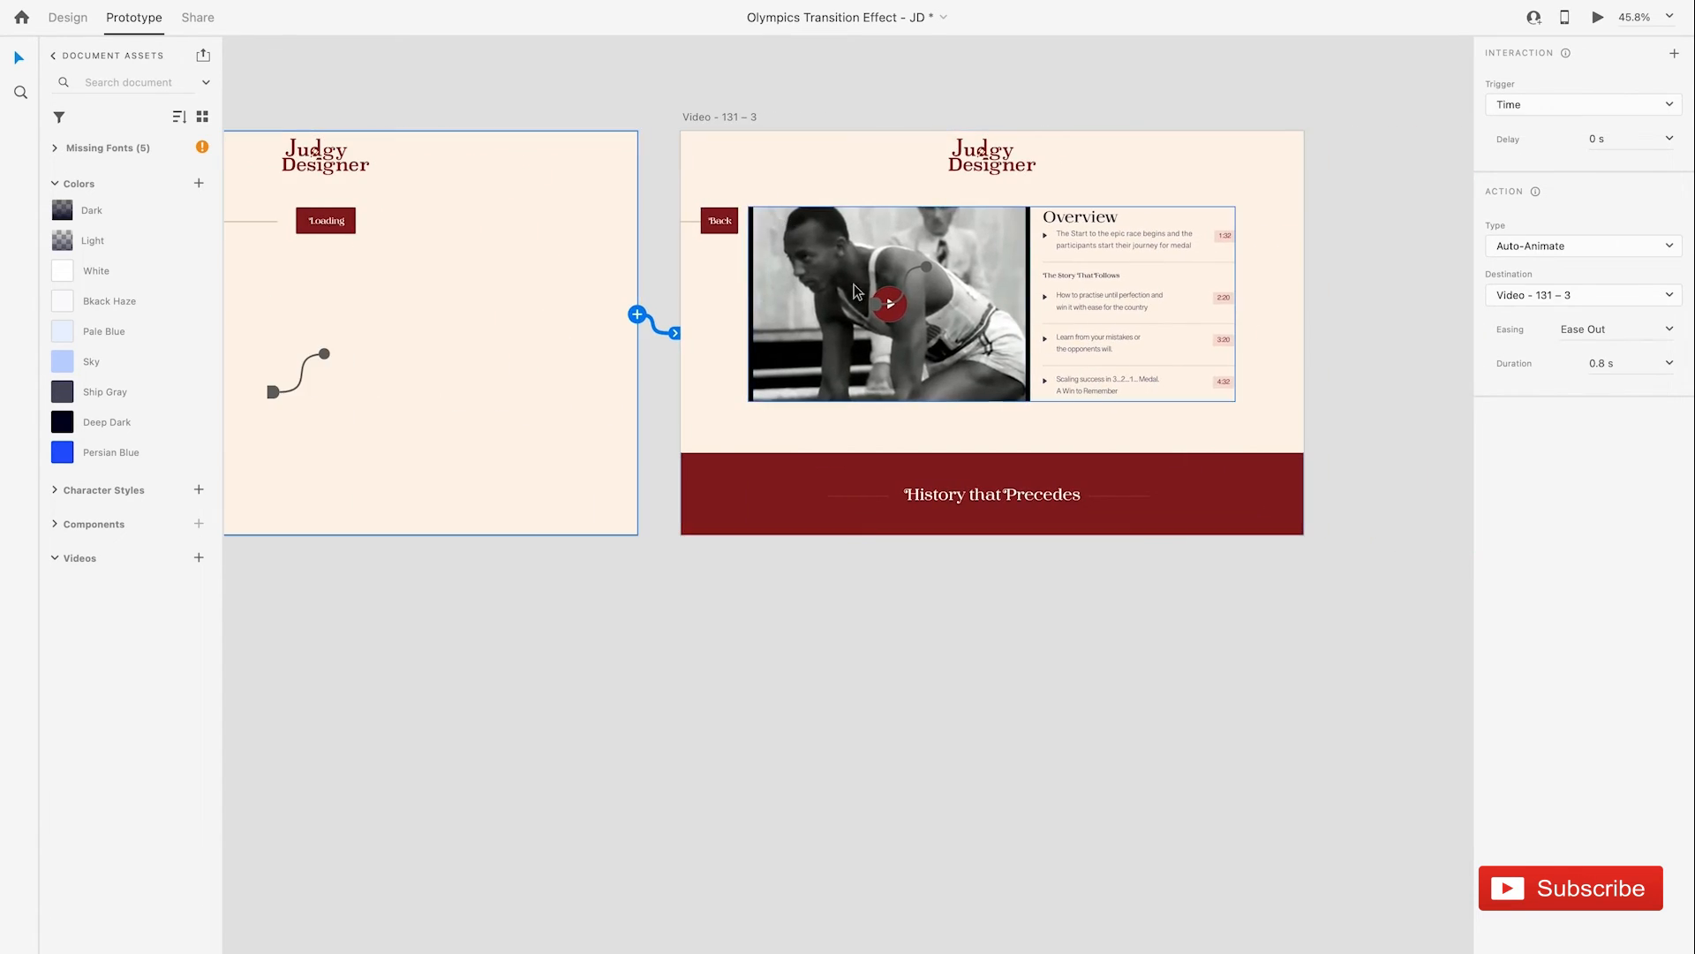
scroll(925, 336, "right", 2)
left_click(976, 300)
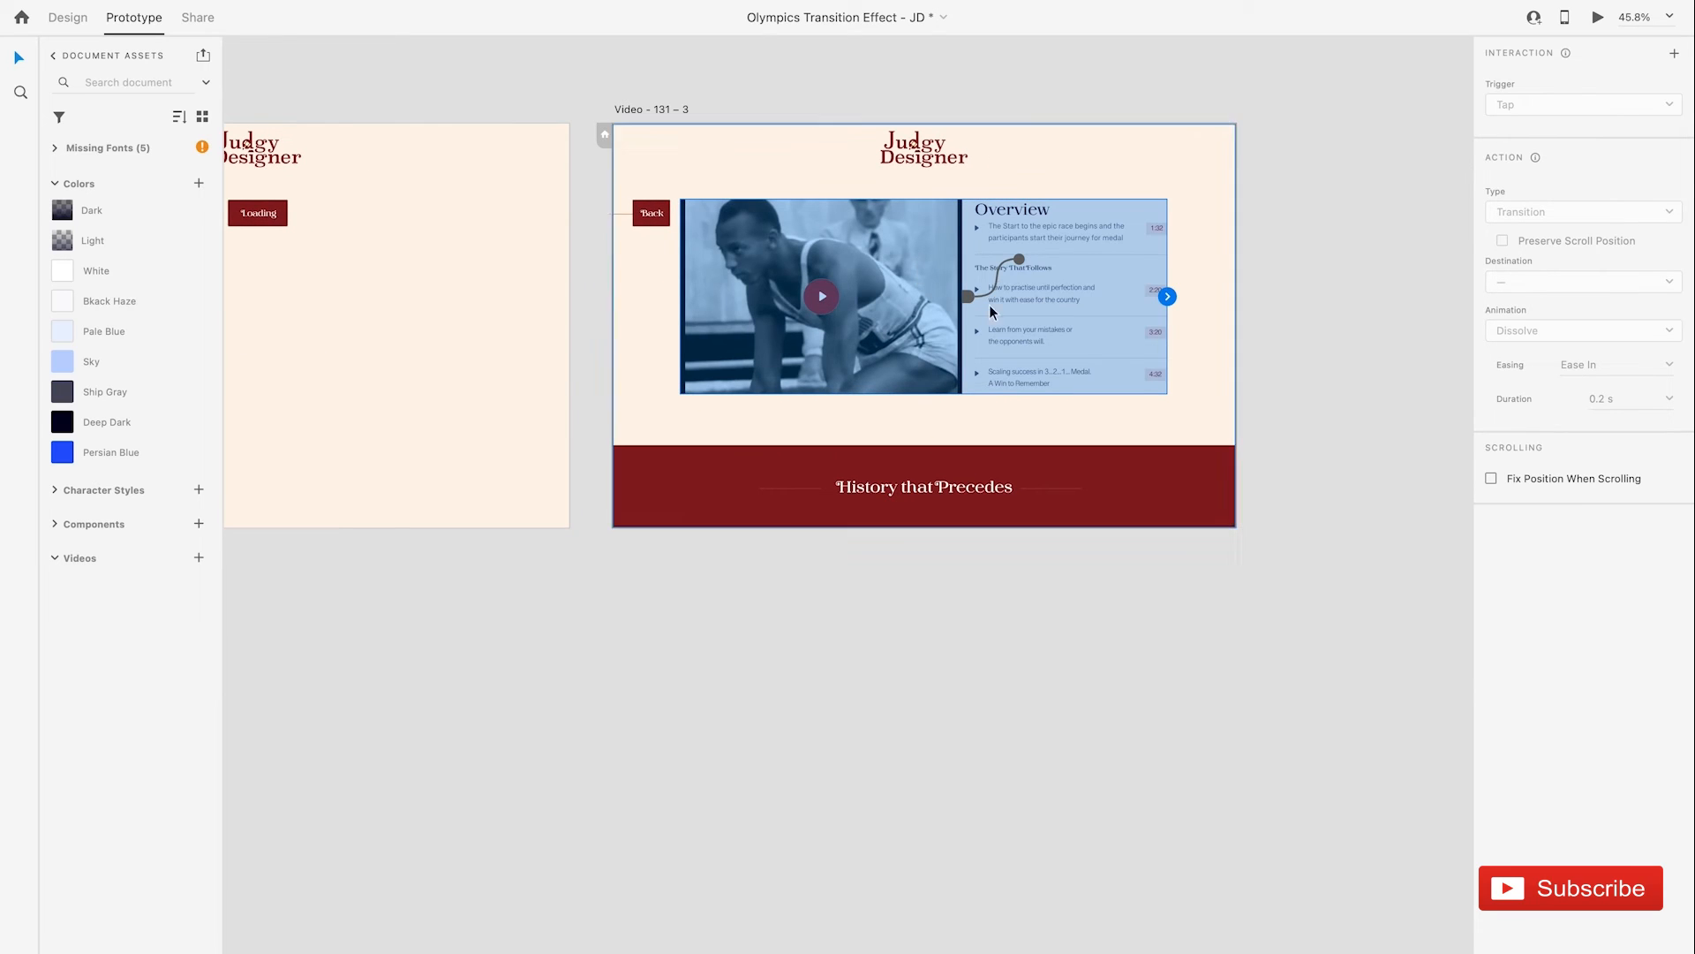
left_click_drag(977, 304, 977, 304)
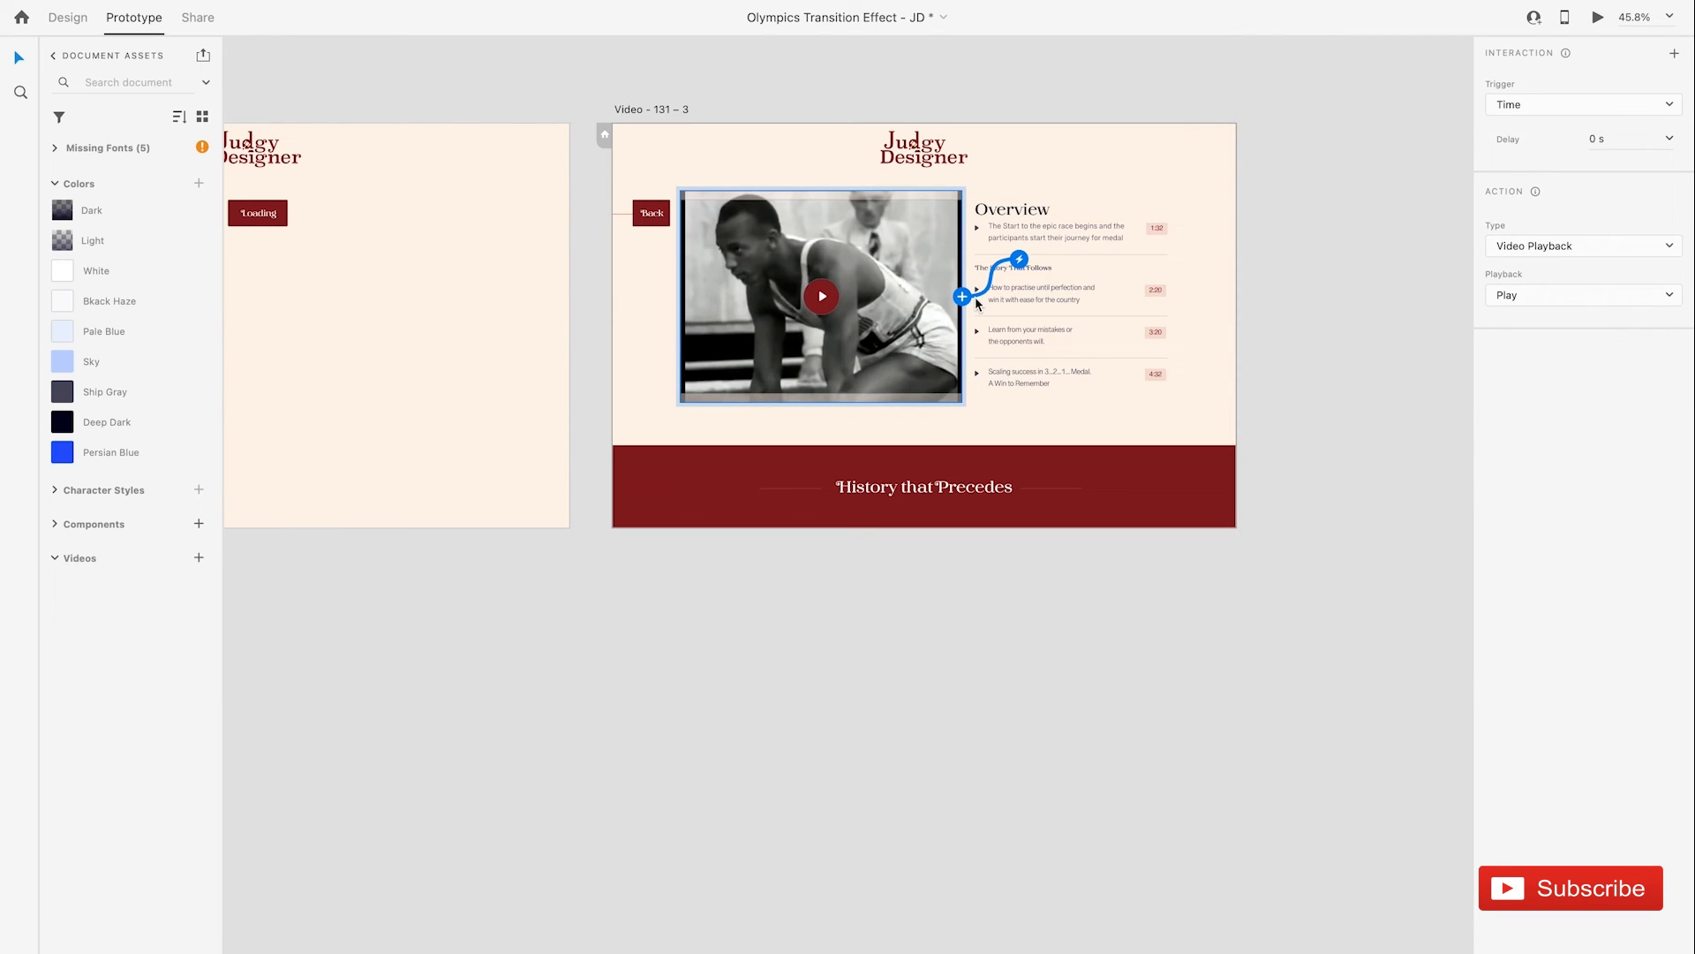
left_click(1599, 294)
left_click(1598, 290)
left_click(1561, 295)
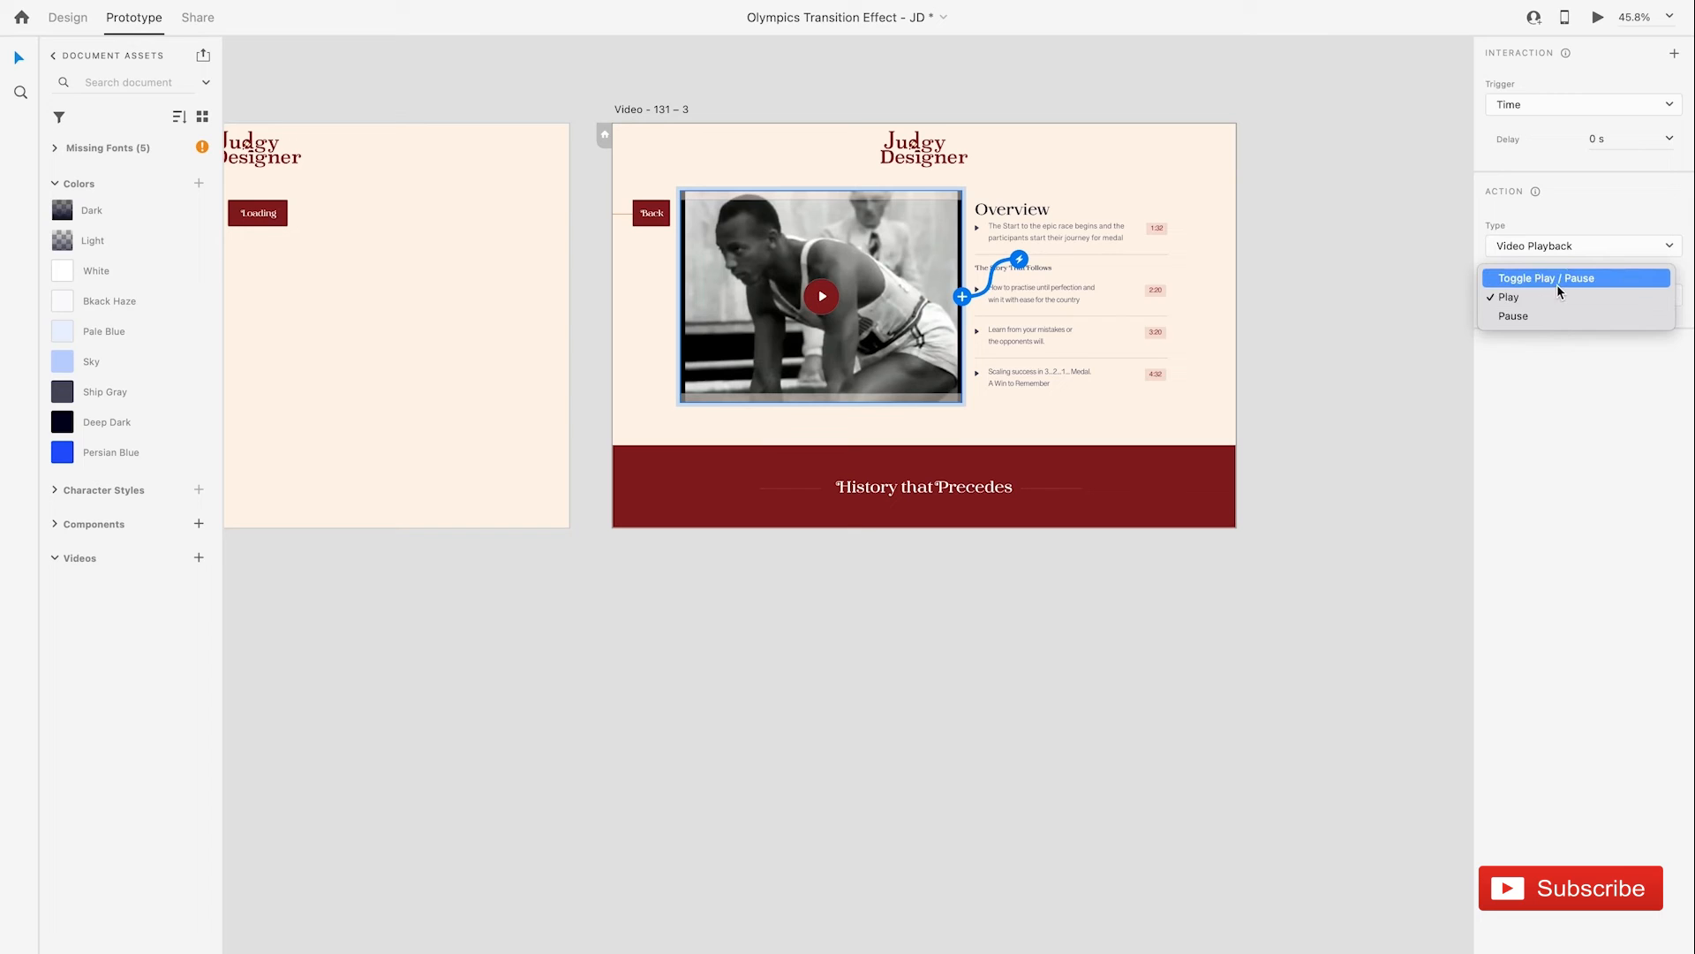
left_click(1559, 281)
Step: Preview Video - 131 – 3, tap the running video to test its playback, and close the preview
left_click(1033, 176)
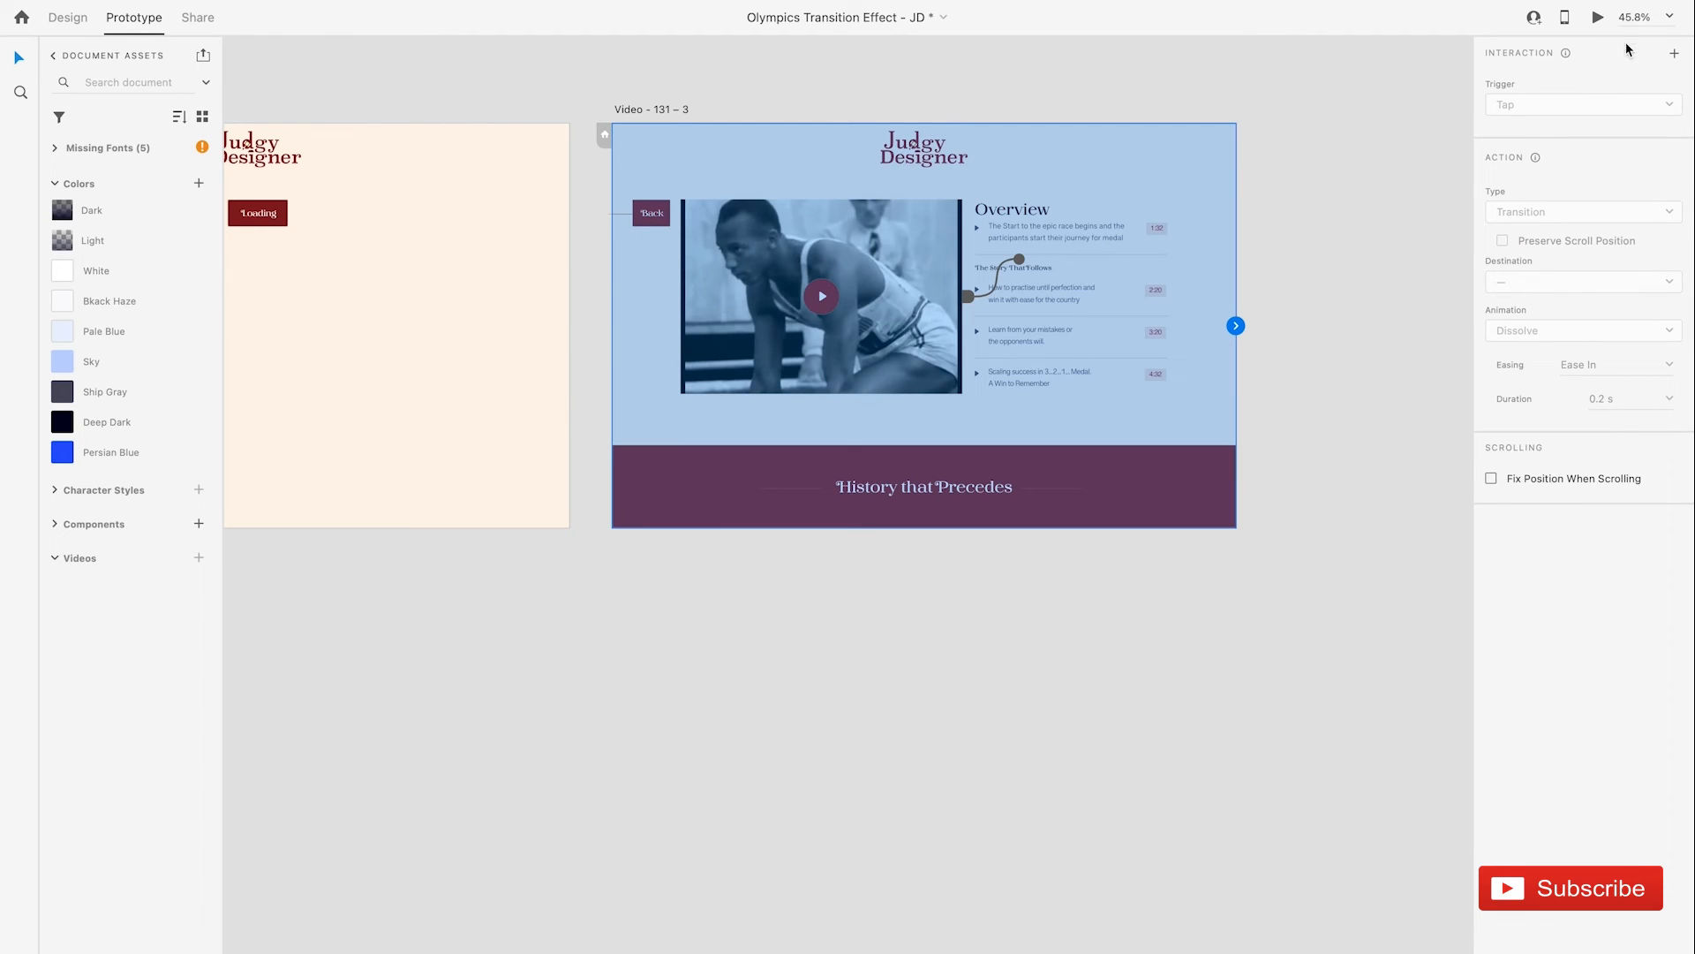
left_click(1594, 18)
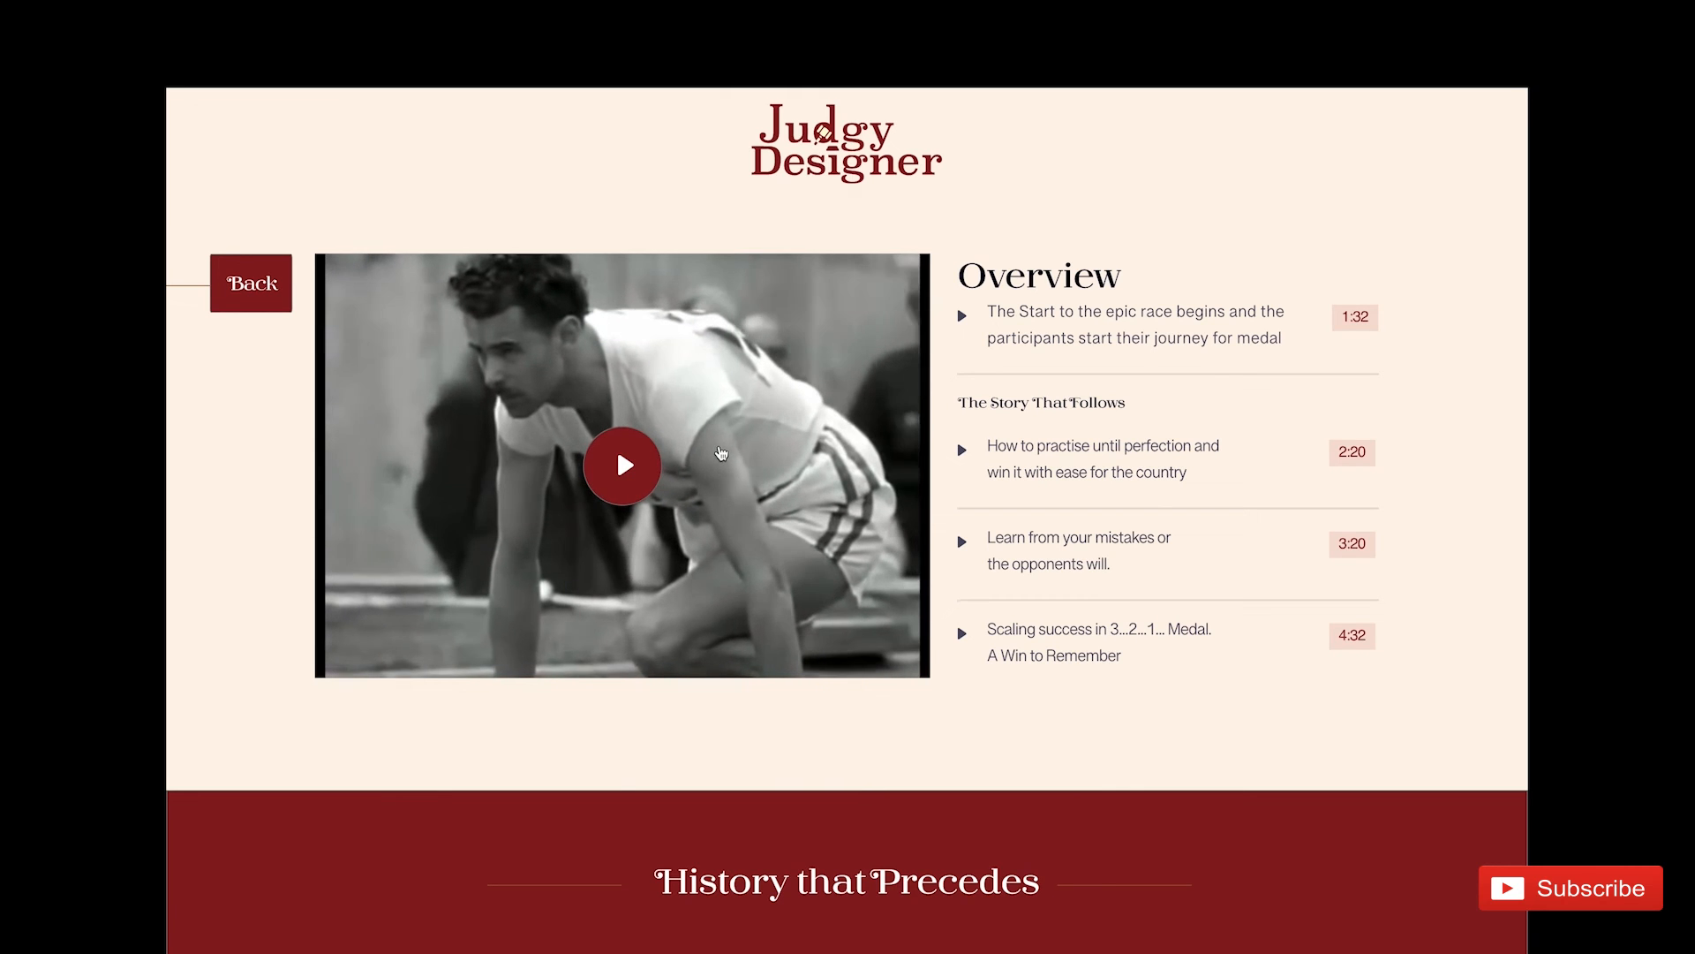
left_click(720, 450)
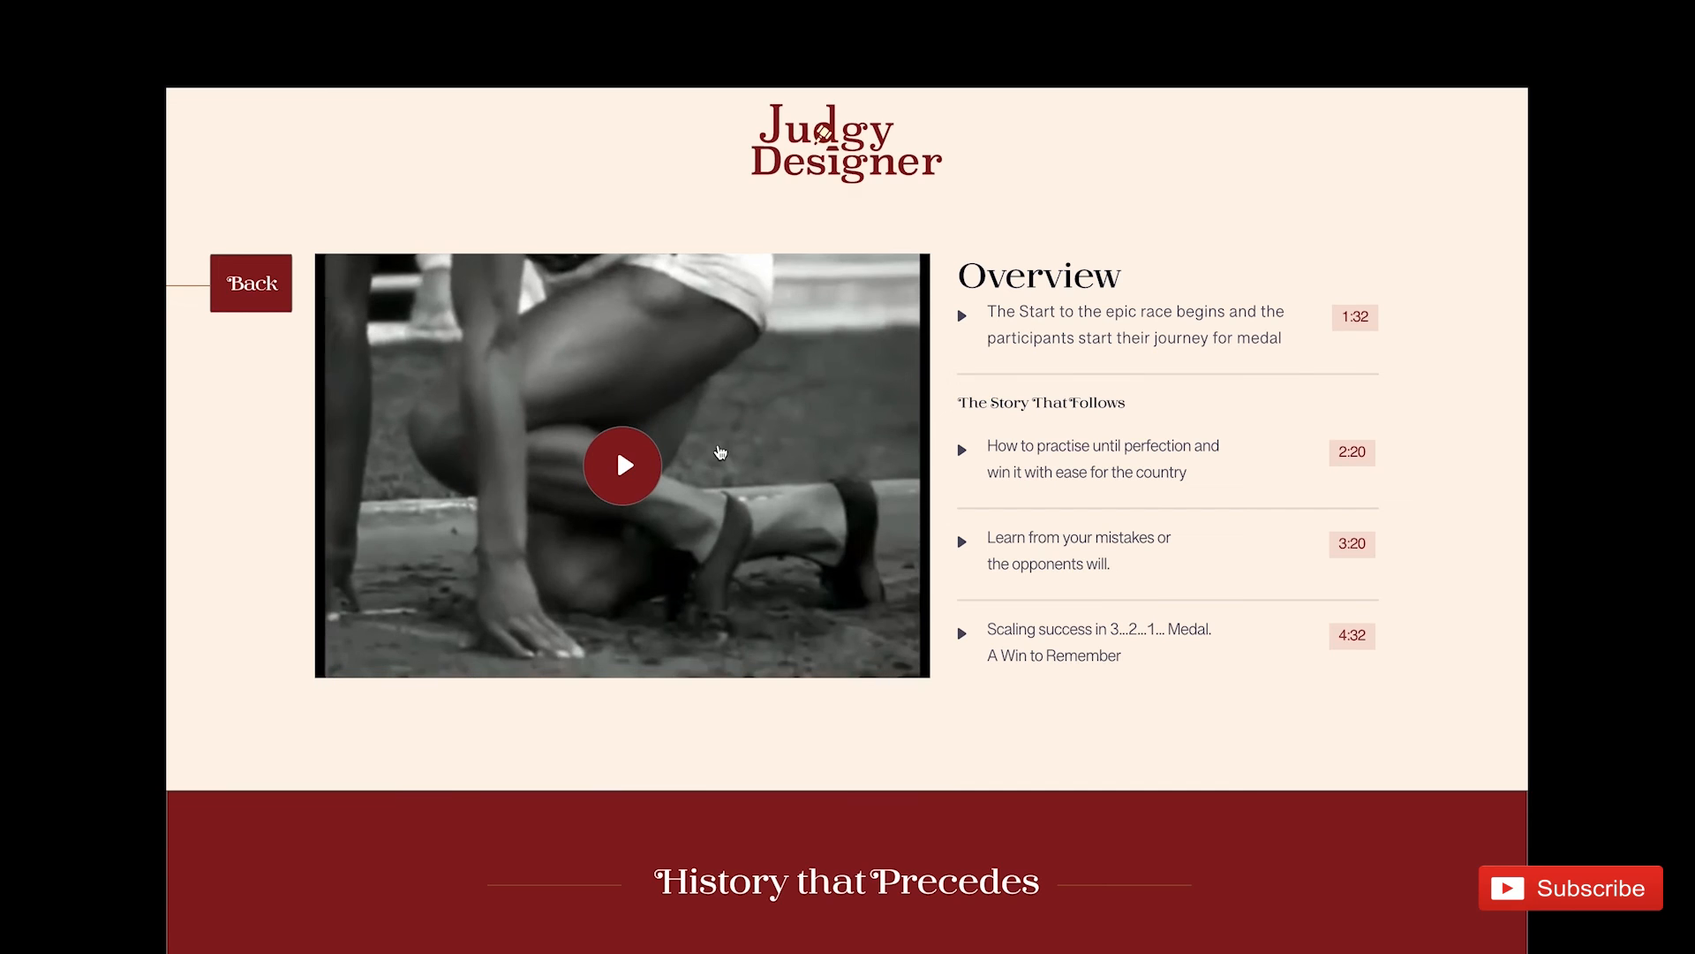
key("Escape")
left_click(351, 42)
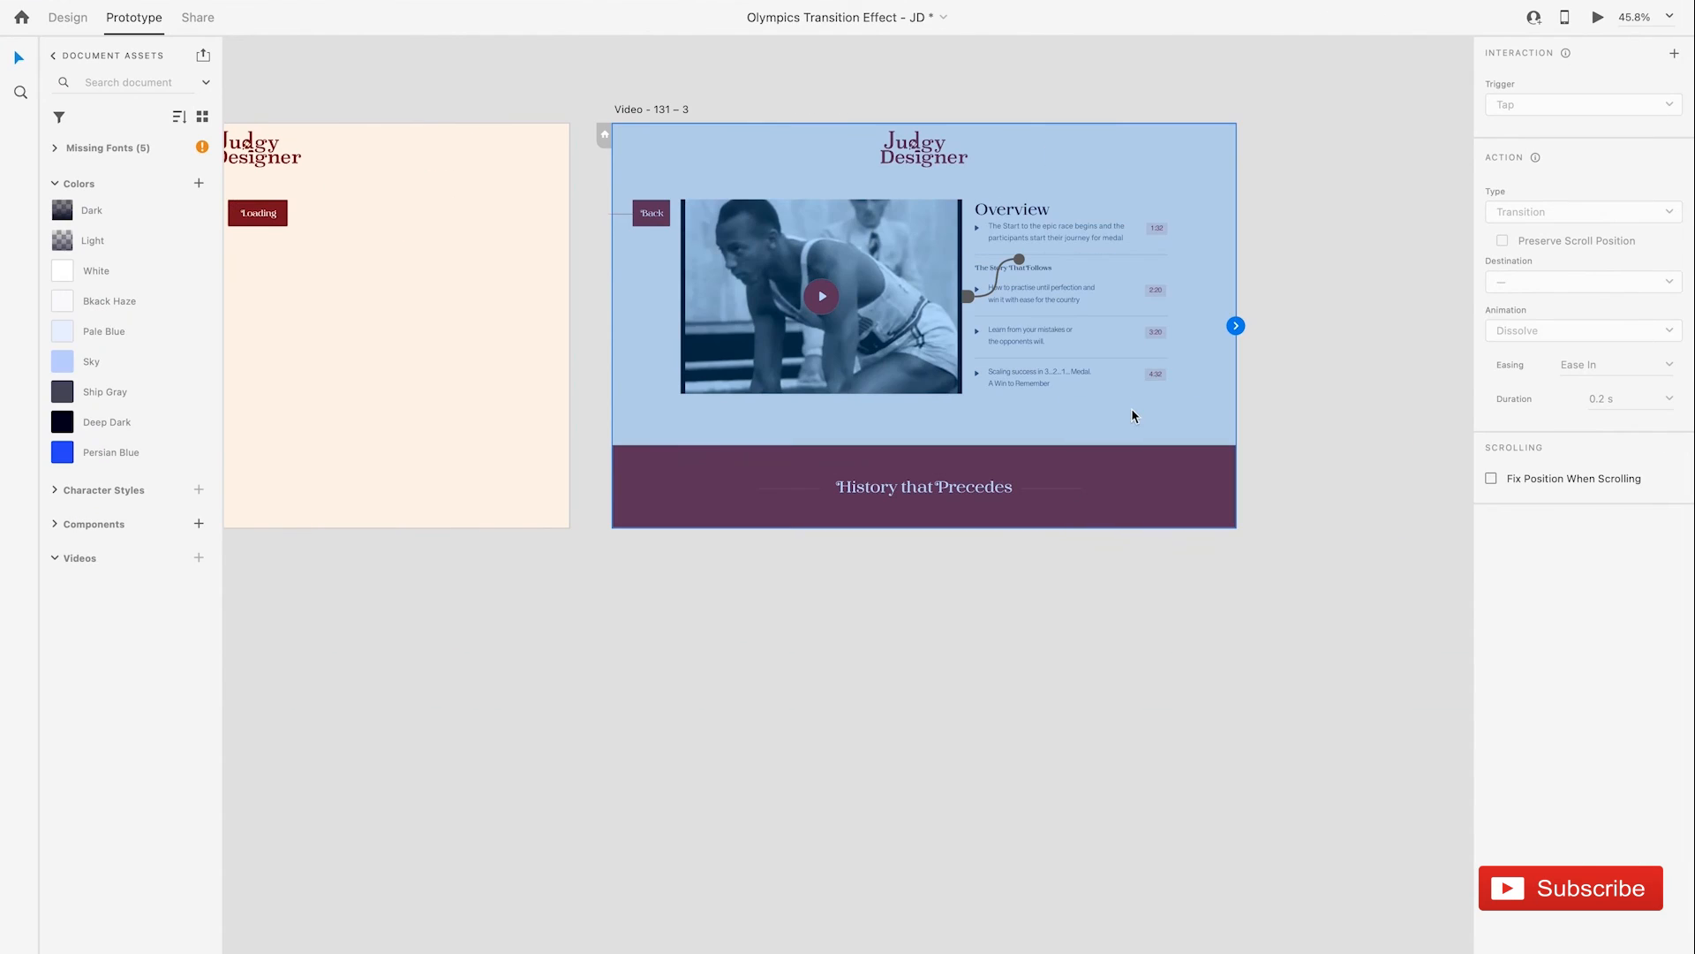
Step: Select the tap interaction of the video on Video - 131 – 3 and set its playback to Play
left_click(1395, 408)
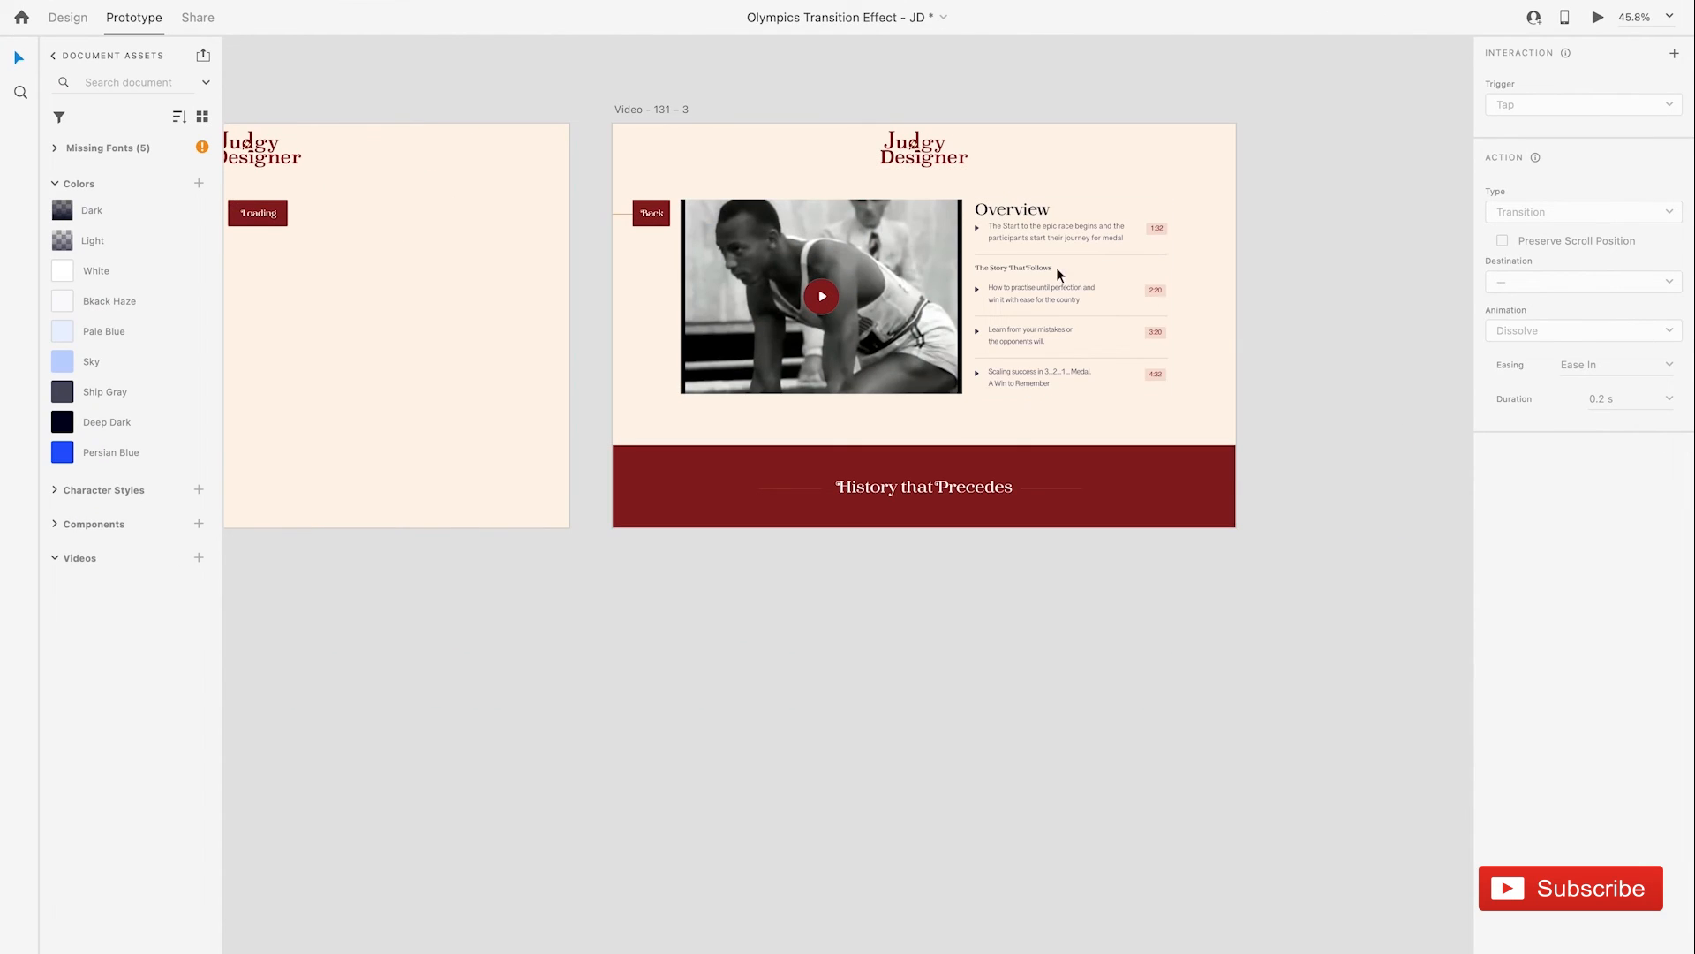
left_click(738, 250)
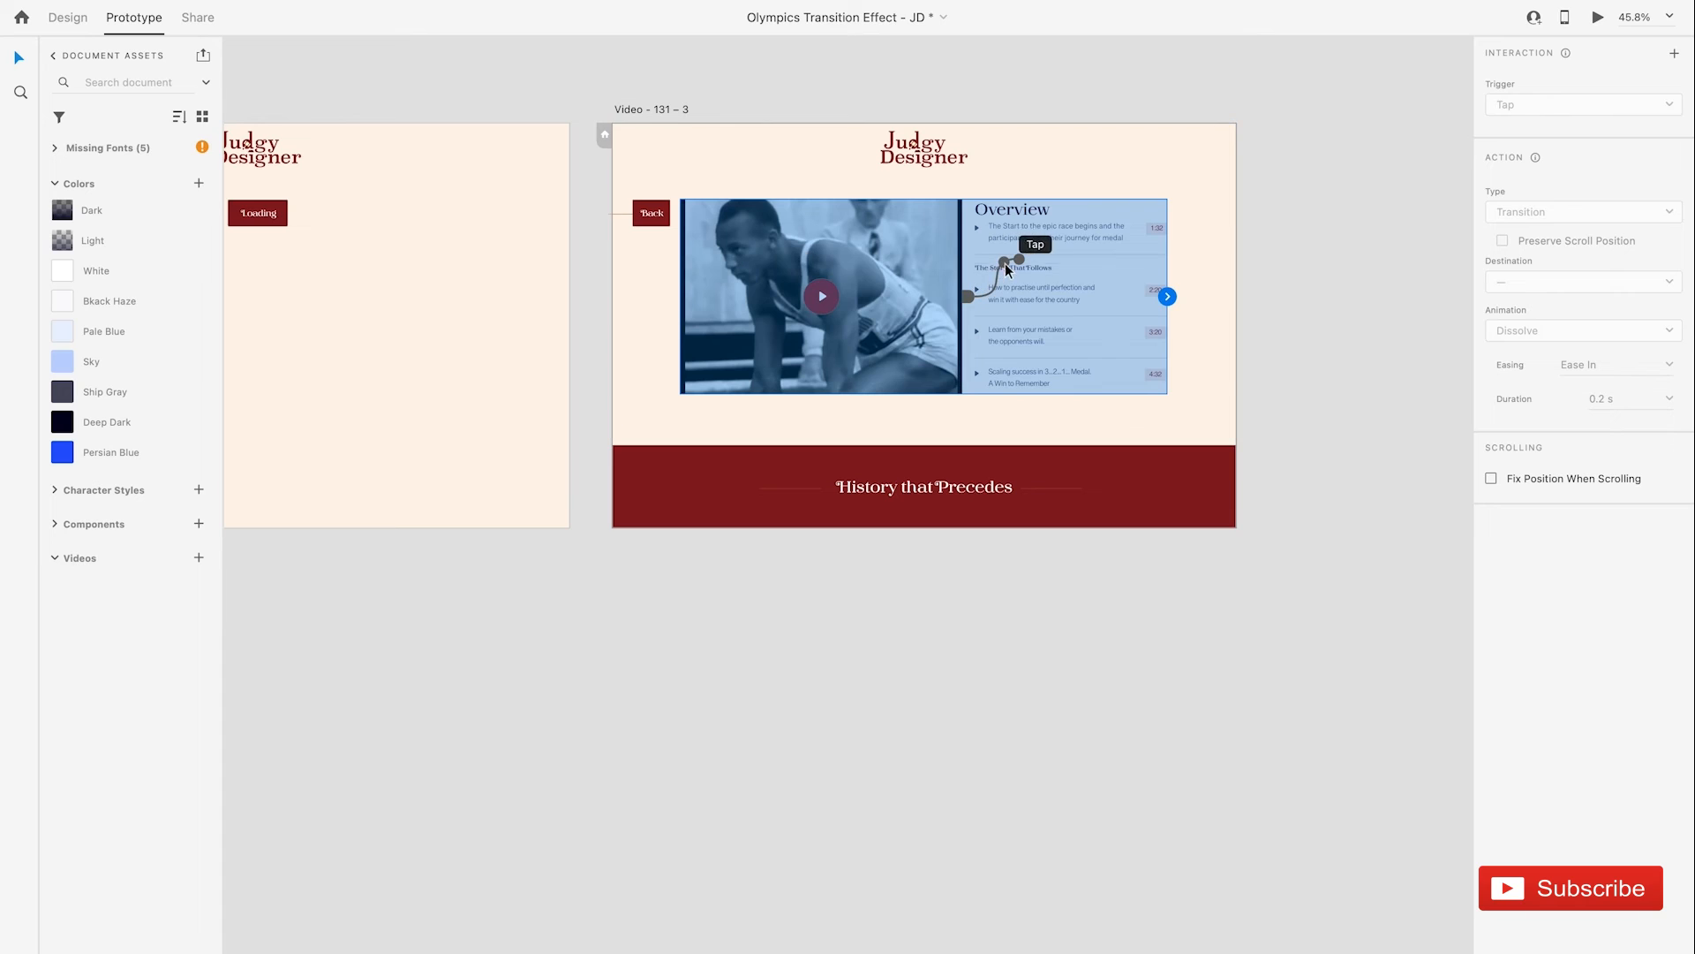
left_click(1018, 259)
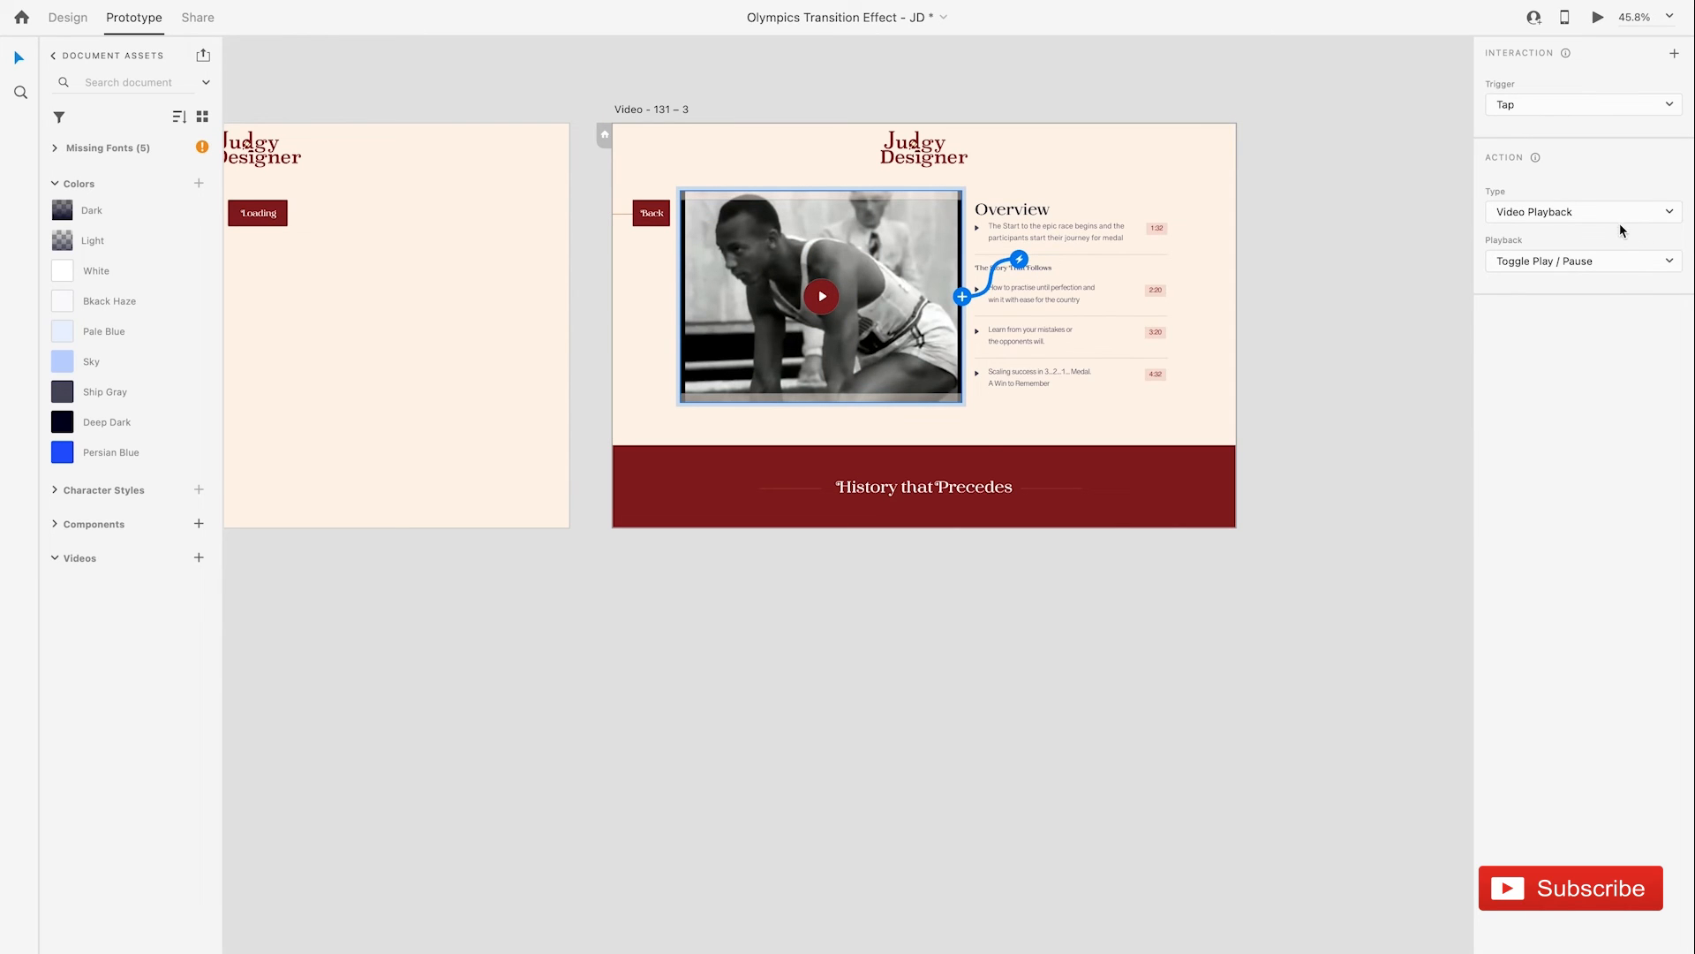
left_click(1609, 261)
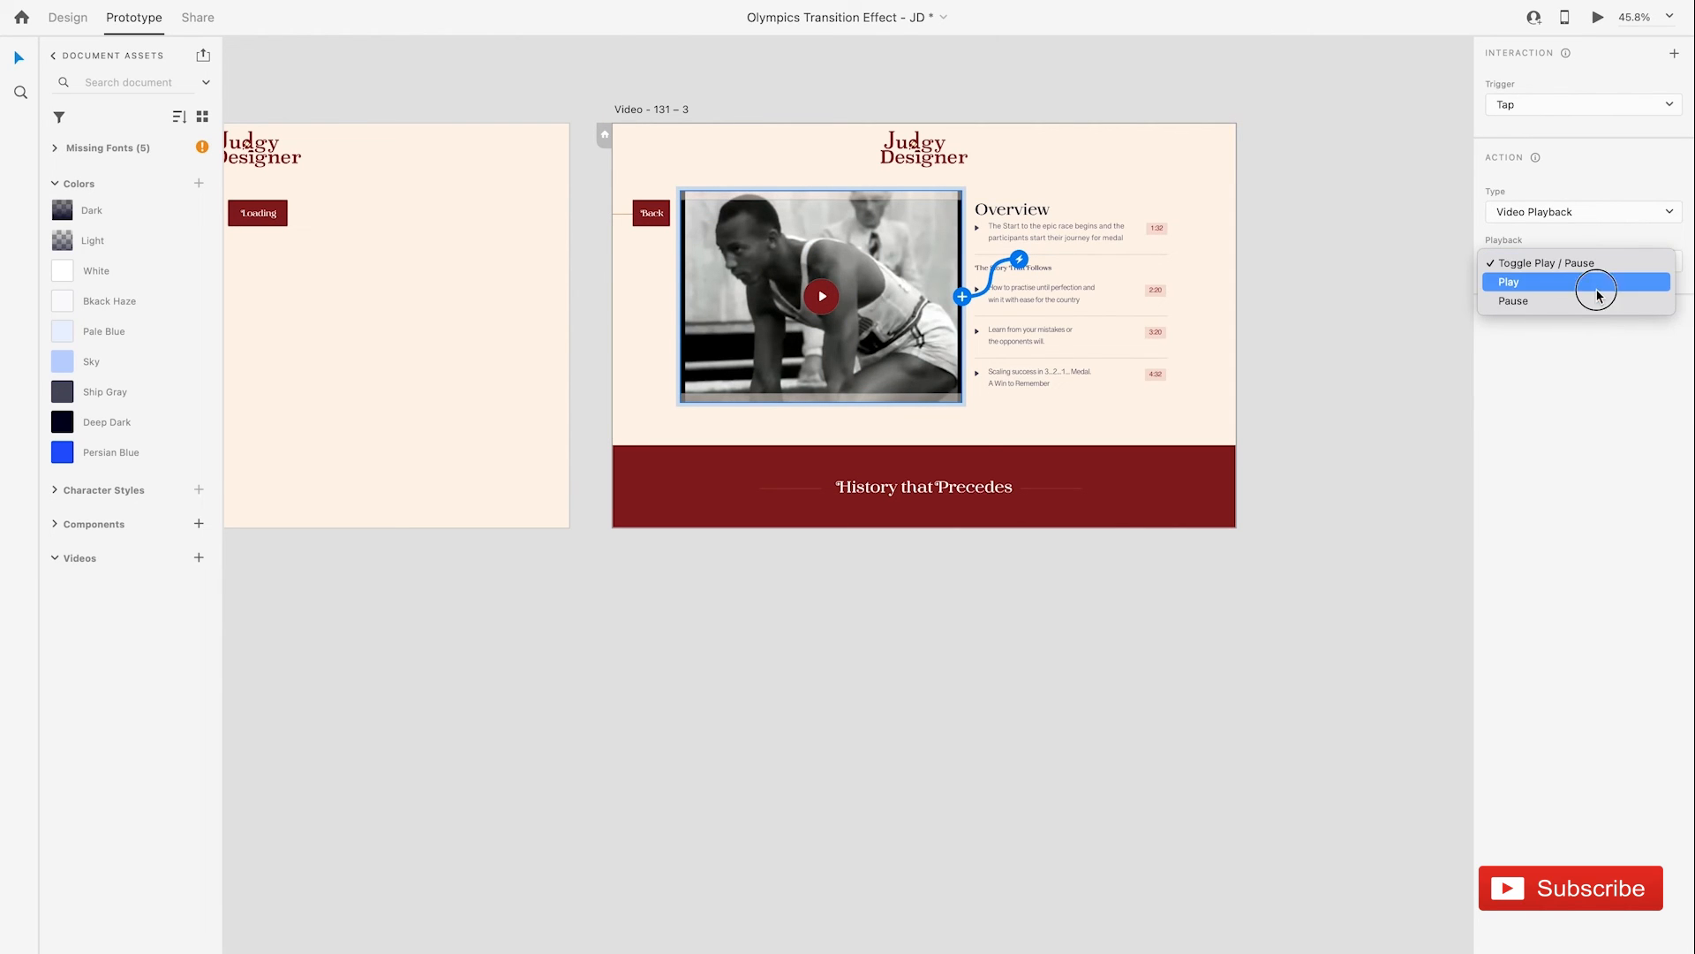
left_click(1595, 281)
Step: Select the Image Section - 111 – 2 artboard, return to Design mode, and preview the prototype from that artboard before closing the preview
left_click(667, 108)
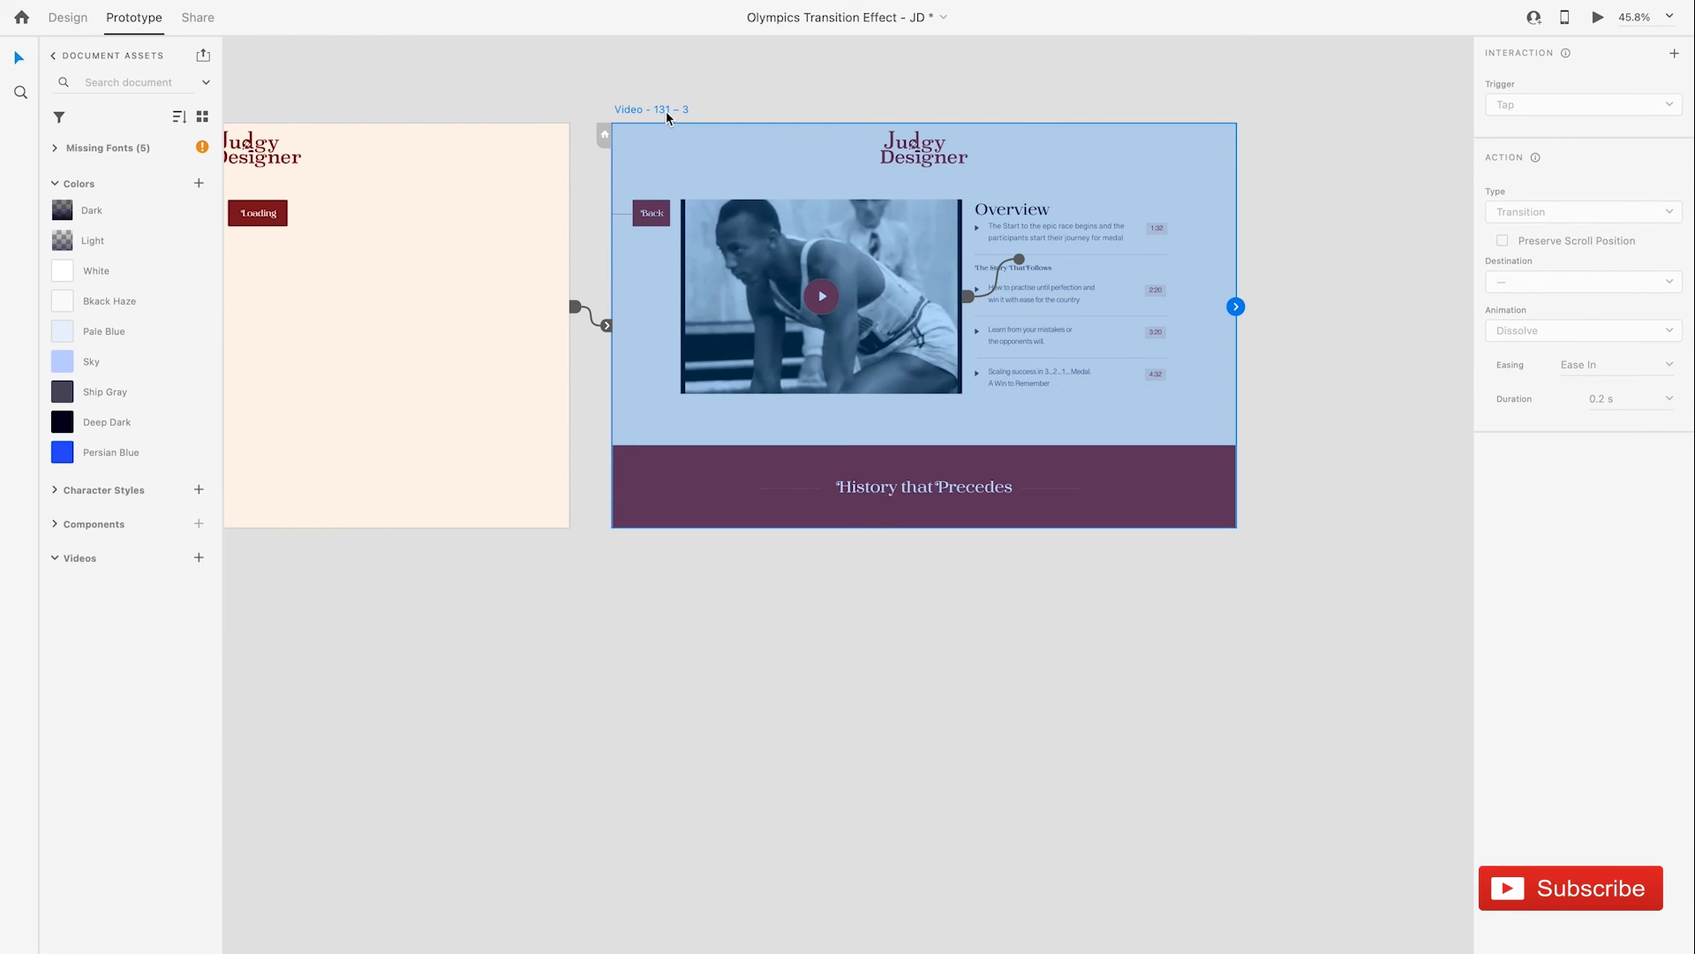
scroll(1185, 276, "down", 5)
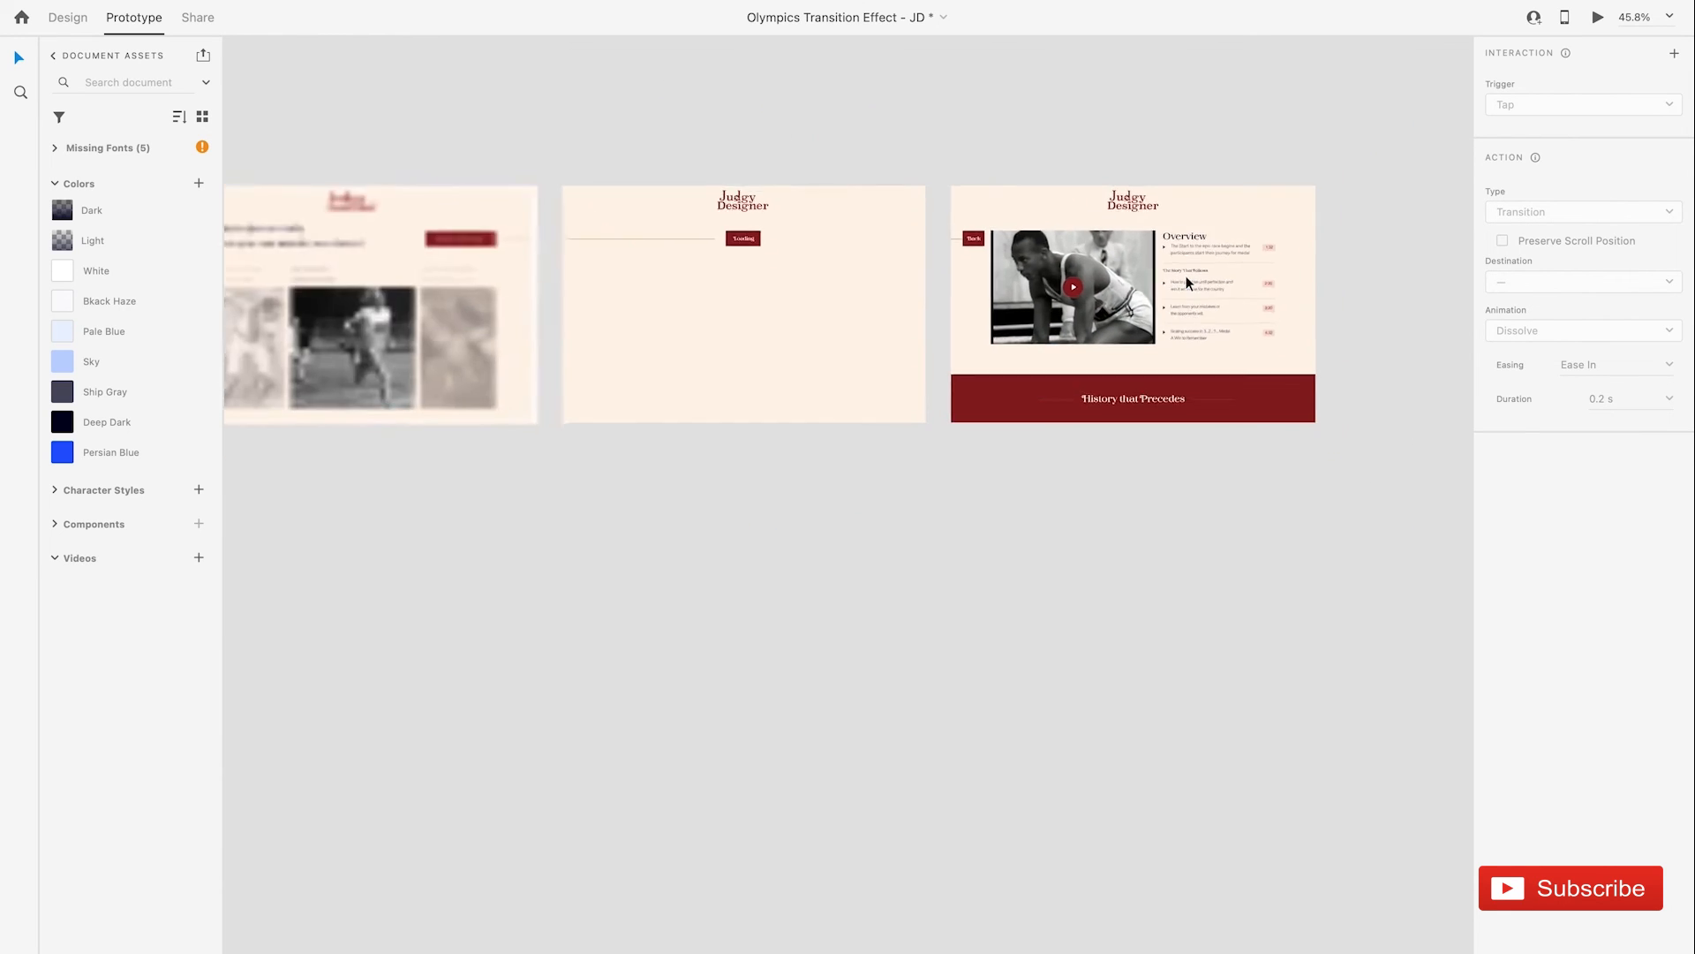
scroll(1186, 277, "left", 5)
left_click(589, 181)
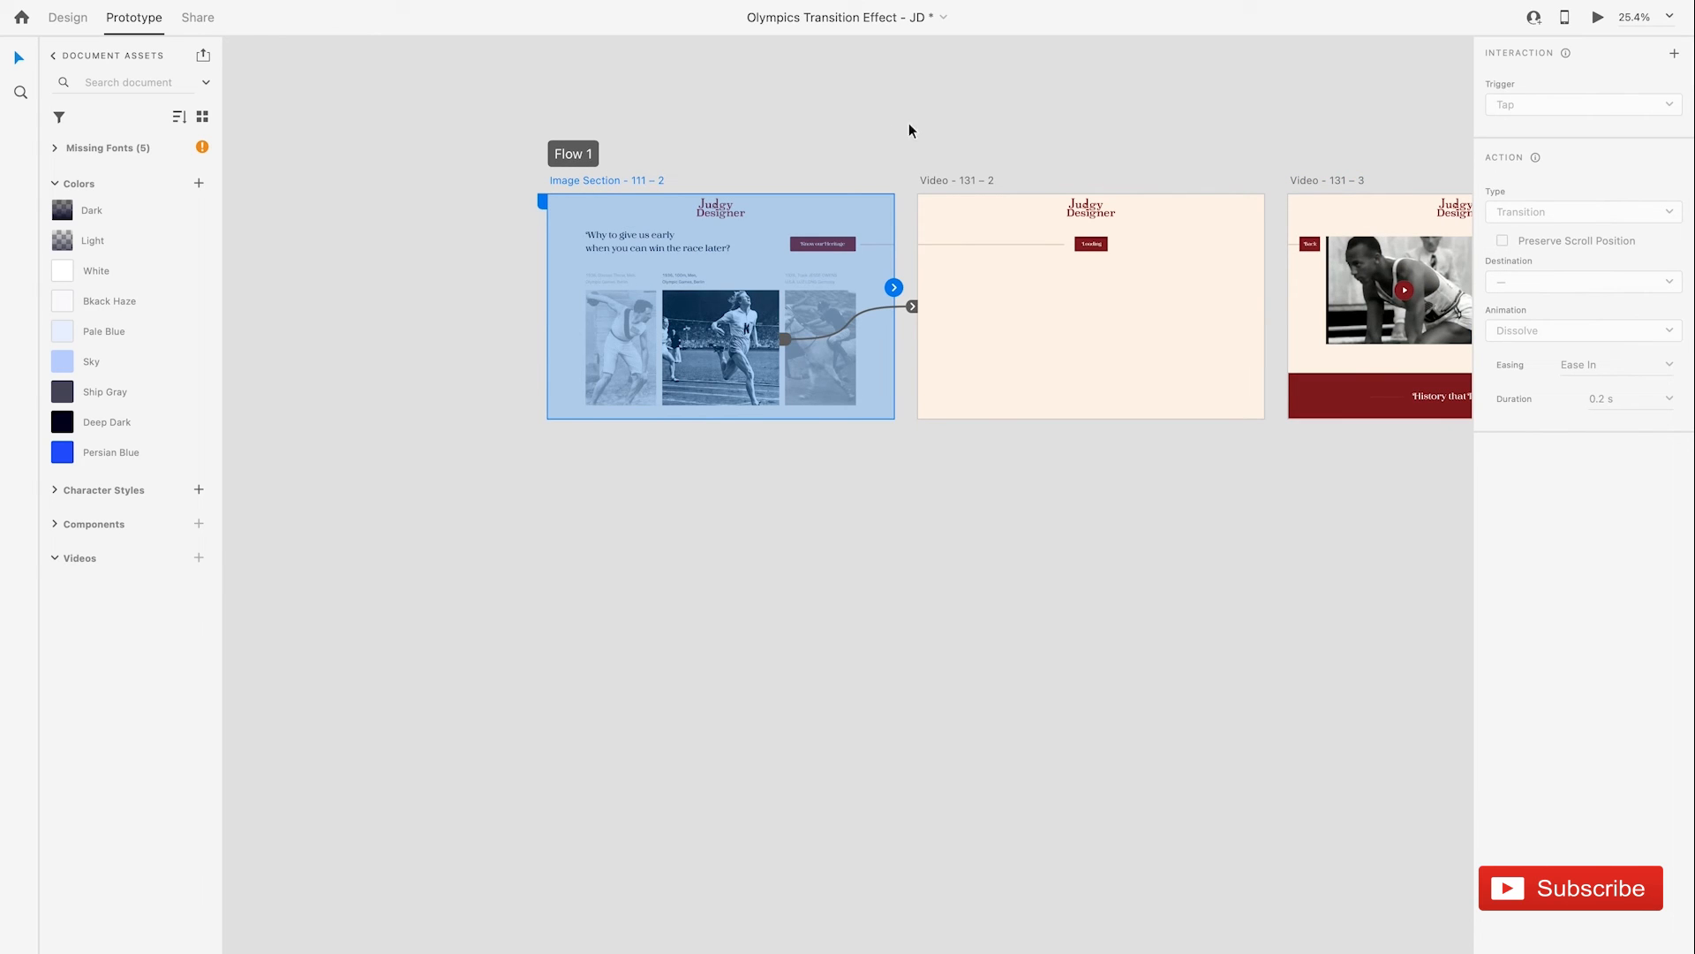
left_click(70, 22)
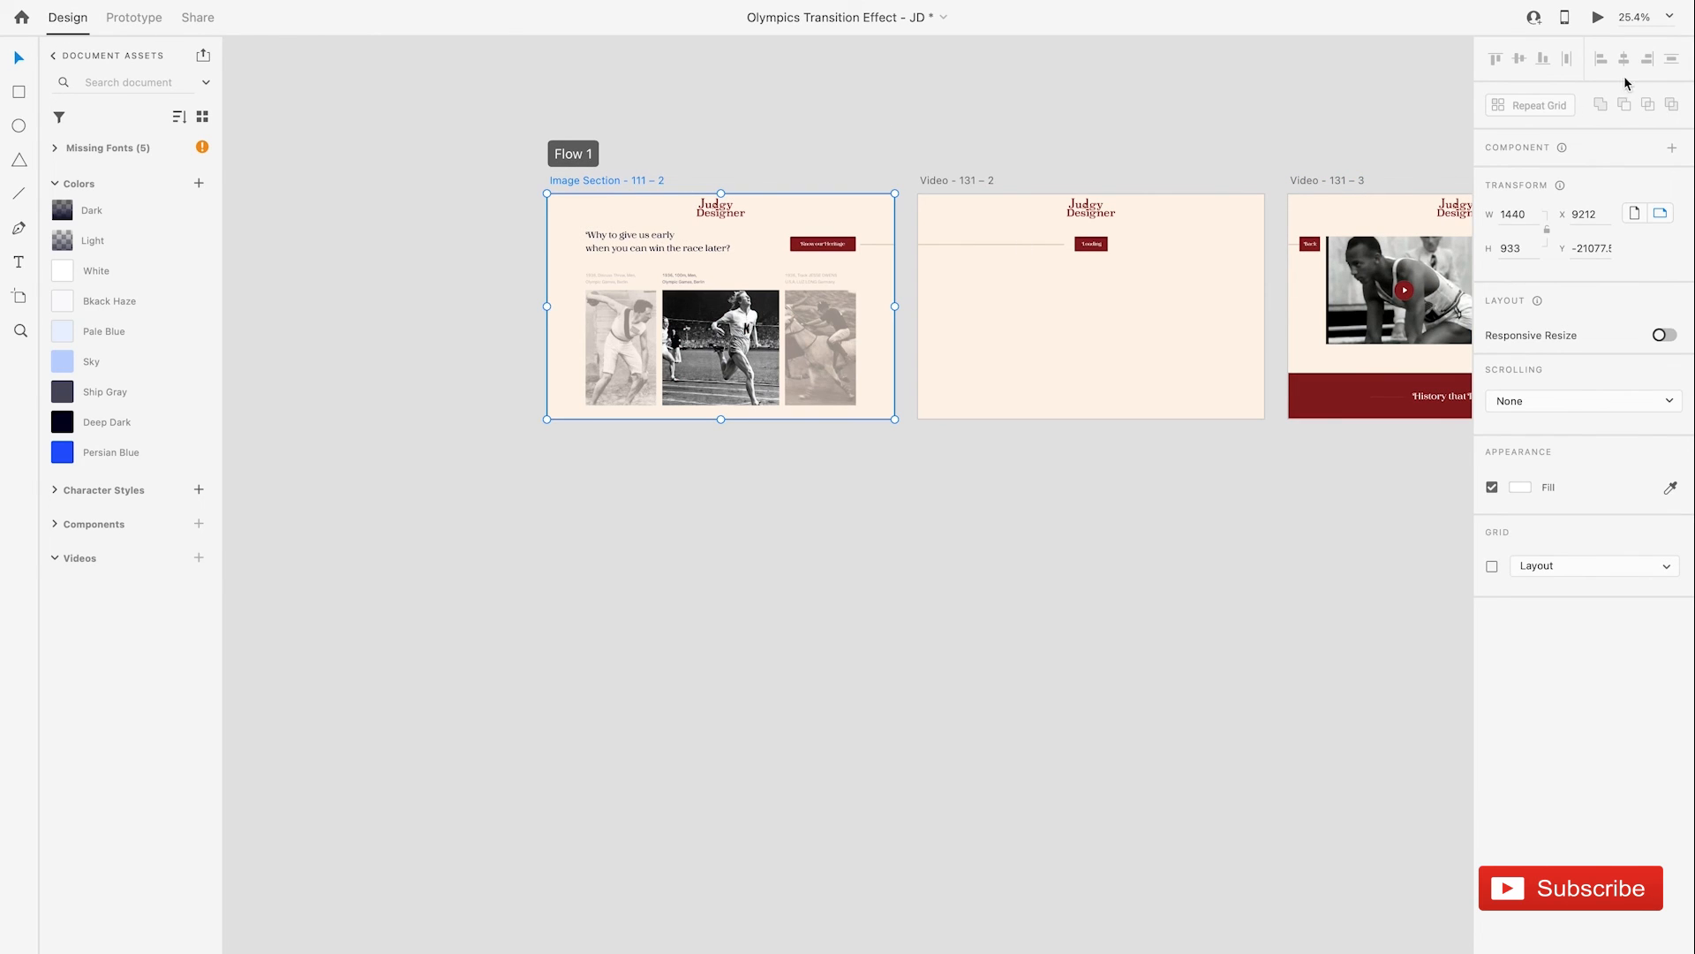
left_click(1596, 21)
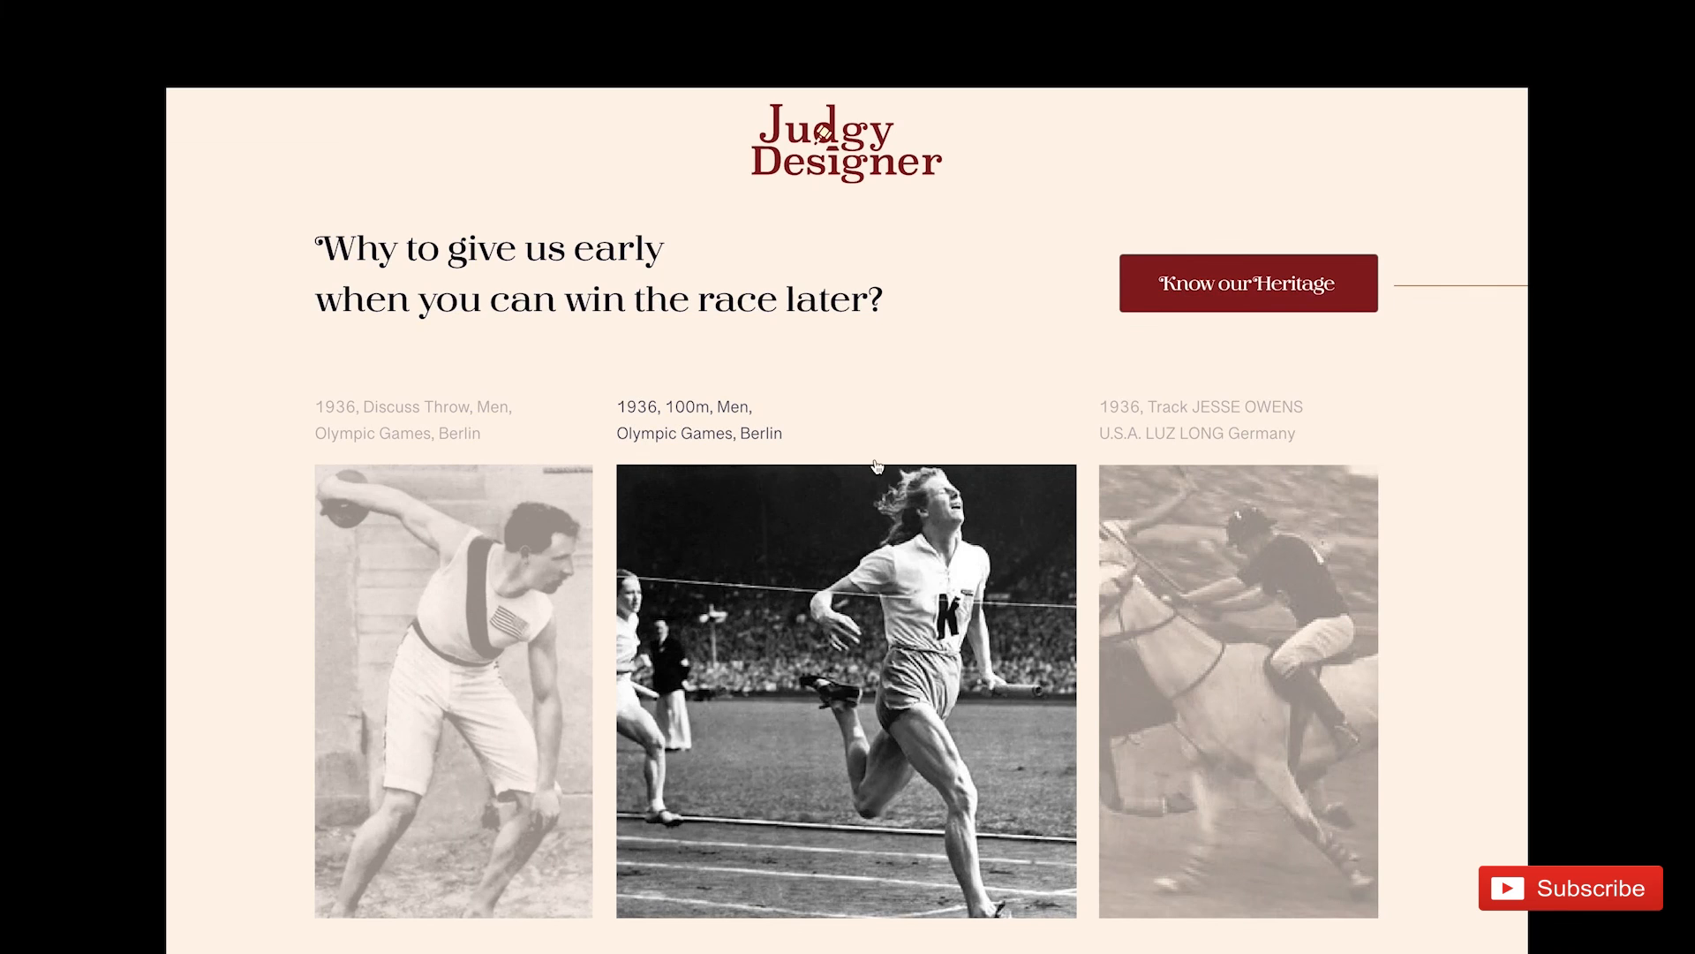
mouse_move(352, 3)
left_click(23, 40)
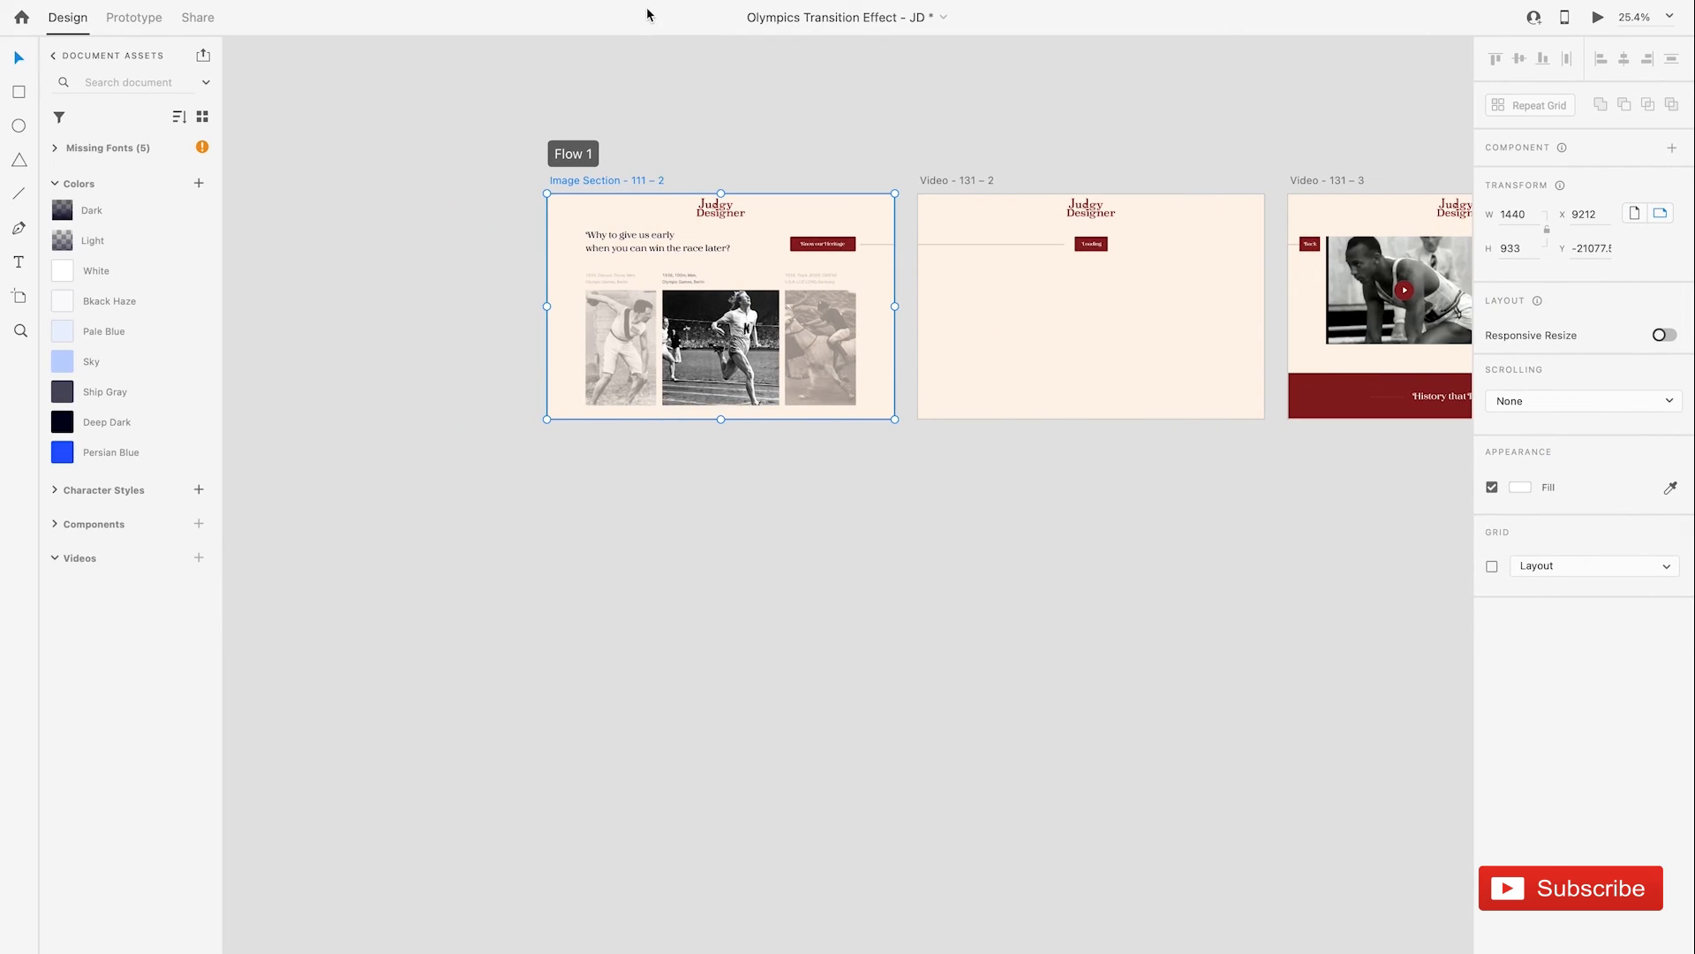
Step: Switch the three-photo component on Image Section - 111 – 2 to its Default State and select the heading above it
left_click(720, 338)
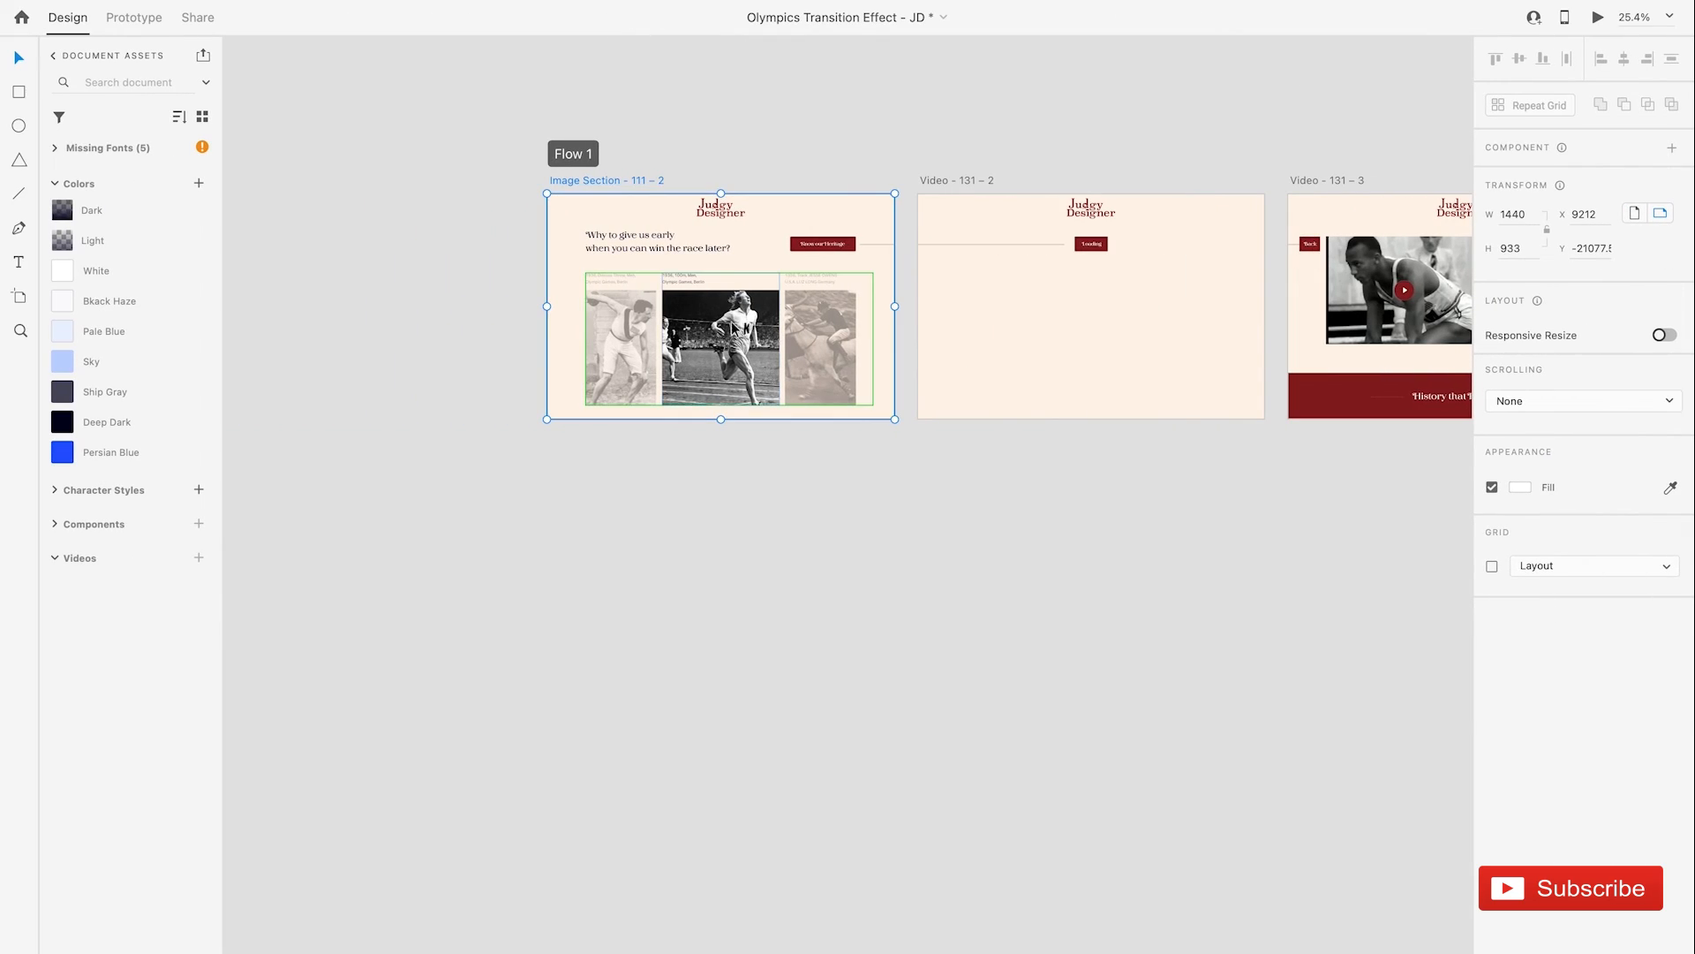
left_click(1571, 180)
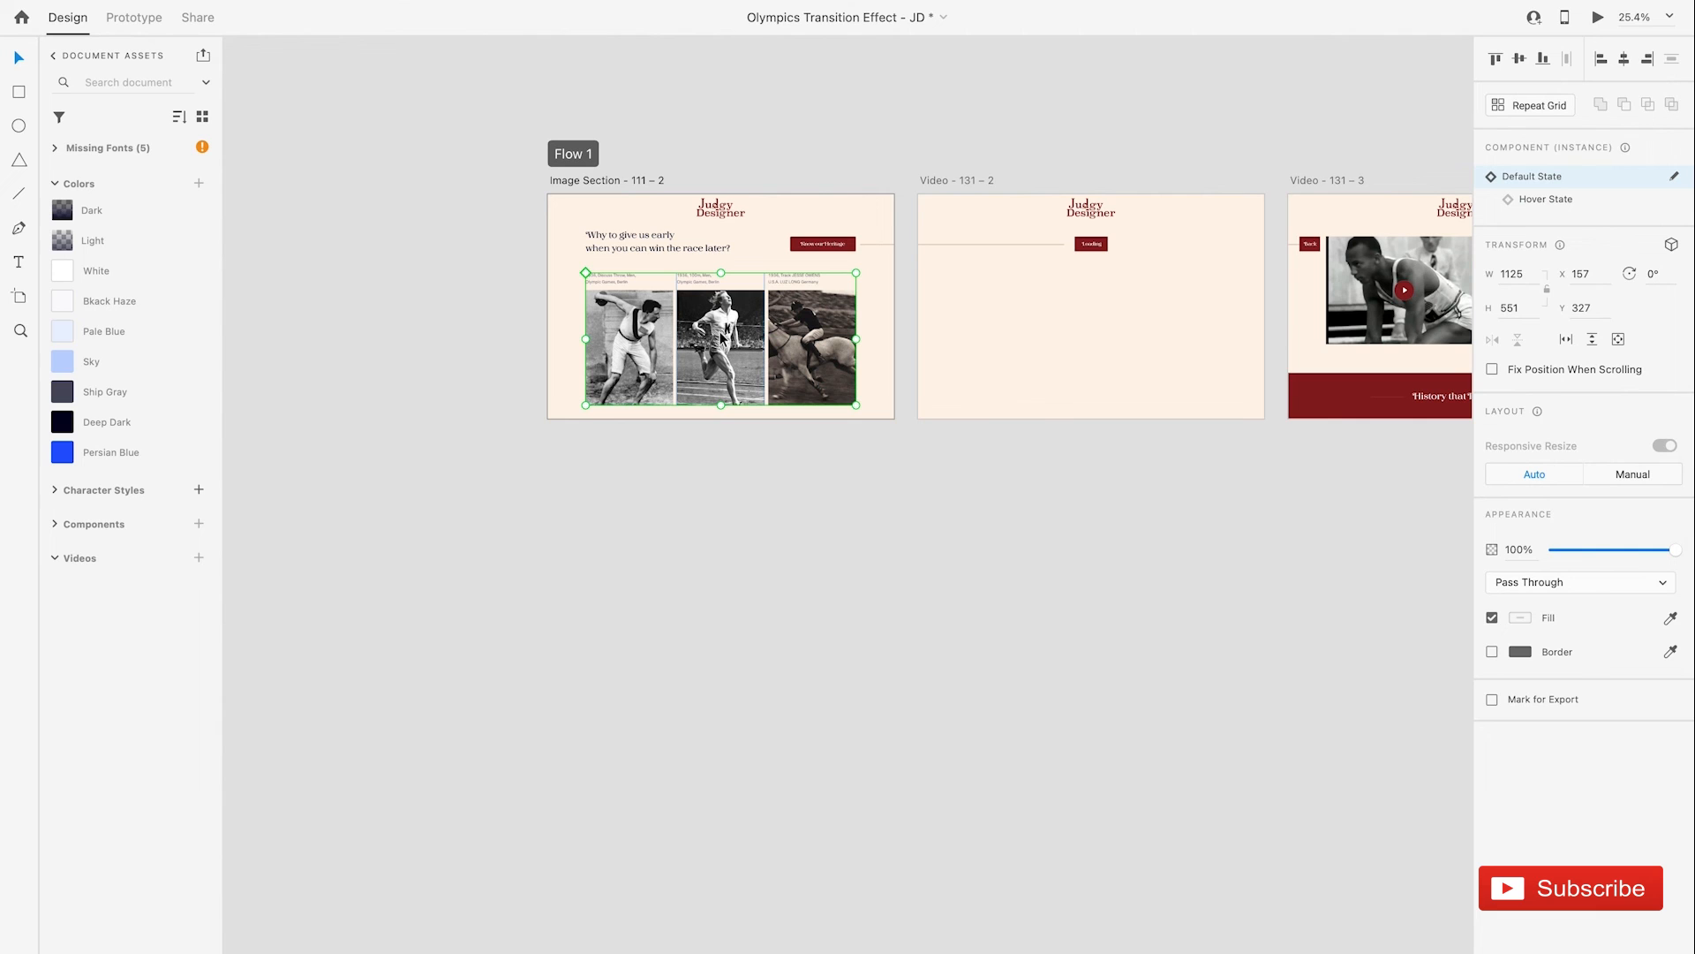
left_click(746, 243)
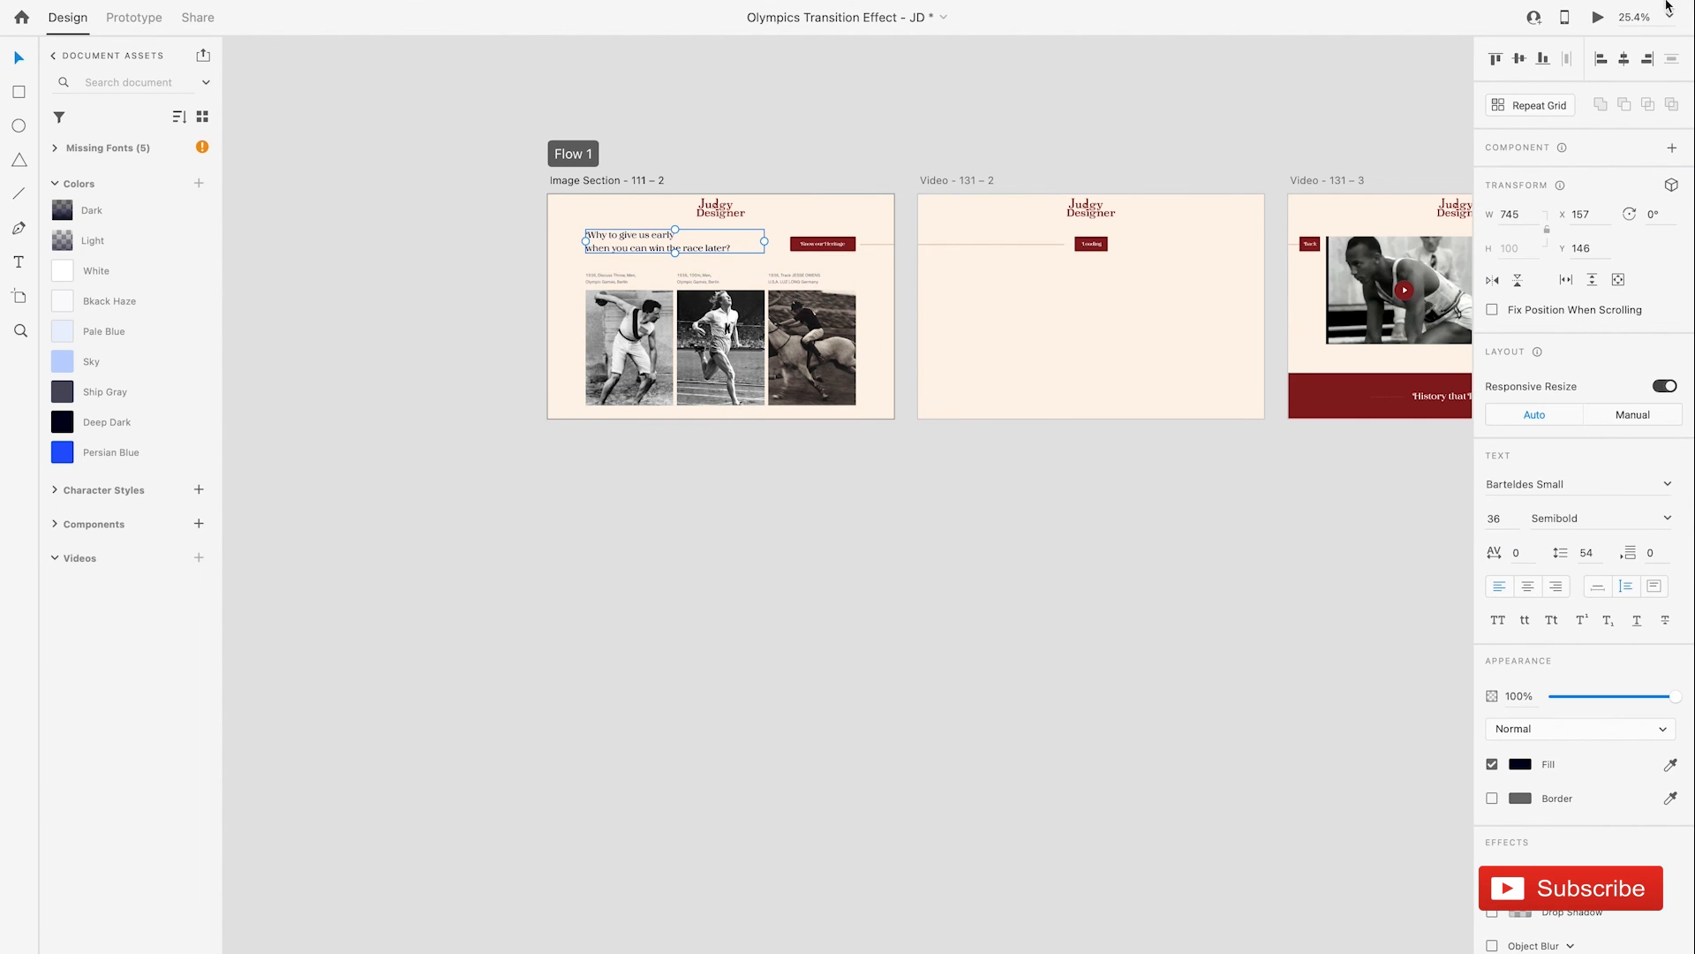